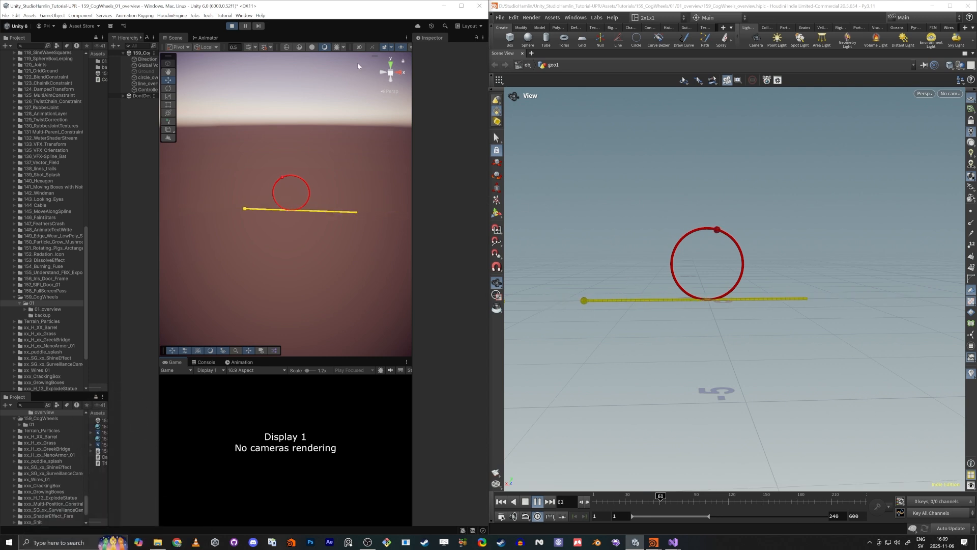
- Stop both the Unity play mode and the Houdini timeline playback, and maximize the Unity window
left_click(233, 26)
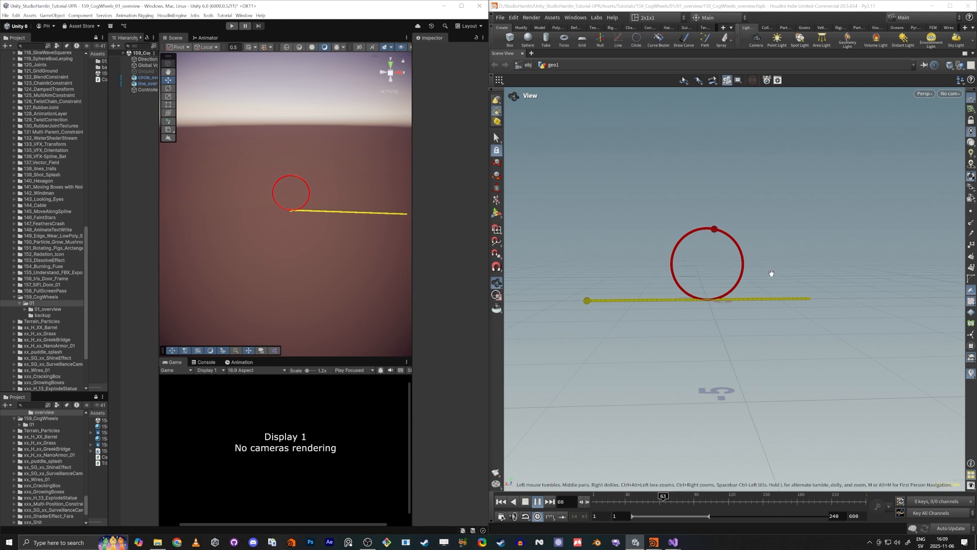
left_click(537, 502)
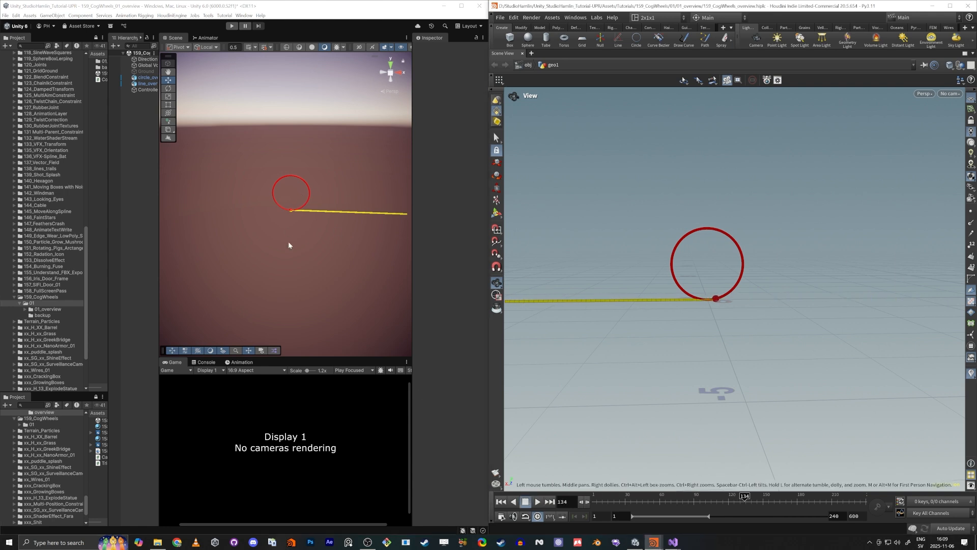
right_click_drag(315, 211, 330, 196)
double_click(346, 6)
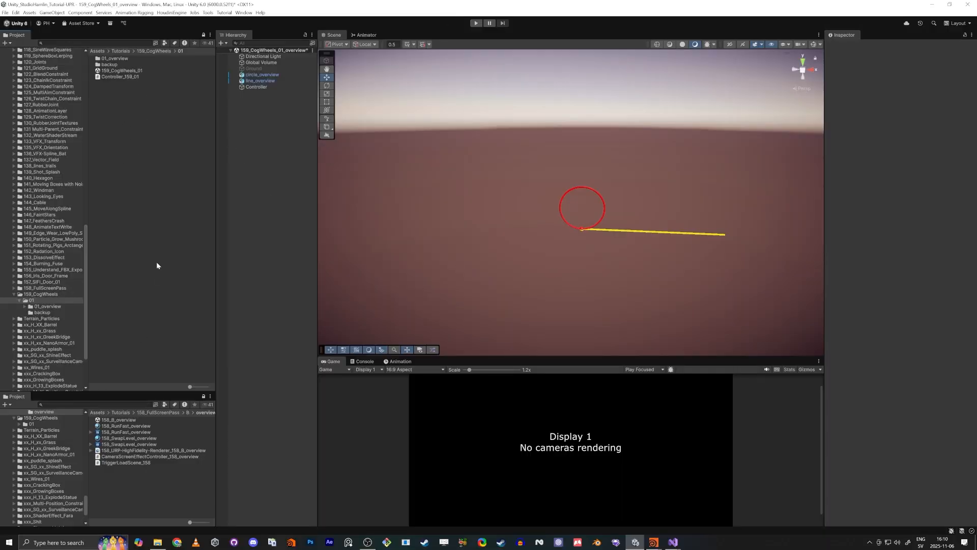
- Switch to the empty Houdini scene and save it as 159_CogWheels_01.hiplc in the $HIP folder
key("alt+Tab")
key("alt+Tab")
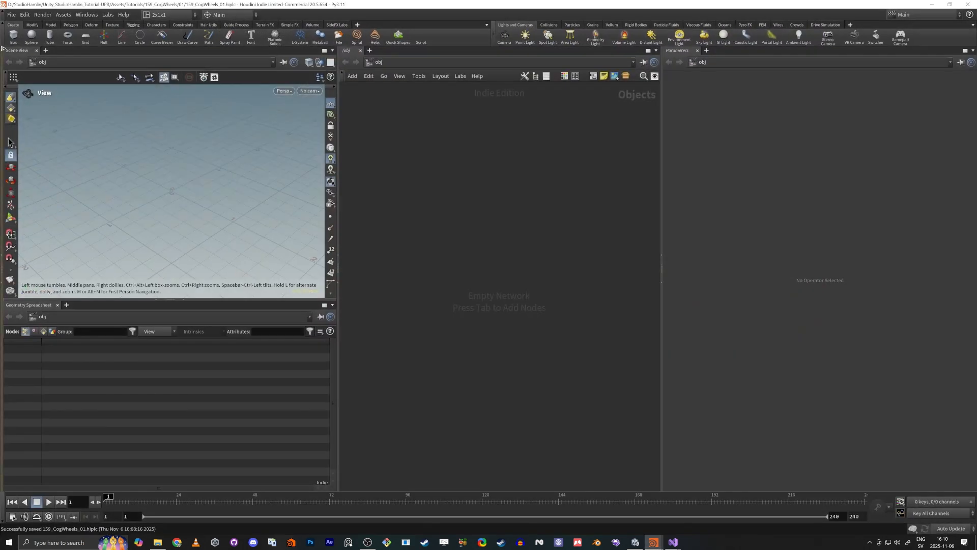
left_click(11, 14)
left_click(30, 112)
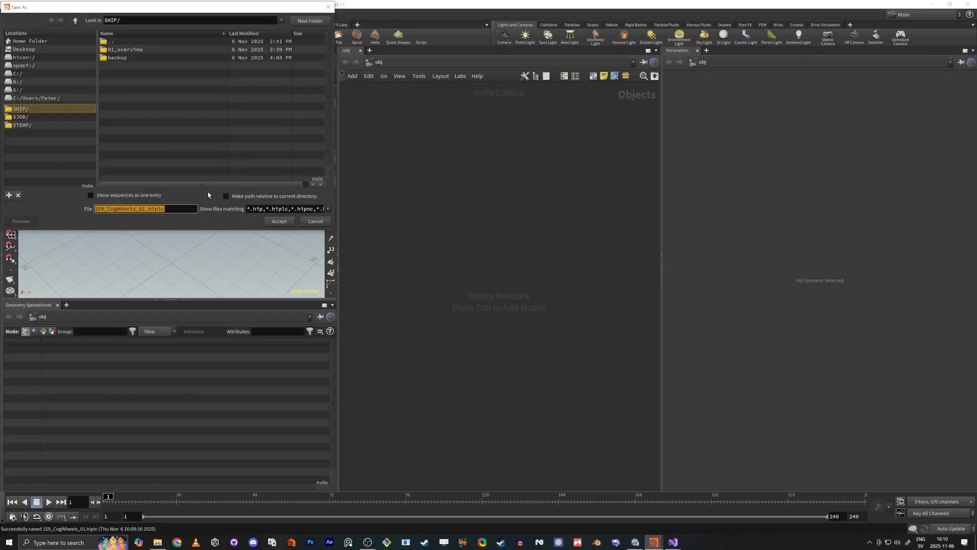
left_click(278, 221)
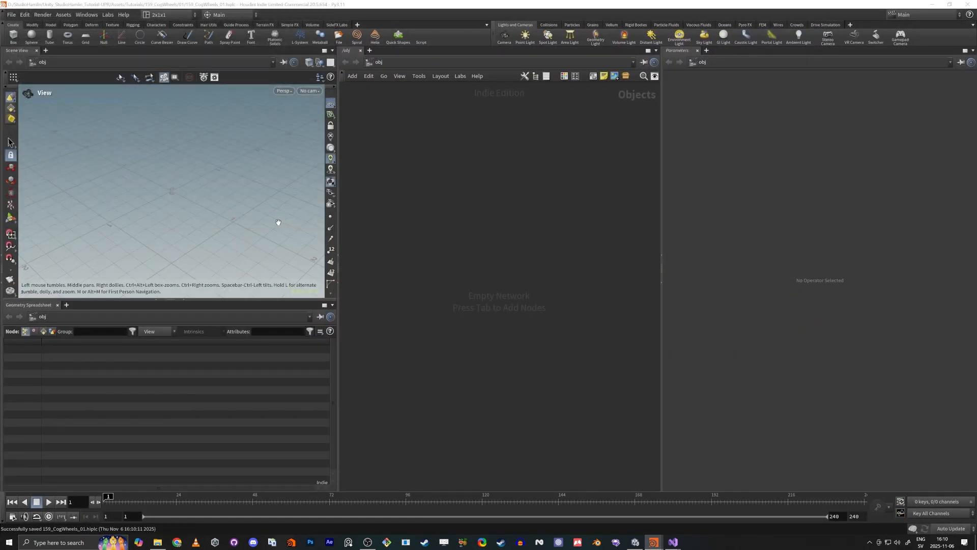
- Switch to Unity and check the 159_CogWheels/01 folder for the saved Houdini scene file
key("alt+Tab")
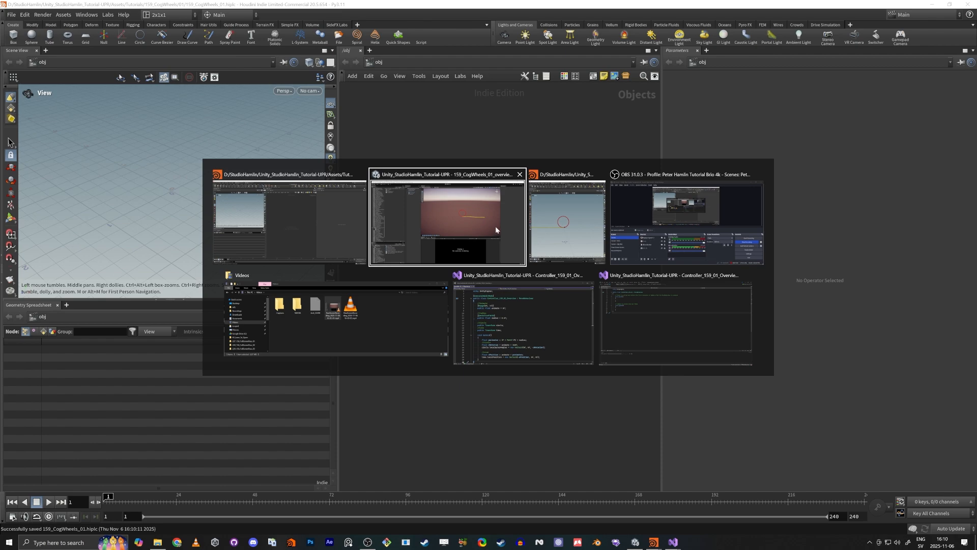
left_click(502, 211)
left_click(123, 72)
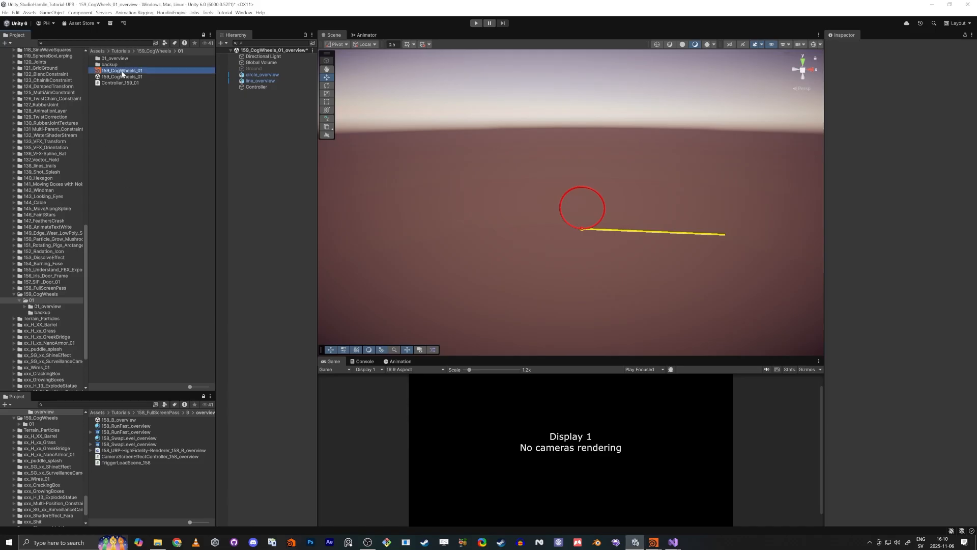
left_click(132, 142)
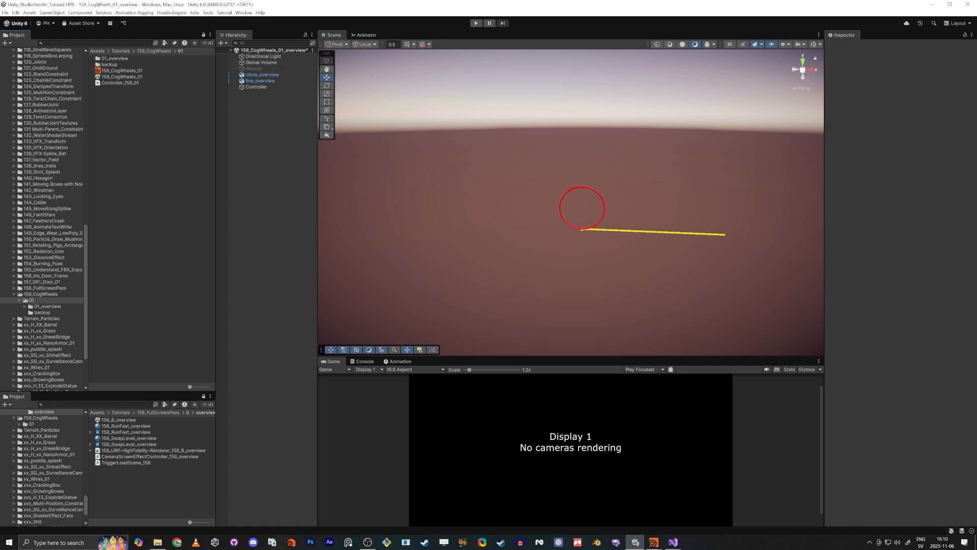
- Switch to the empty Houdini scene, create a Geometry object at the object level and enter its network
key("alt+Tab")
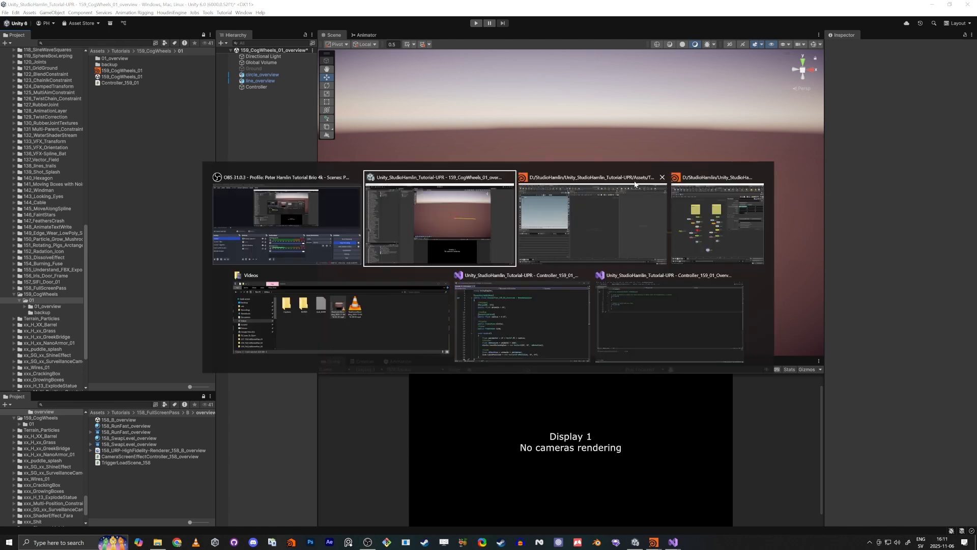
left_click(540, 224)
key("Tab")
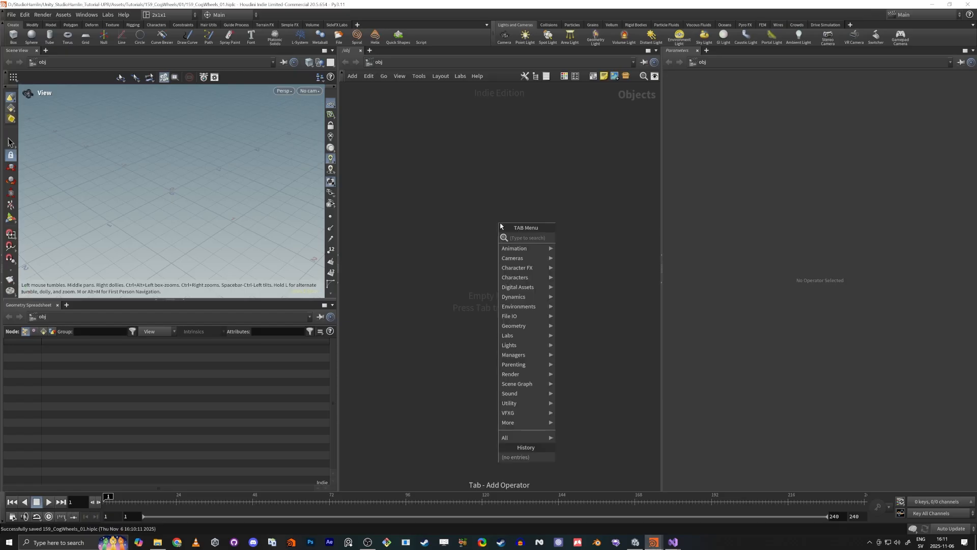
type("geo")
key("Return")
left_click(502, 225)
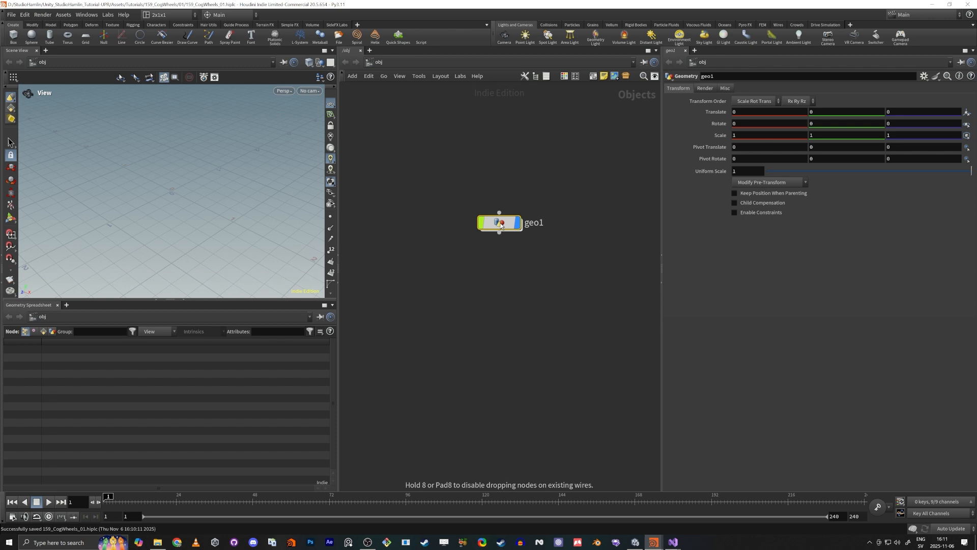
double_click(502, 225)
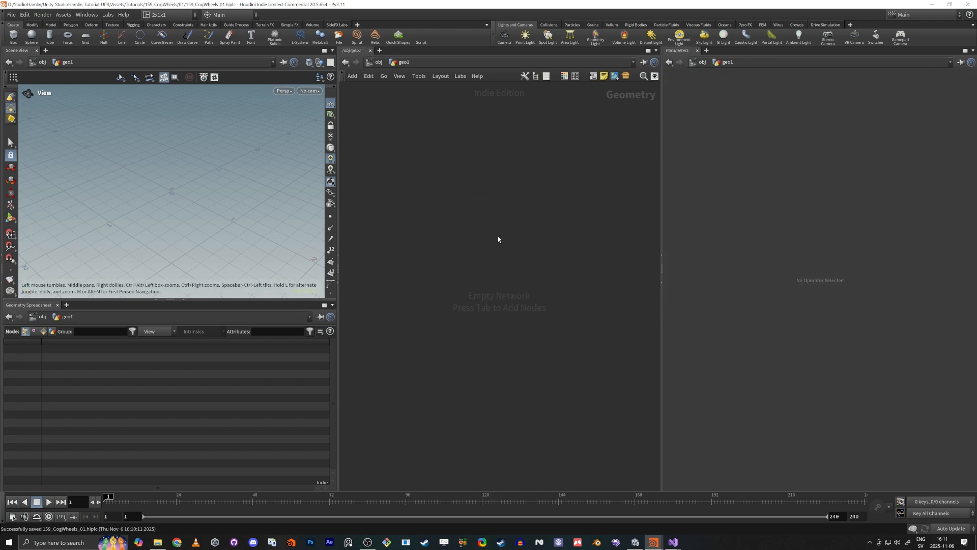
- Add a sticky note reading "cog wheel" and place it in an upper corner of the geometry network
left_click(603, 76)
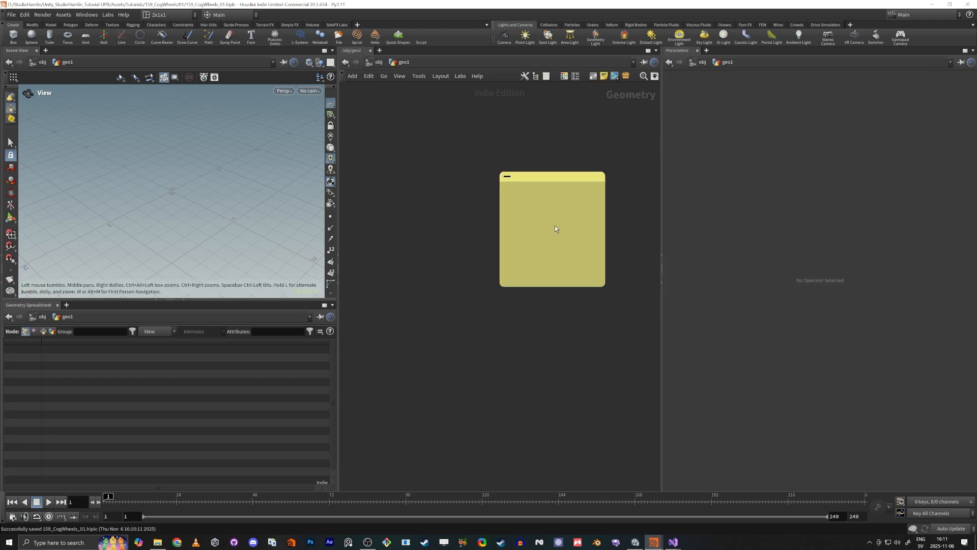
type("cog wheel")
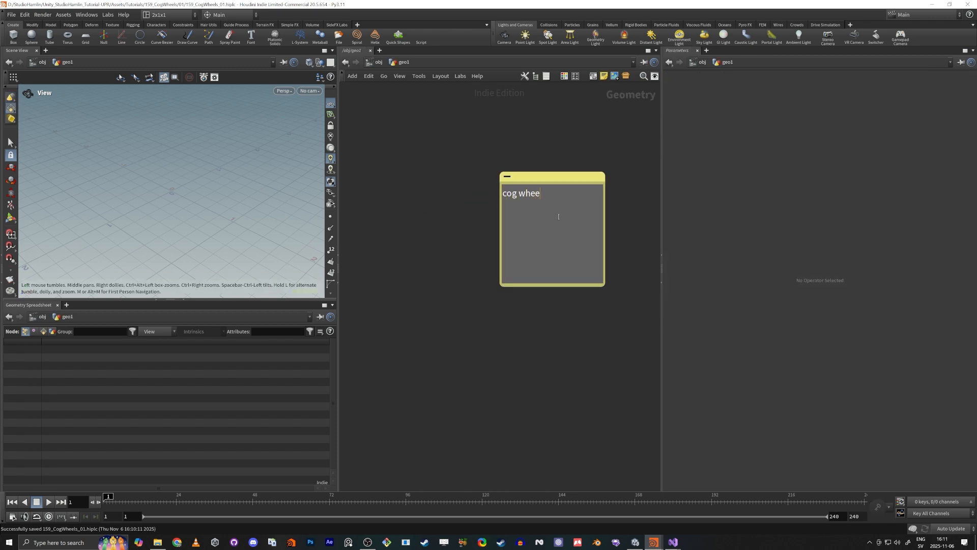
key("Return")
left_click(557, 123)
left_click_drag(555, 195, 428, 138)
- Add a Circle (Polygons) node just below the sticky note
key("Tab")
type("circle")
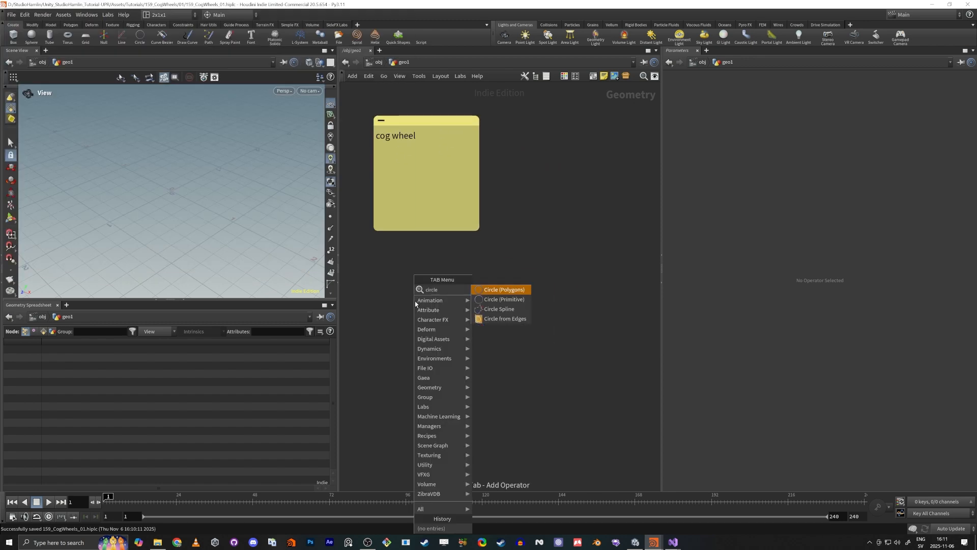
key("Return")
left_click(430, 270)
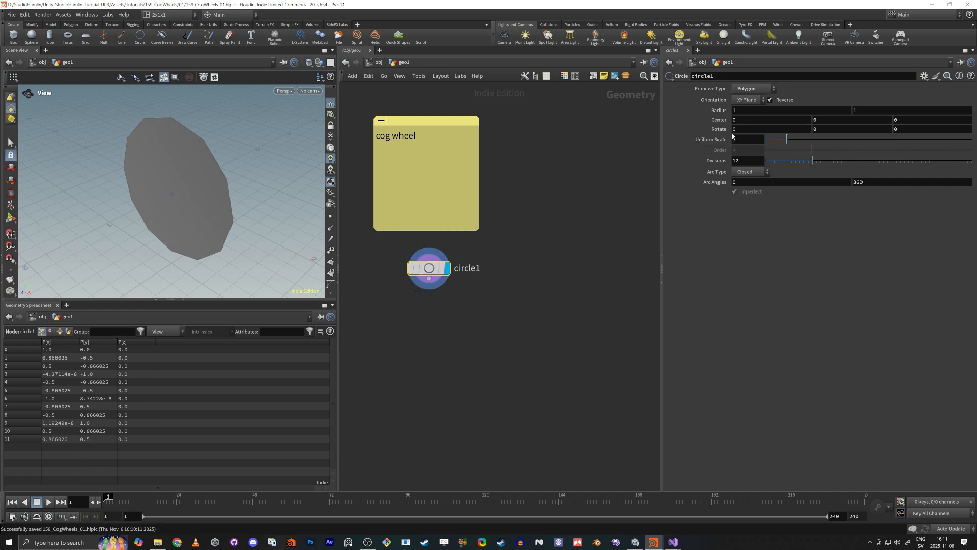
- Set the circle's divisions to 48 and display its points in the viewport
left_click_drag(183, 193, 292, 197)
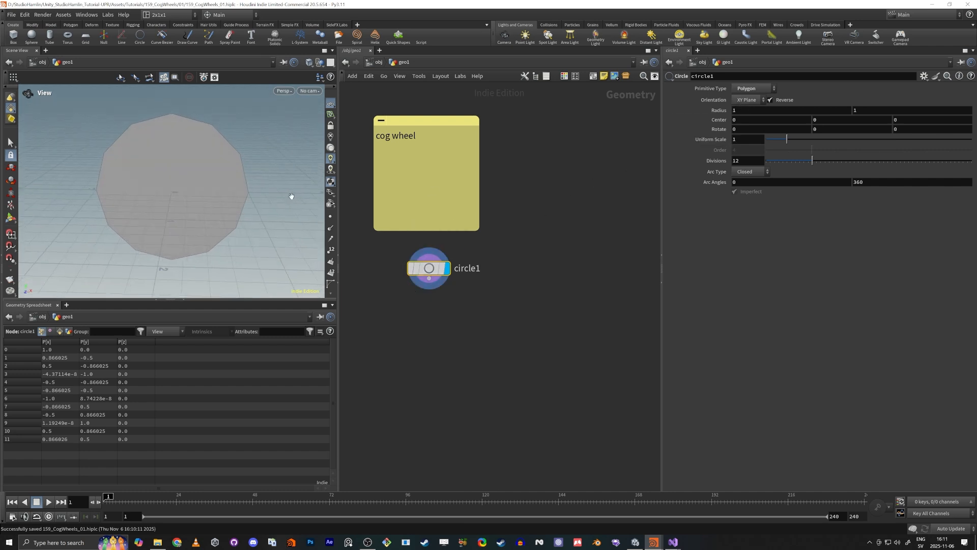
left_click_drag(818, 161, 963, 161)
left_click(330, 216)
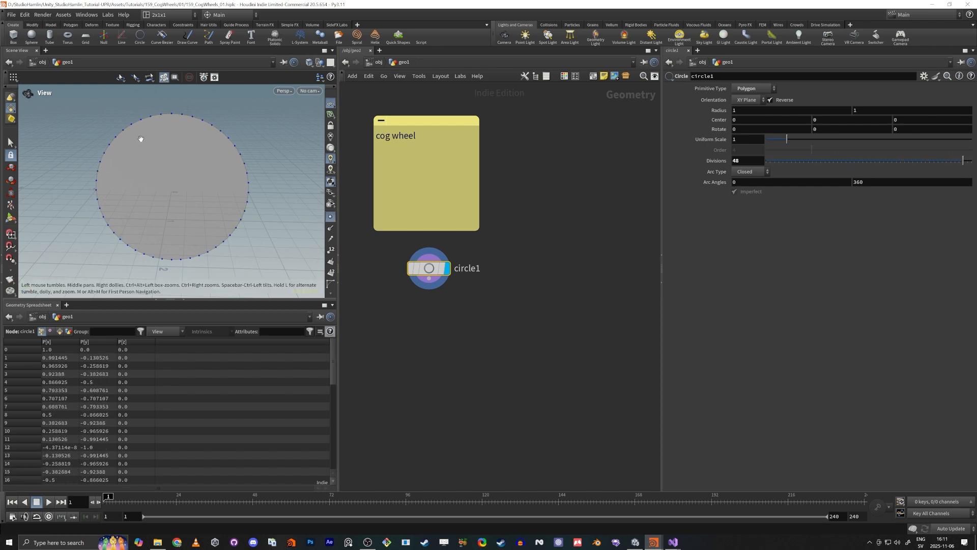
- Add a Detail Wrangle node and place it below and slightly to the side of circle1
middle_click_drag(436, 339, 490, 306)
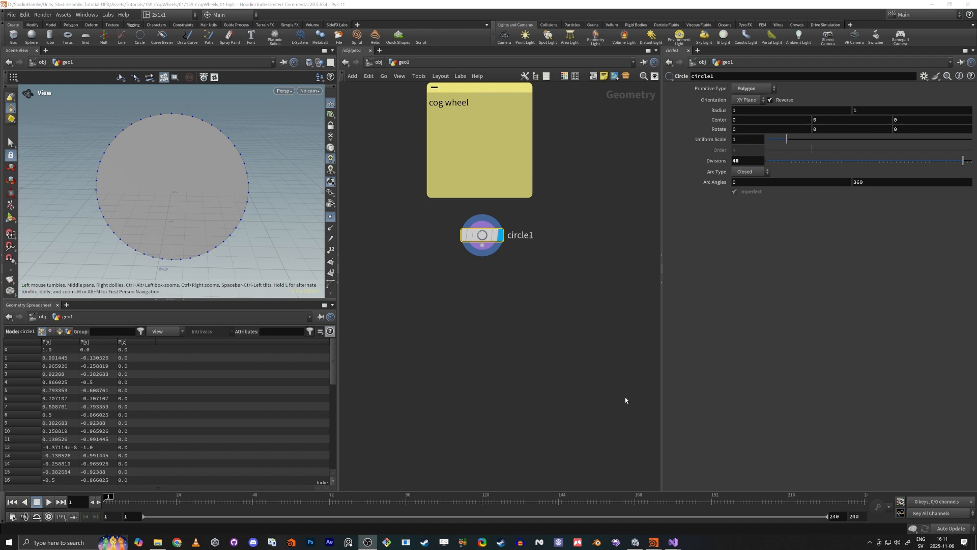
key("Tab")
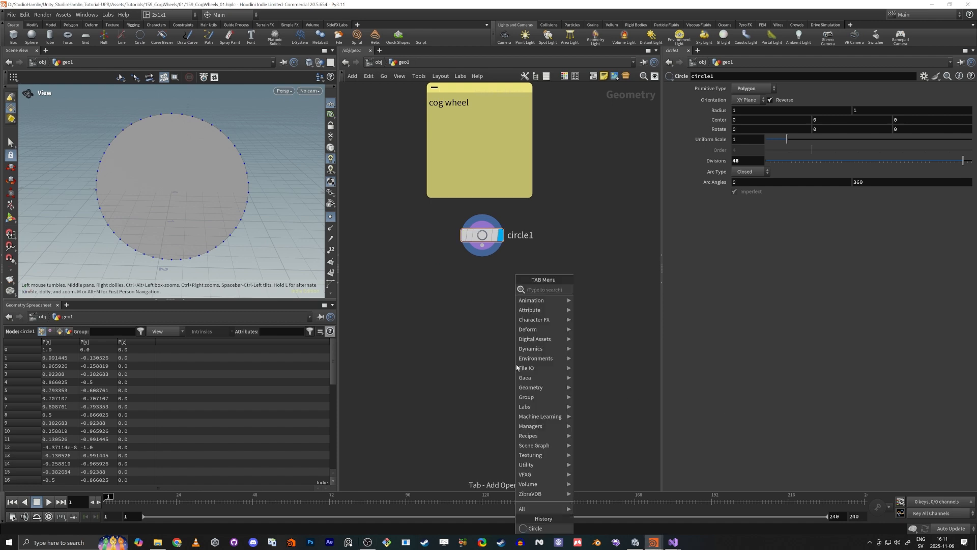
type("wrang det")
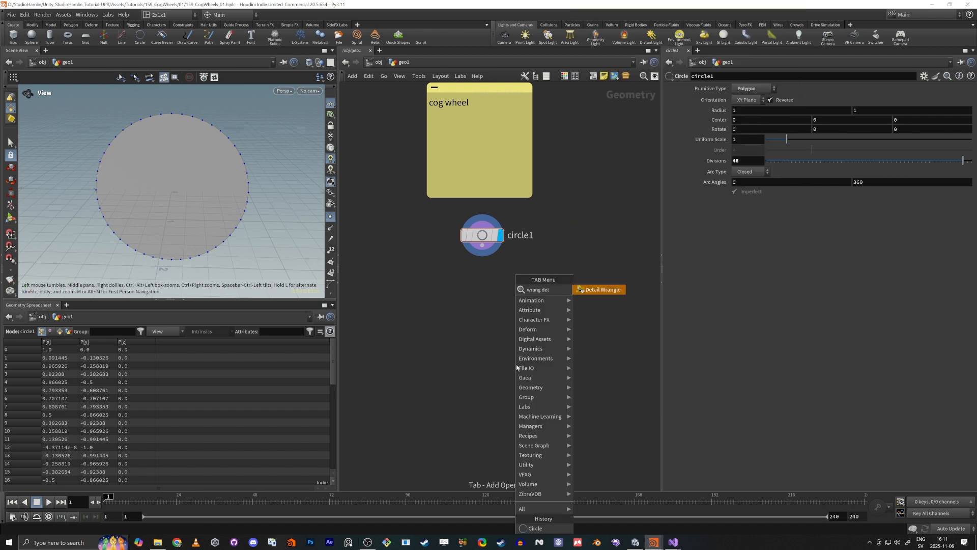
key("Return")
left_click(517, 367)
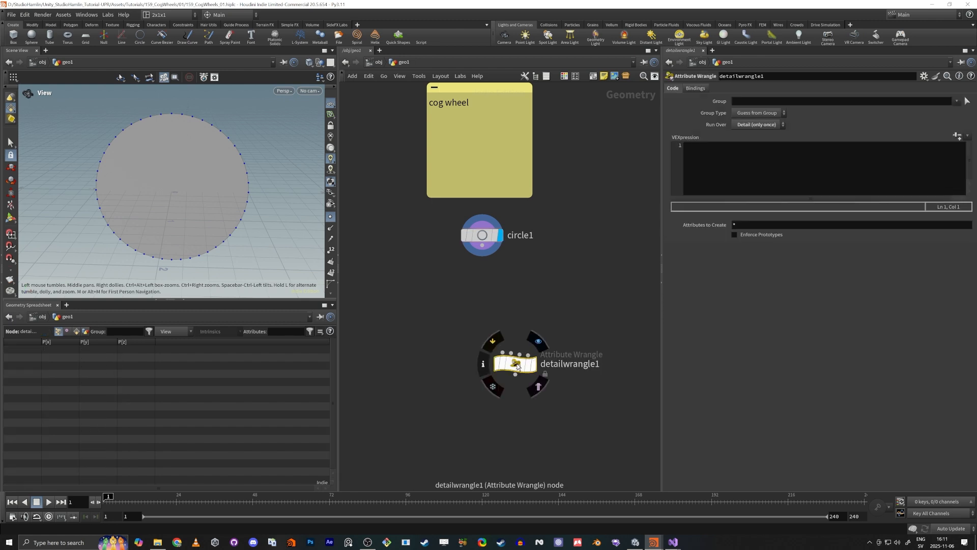
left_click_drag(519, 366, 439, 305)
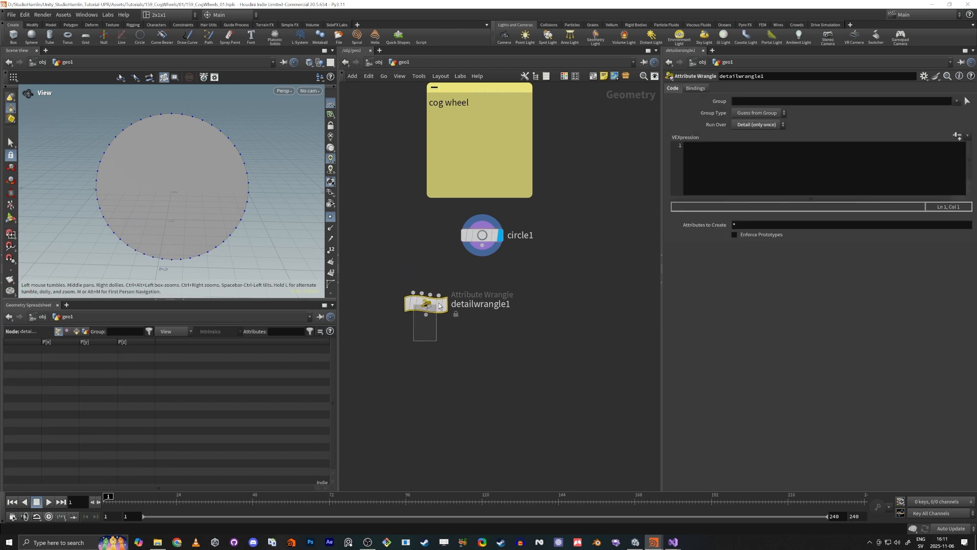
- Try Points as the wrangle's Run Over mode and return it to Detail (only once)
left_click(745, 129)
left_click(752, 135)
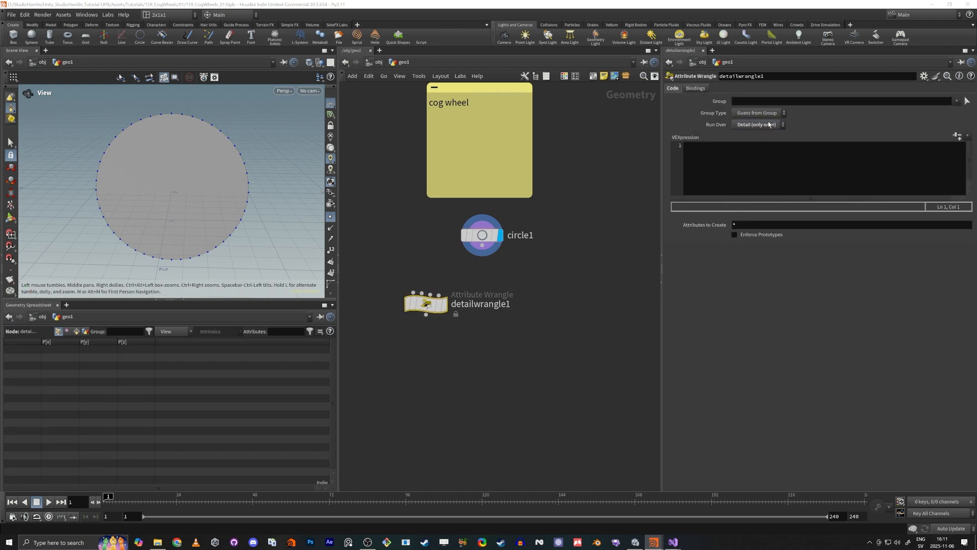
left_click(769, 124)
left_click(749, 156)
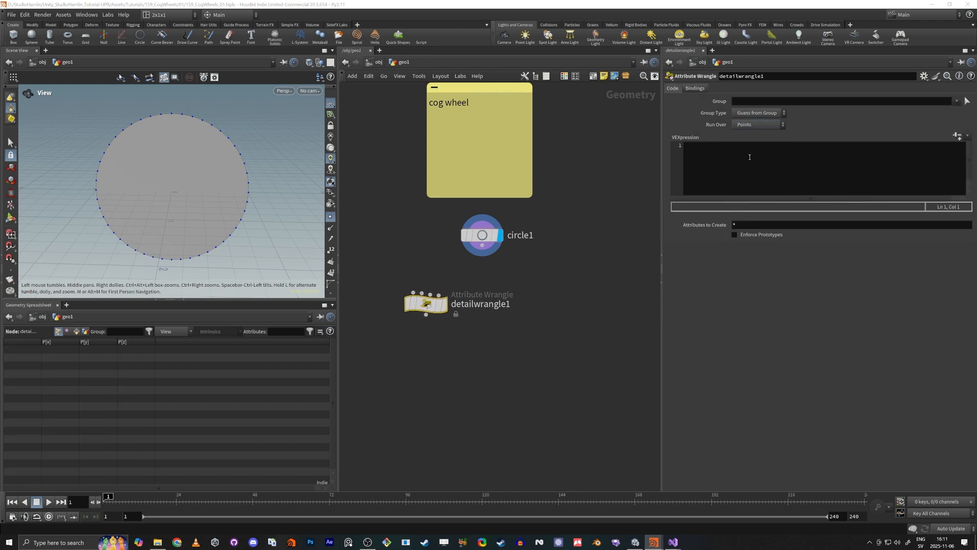
left_click(755, 125)
left_click(750, 139)
- Rename the detail wrangle node to "Controller"
double_click(481, 304)
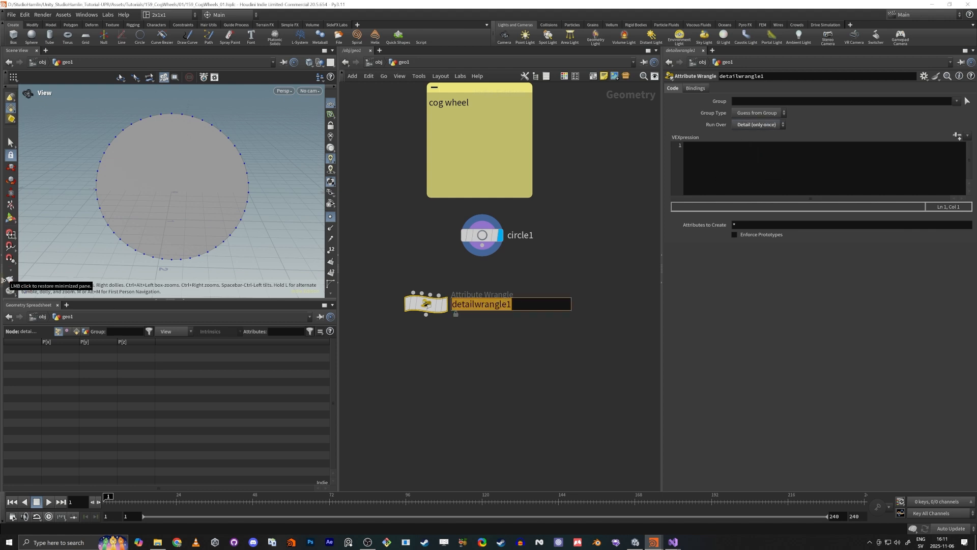
type("Controller")
key("Return")
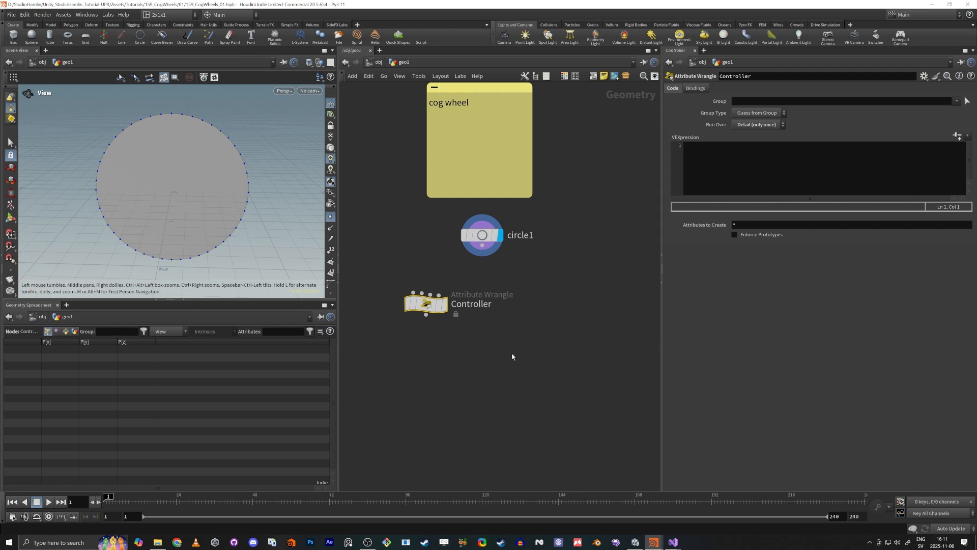
- Enter the first line of the Controller's VEX code: float animate = chf("Animate");
left_click(837, 172)
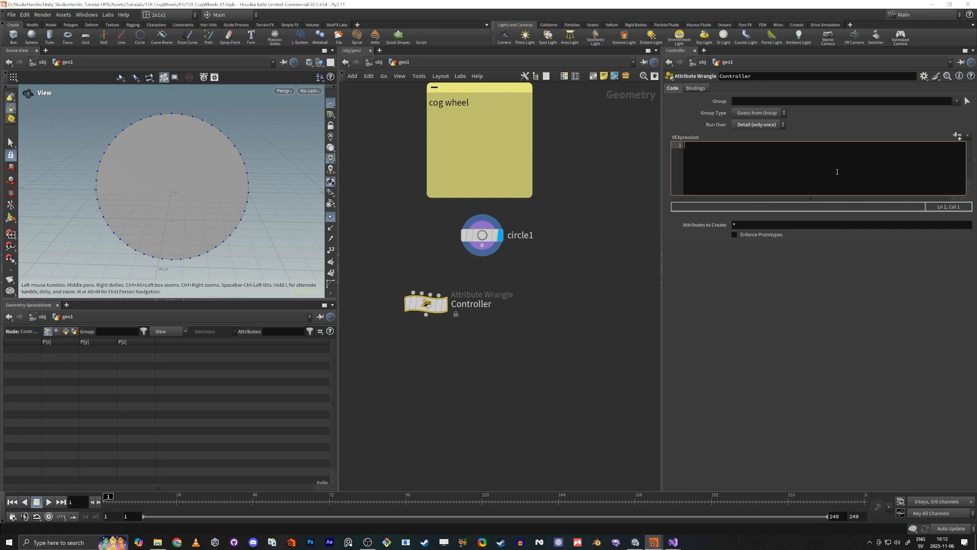
type("dl")
key("BackSpace")
key("BackSpace")
type("float")
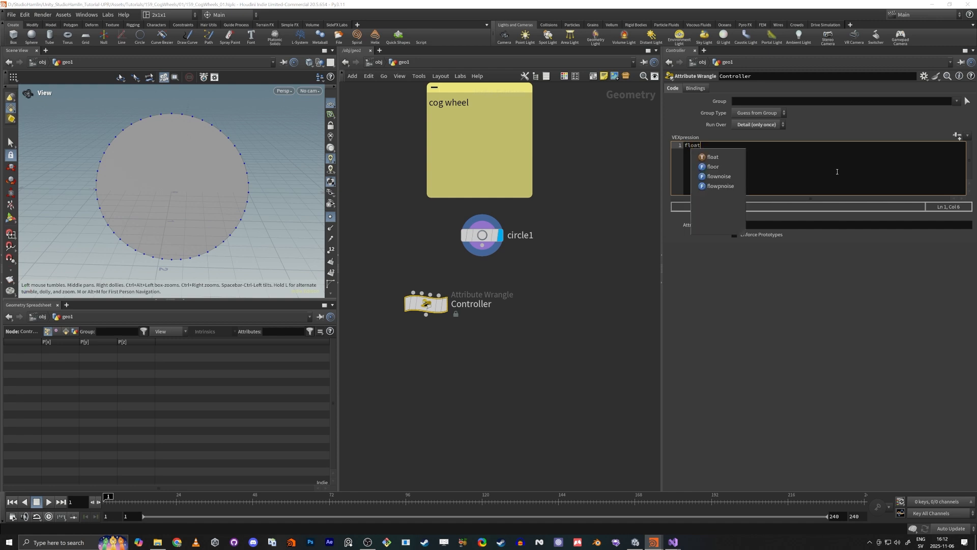
type(" animate = chf(\"\");")
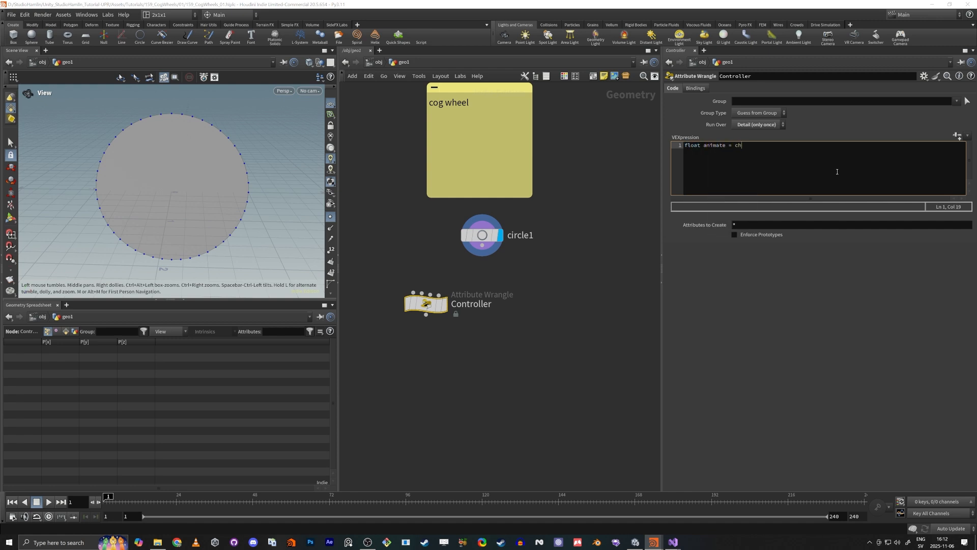
key("Left")
key("Left")
type("Animate")
key("End")
- Add a second code line declaring the radius channel: float radius = chf("Radius");
key("Return")
type("float radius = chf(\"Rad\");")
key("Left")
key("Left")
key("Left")
type("Radius")
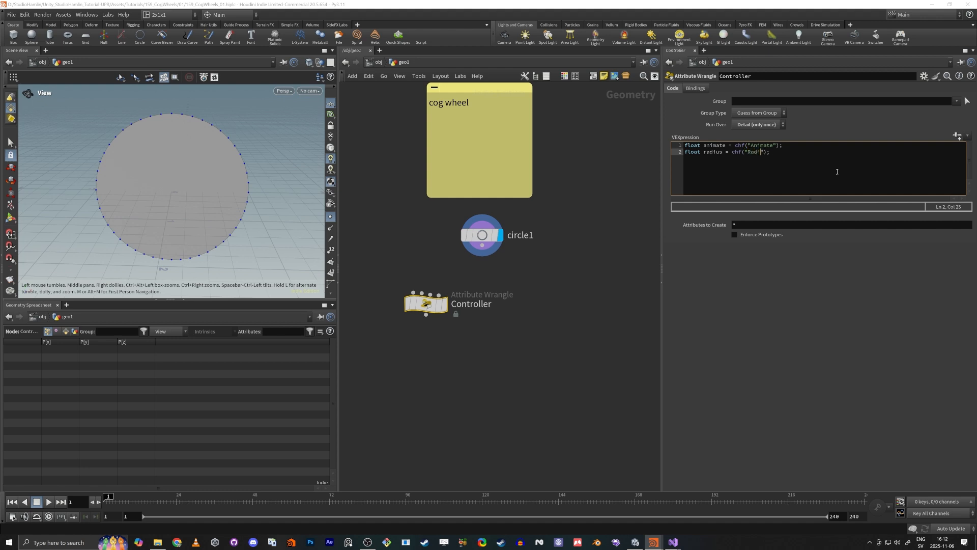
key("End")
- Add a third code line computing the circle's perimeter: float perimeter = $PI*2*radius;
key("Return")
type("float ")
type("oer1")
type("meter")
key("BackSpace")
key("BackSpace")
key("BackSpace")
key("BackSpace")
key("BackSpace")
key("BackSpace")
key("BackSpace")
key("BackSpace")
key("BackSpace")
type("per")
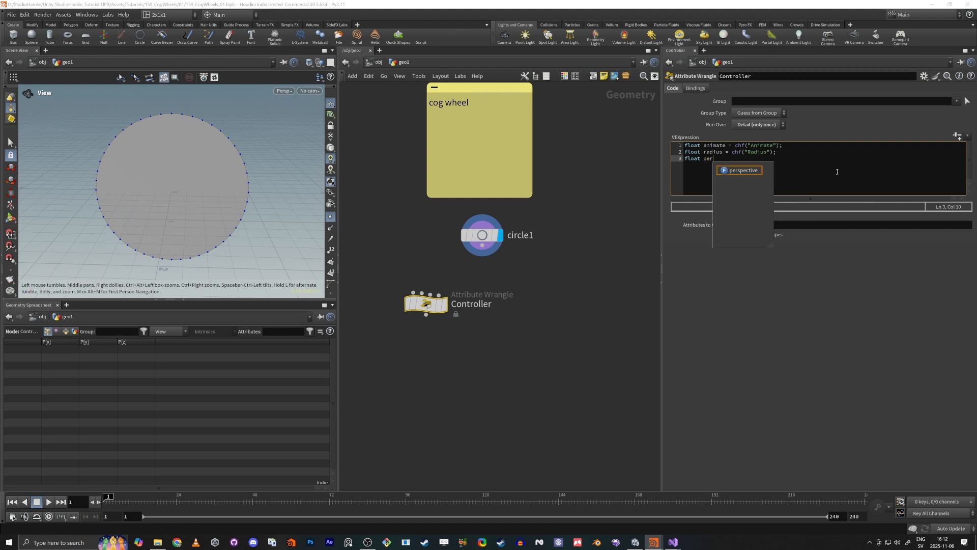
type("imeter =")
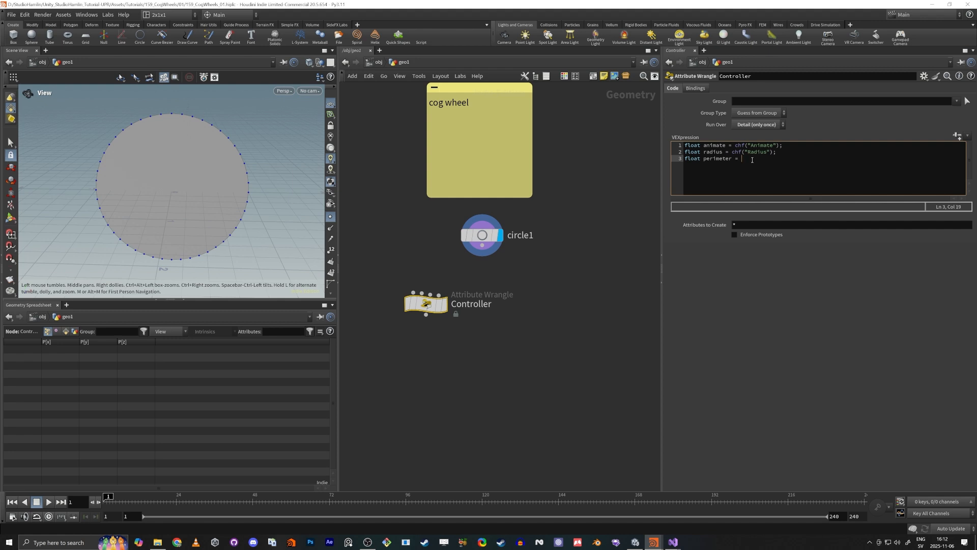
type("PI*2*radius;")
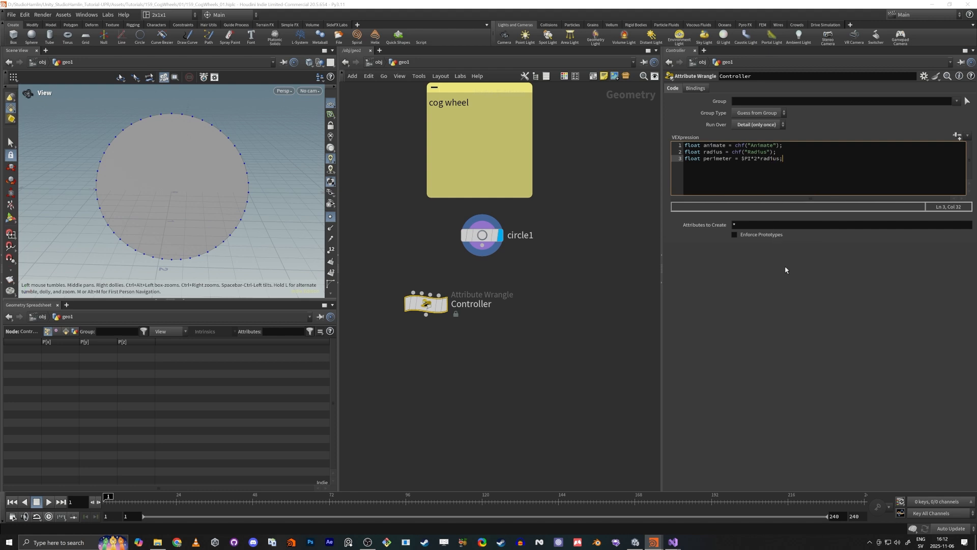
- Create the Animate and Radius parameters from the Controller's VEX code and set Radius to 1
left_click(957, 136)
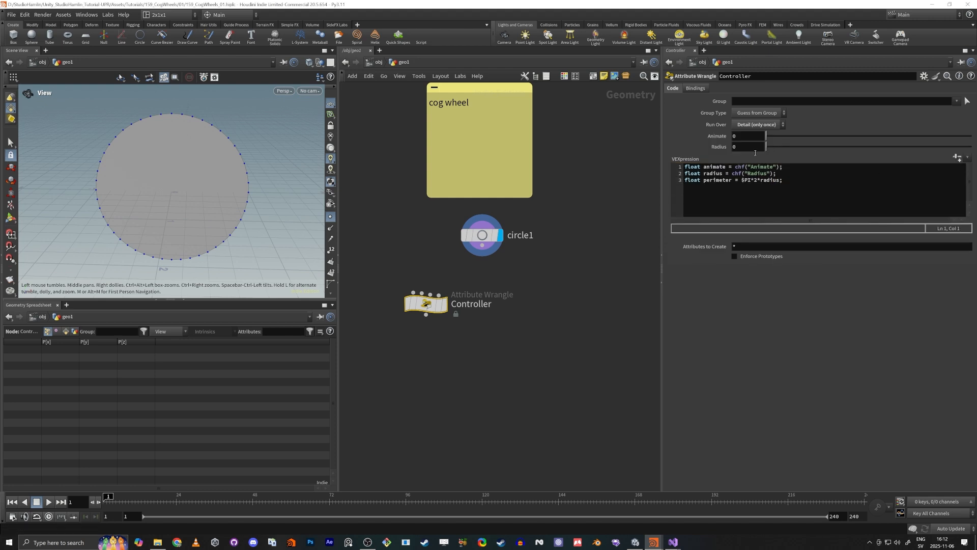
left_click_drag(747, 147, 586, 123)
type("1")
key("Return")
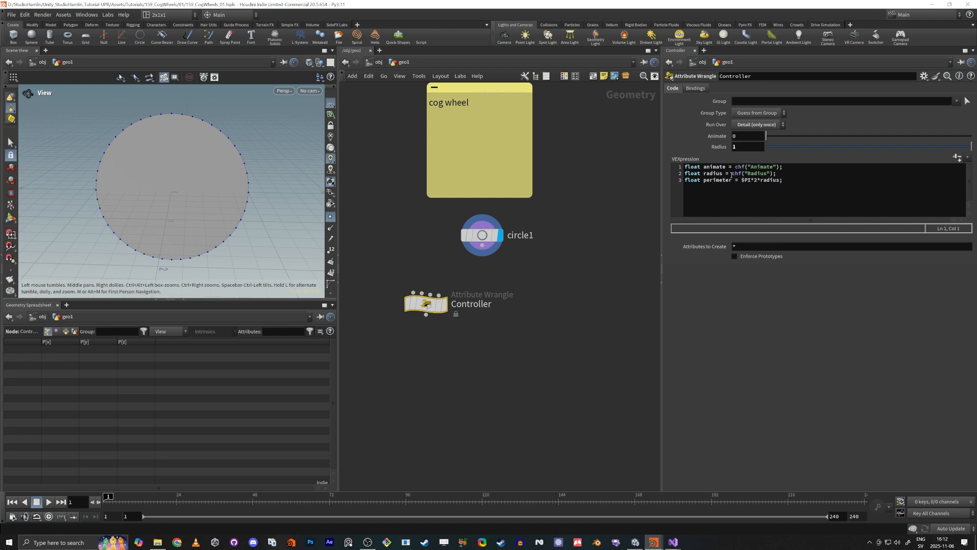
left_click(731, 174)
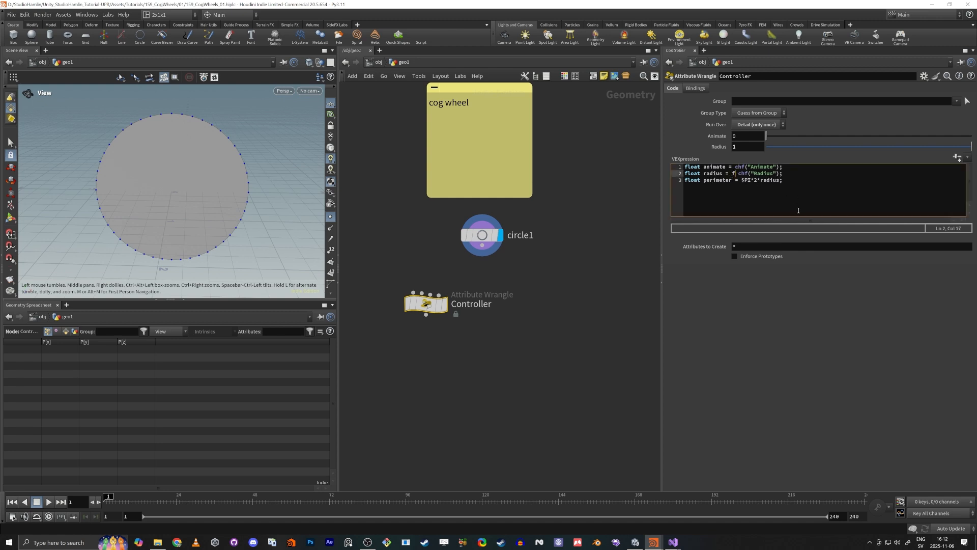
key("Escape")
key("BackSpace")
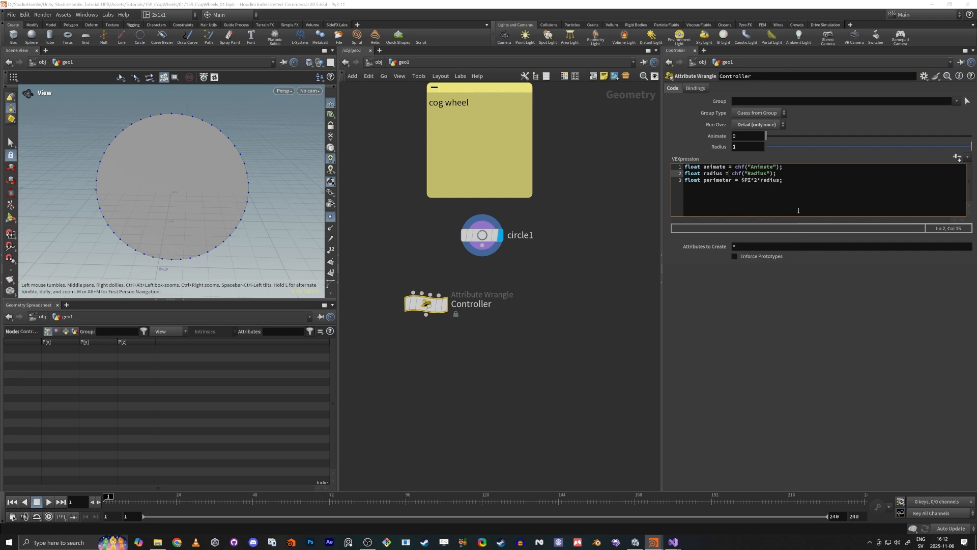
- Show detail attributes in the spreadsheet and change the radius line to float radius = f@radius = chf("Radius");
left_click(75, 332)
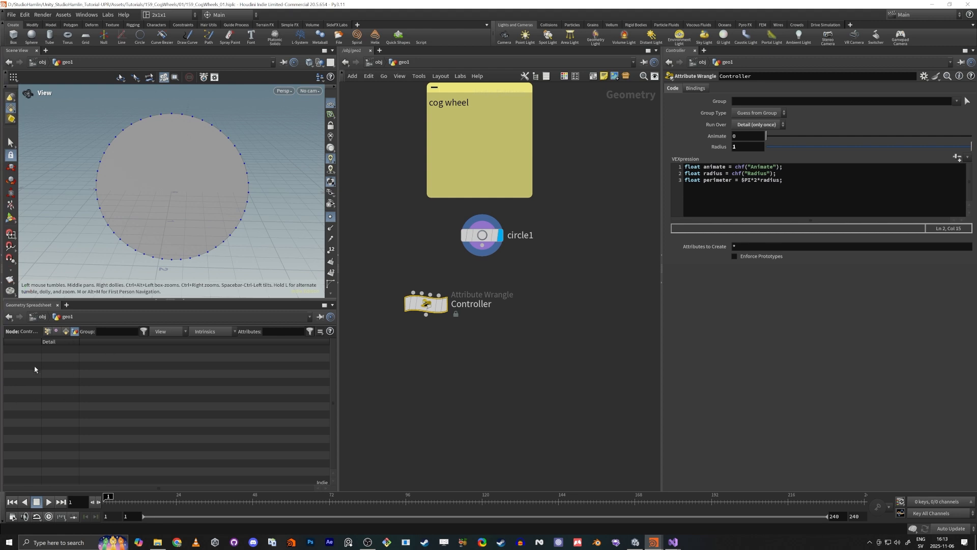
left_click(734, 174)
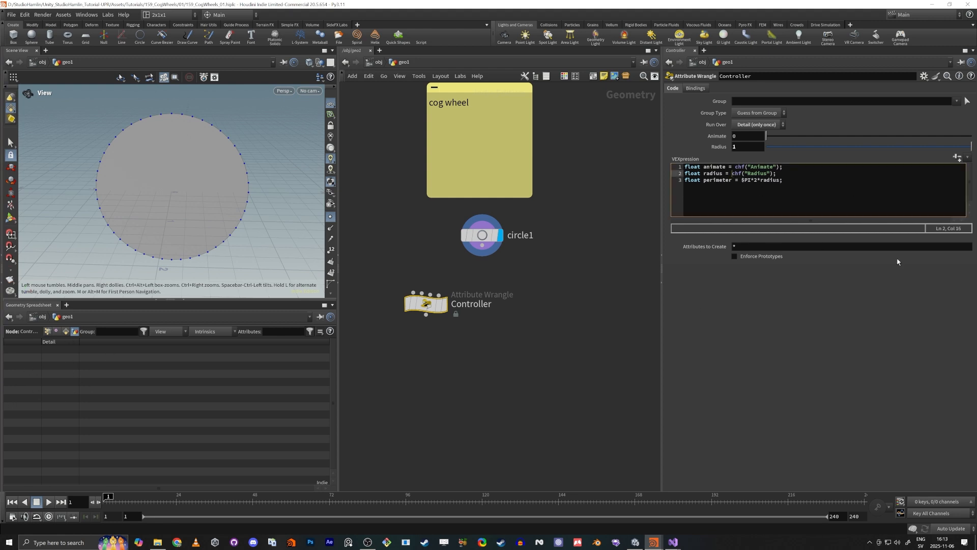
type("f@raidus =")
key("Delete")
key("Right")
type("i")
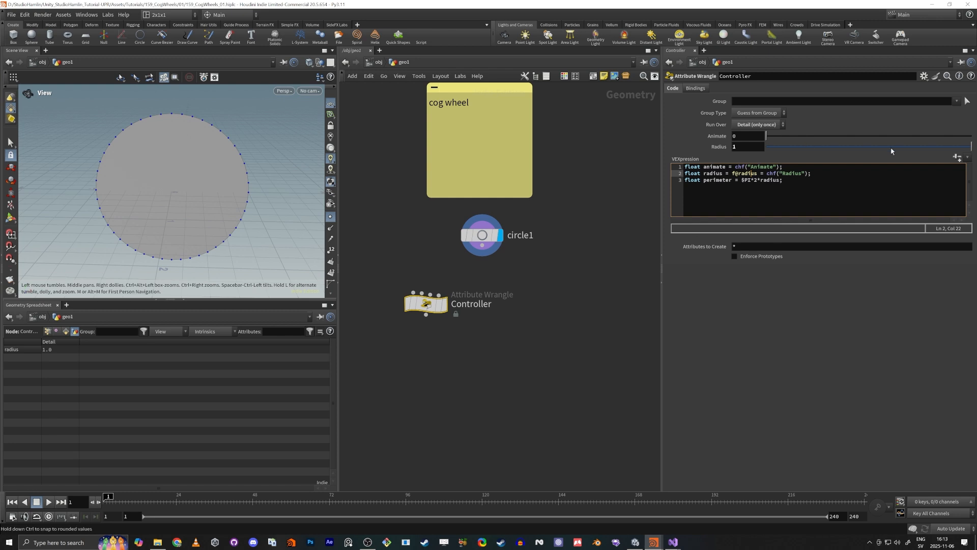
left_click_drag(891, 148, 972, 155)
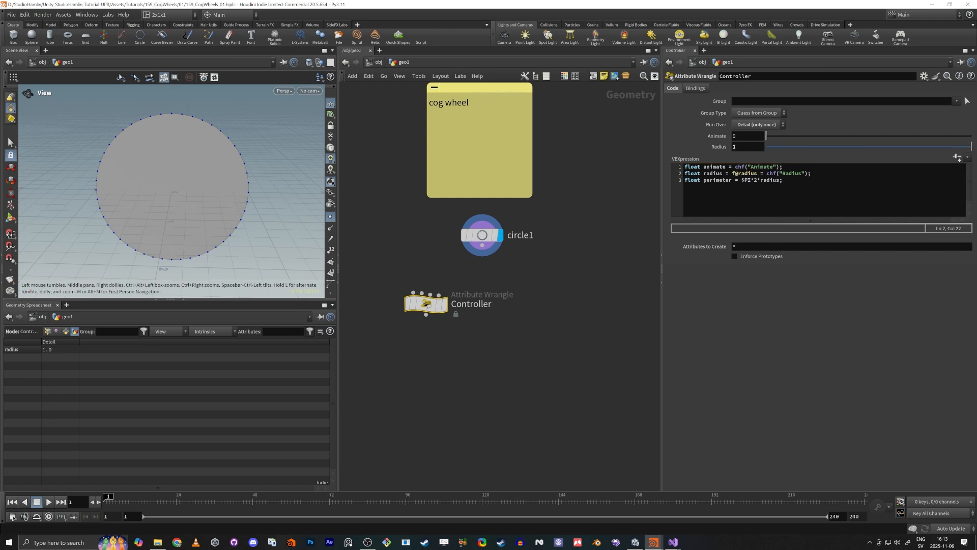
- Store the perimeter as an attribute by changing its line to float perimeter = f@perimeter = $PI*2*radius;
left_click(742, 181)
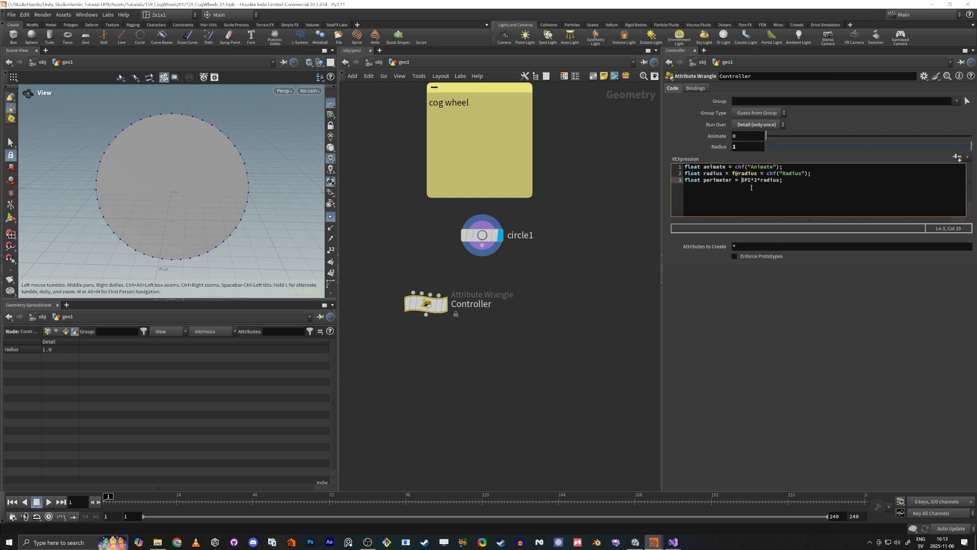
type("f@perimete r=")
key("BackSpace")
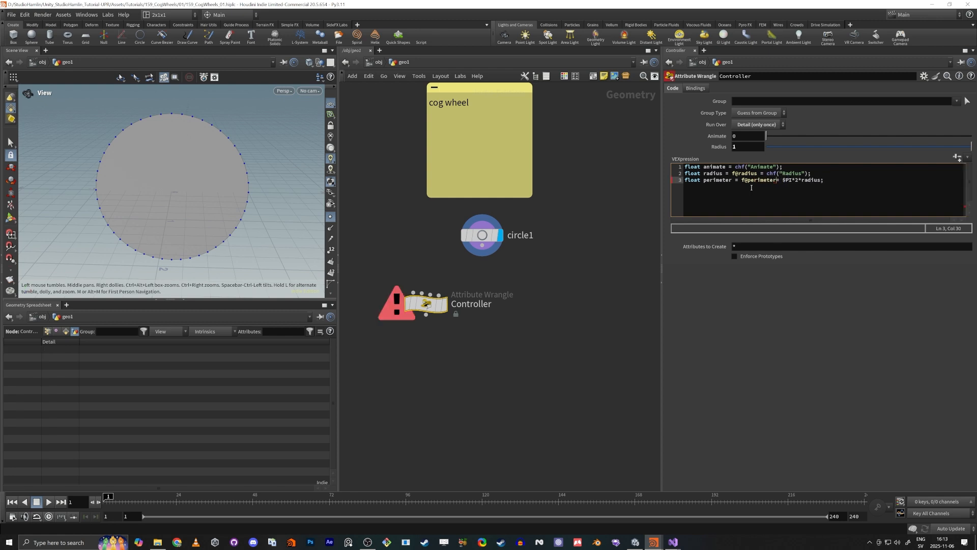
key("Right")
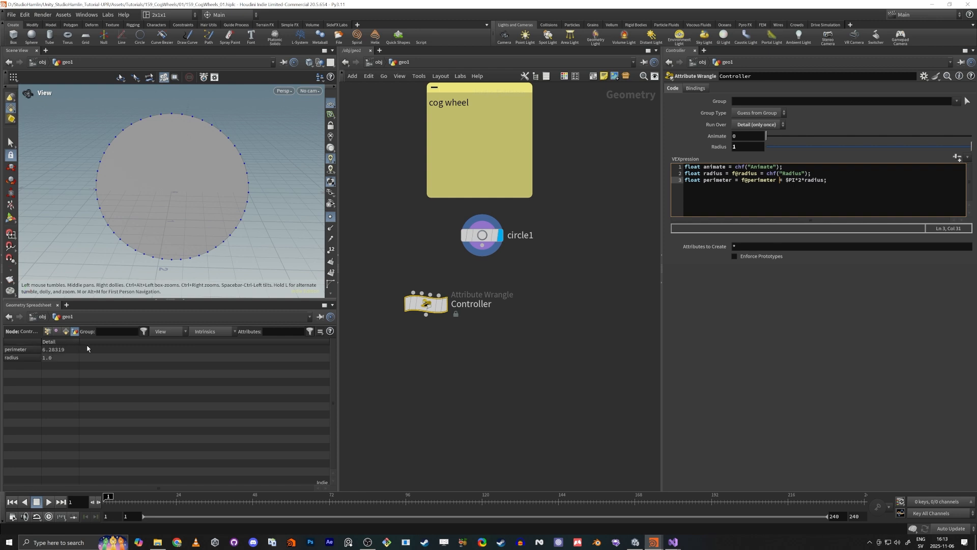
- Color the Controller node green and reposition it slightly in the network
left_click_drag(398, 360, 472, 282)
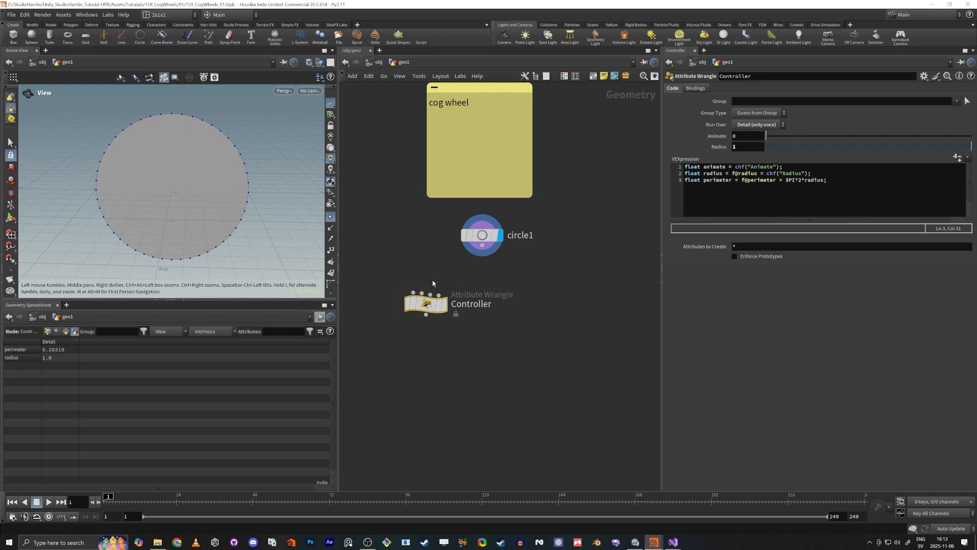
key("c")
left_click(617, 465)
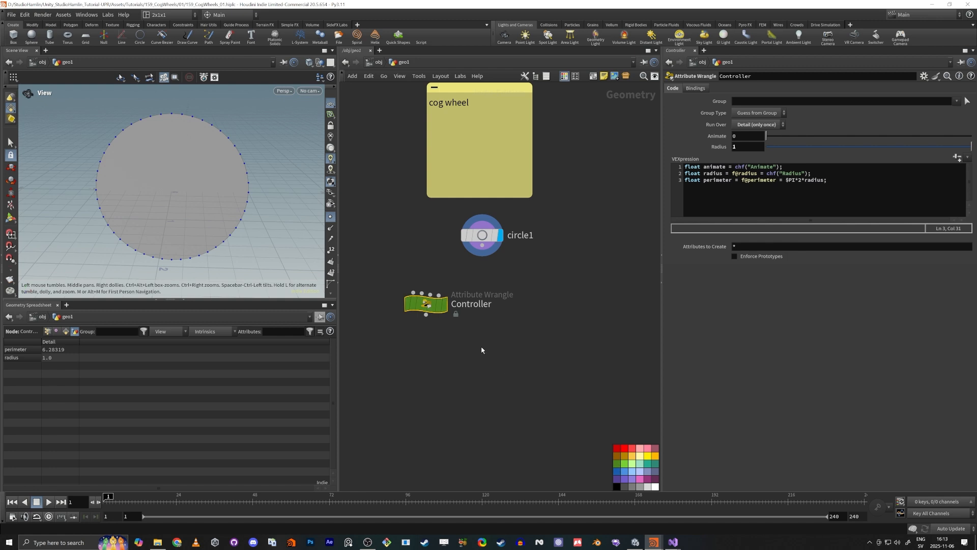
left_click_drag(428, 308, 411, 323)
scroll(446, 385, "down", 1)
middle_click_drag(446, 385, 479, 361)
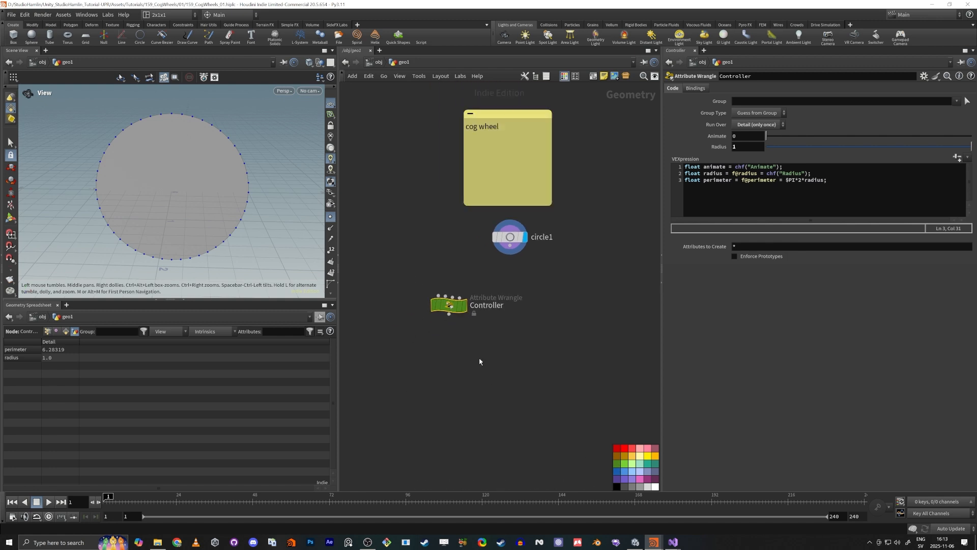
- Narrow the viewport and parameter panes to give the network editor more room
left_click_drag(337, 376, 258, 376)
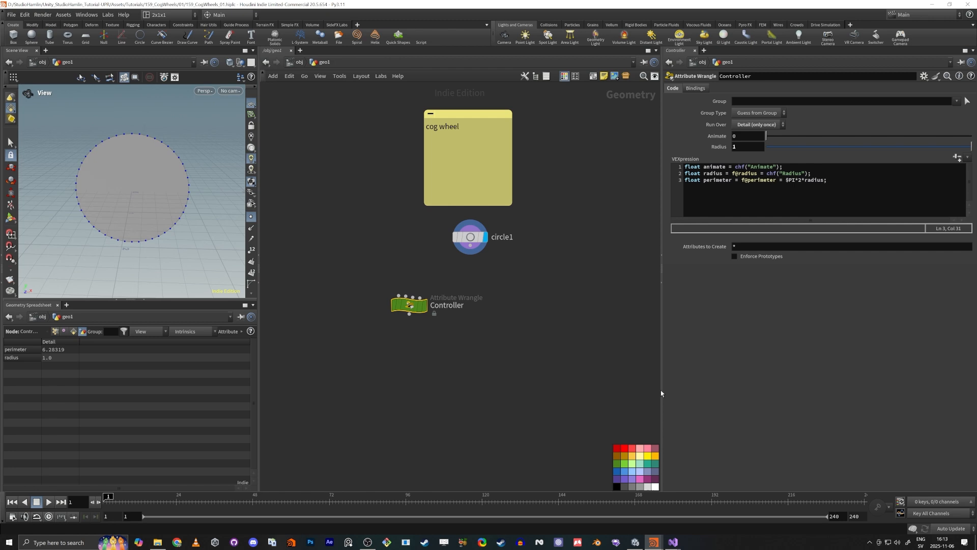
left_click_drag(670, 392, 708, 392)
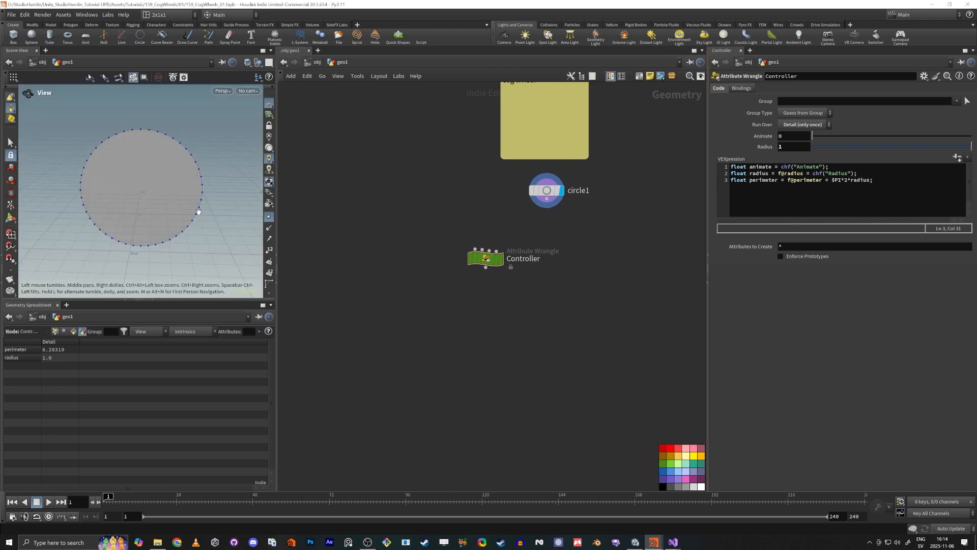
left_click_drag(198, 212, 166, 193)
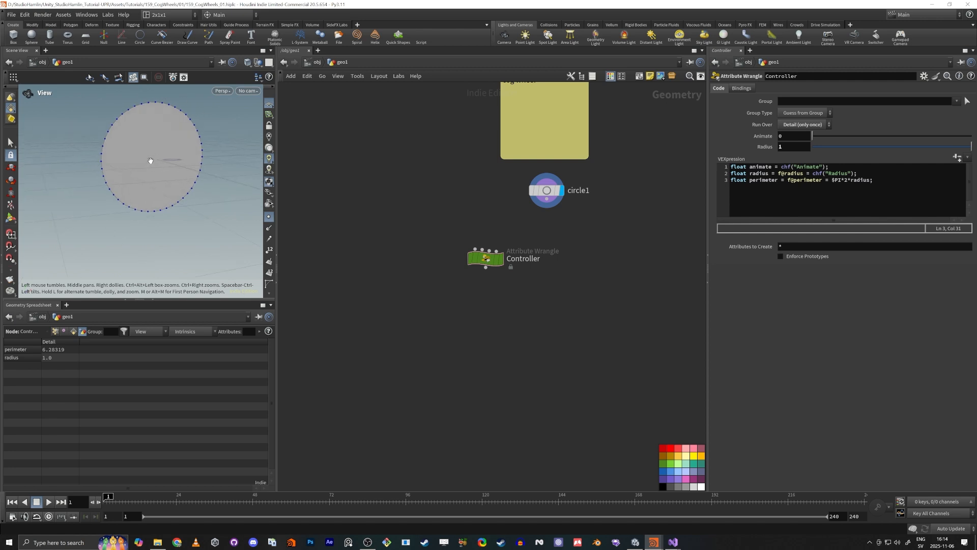
- Add a Transform node below circle1 and wire the circle's output into it
key("Tab")
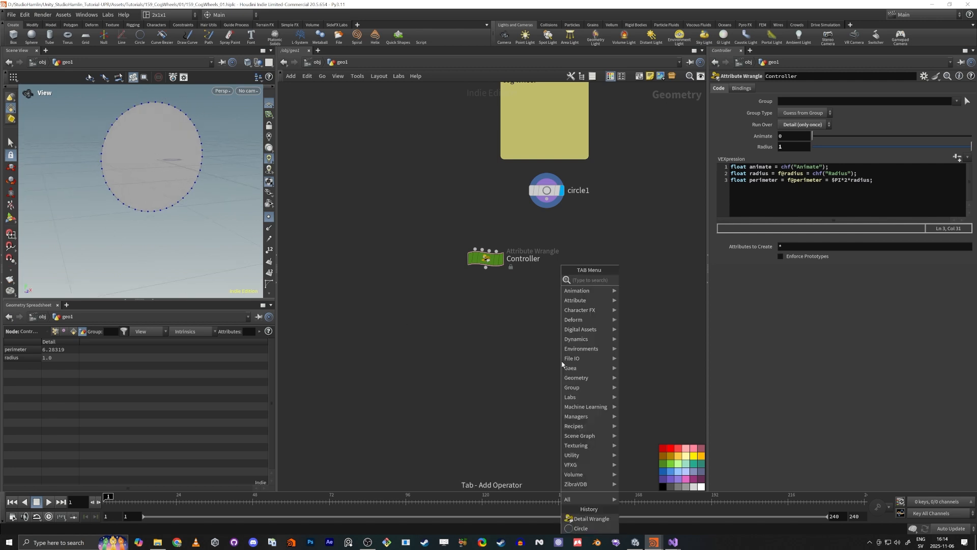
type("trans")
key("Return")
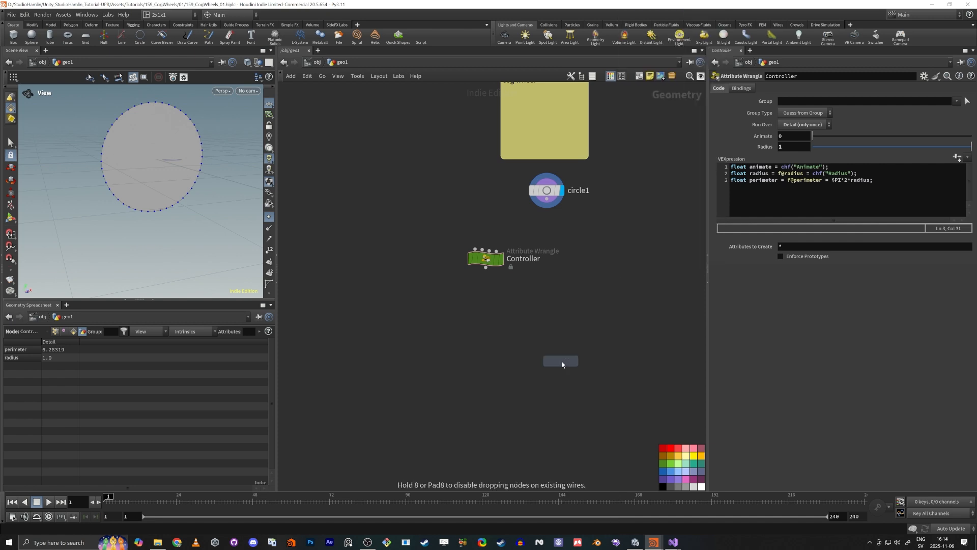
left_click(547, 301)
left_click_drag(547, 200, 548, 301)
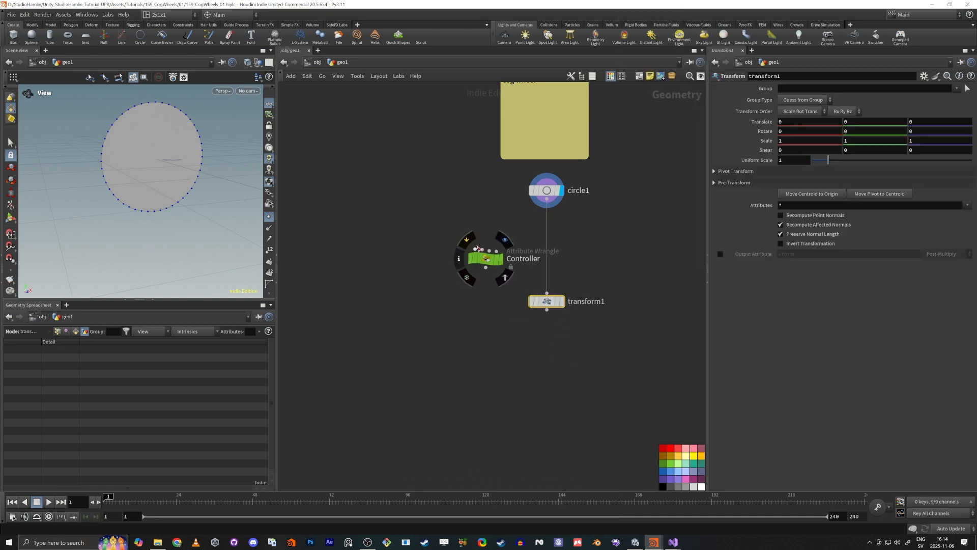
- Move the Controller node farther away from the circle chain and color the Transform node bright green
left_click_drag(486, 258, 380, 299)
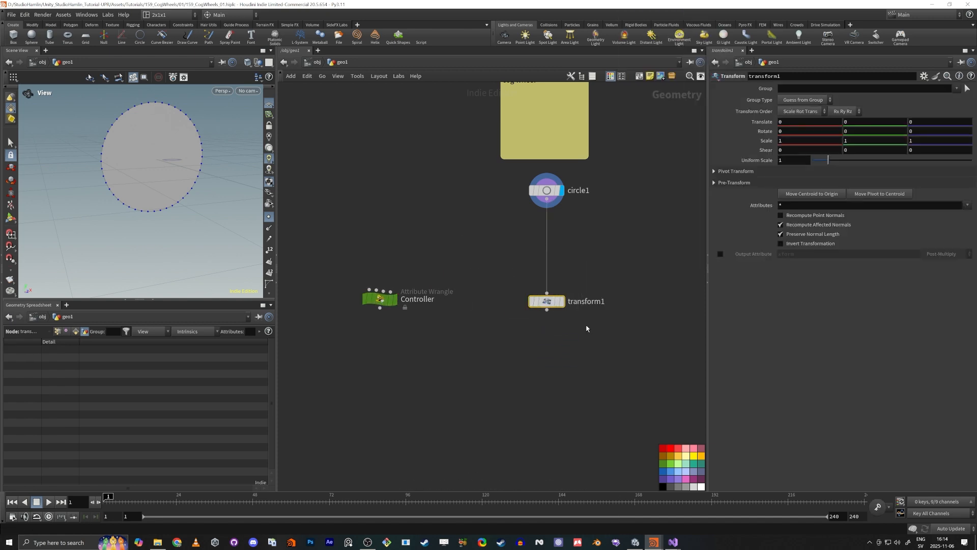
key("c")
key("c")
left_click(671, 463)
key("c")
left_click_drag(504, 325, 514, 313)
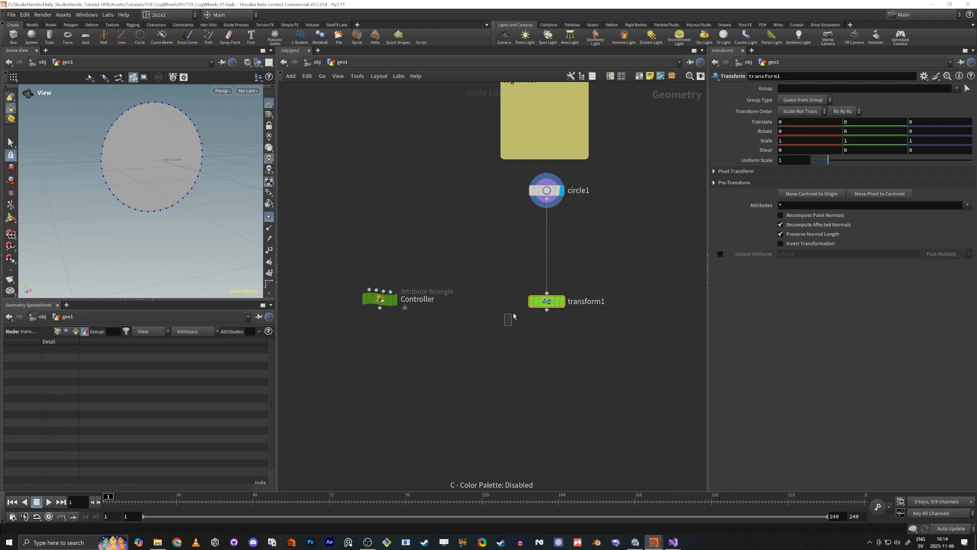
left_click_drag(377, 306, 357, 307)
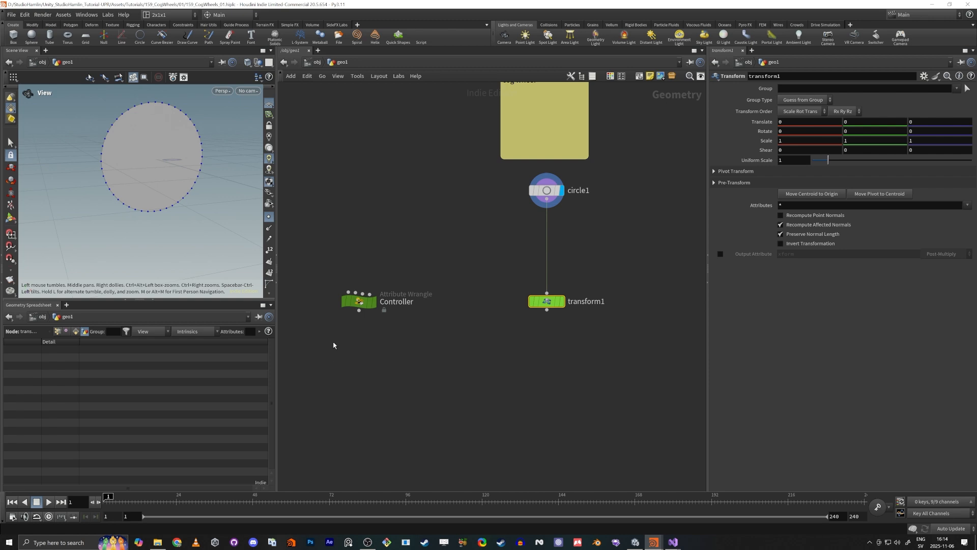
left_click_drag(336, 340, 392, 280)
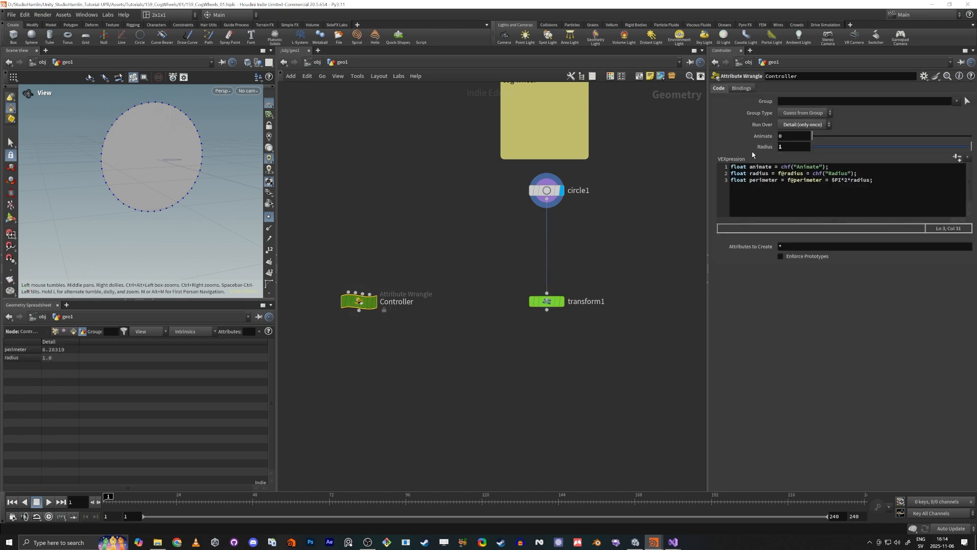
mouse_move(142, 225)
left_mouse_down()
mouse_move(168, 233)
mouse_move(159, 229)
left_mouse_up()
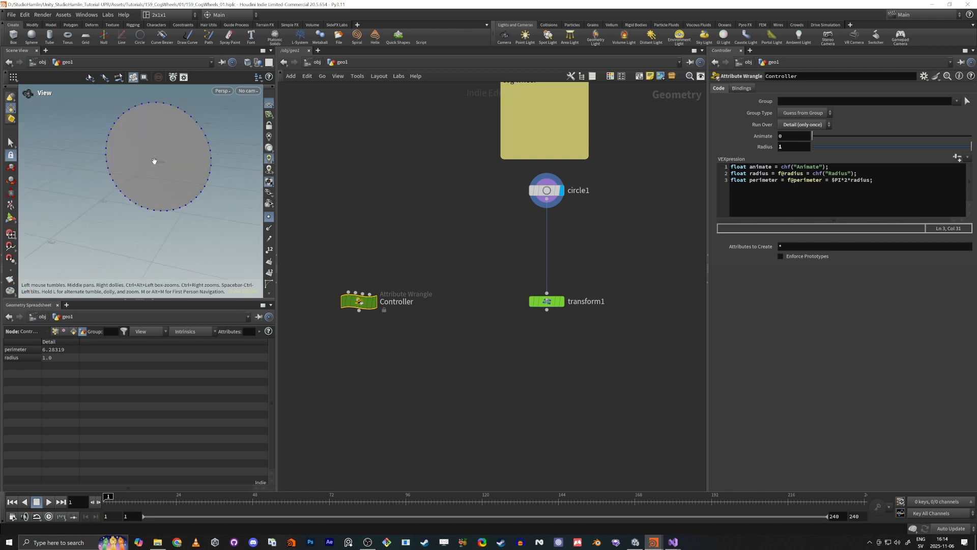
mouse_move(154, 160)
left_mouse_down()
mouse_move(166, 157)
mouse_move(147, 166)
mouse_move(155, 160)
left_mouse_up()
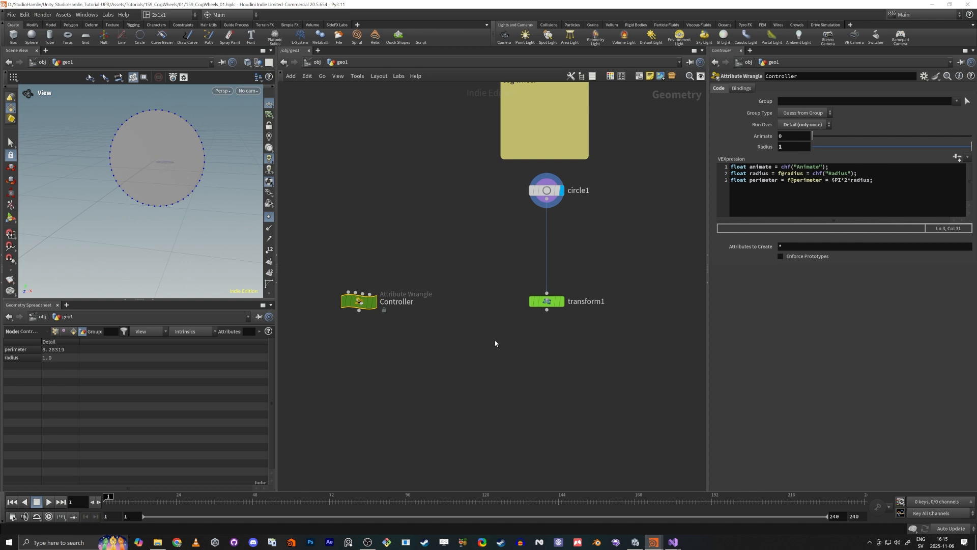
- Set transform1's Y translation to detail("../Controller/","radius",0) and make transform1 the displayed node
left_click_drag(495, 344, 598, 290)
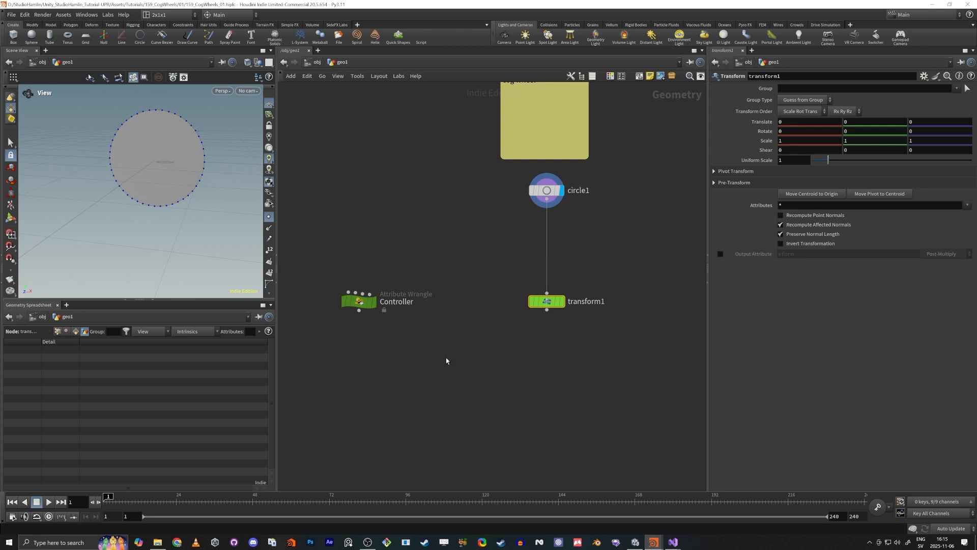
left_click(862, 124)
type("detail")
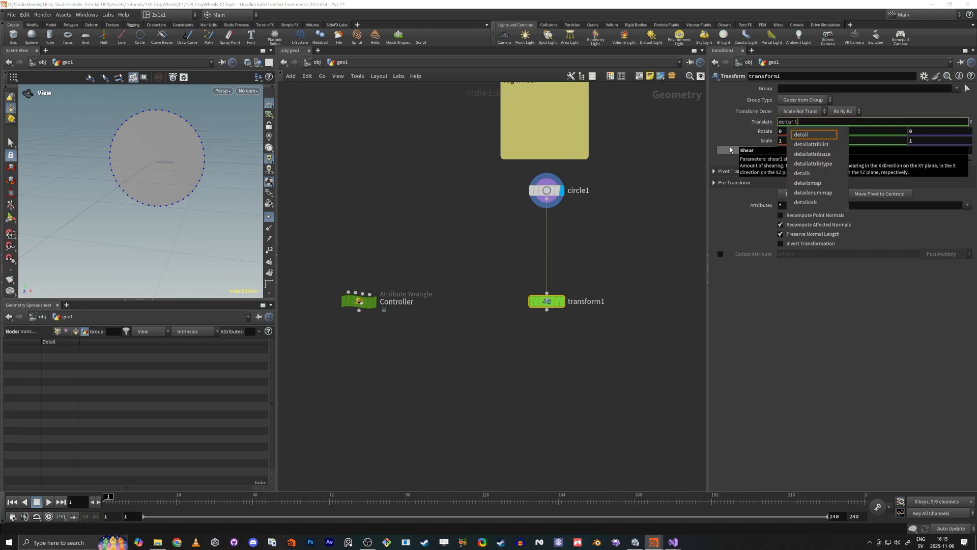
type("(\"../")
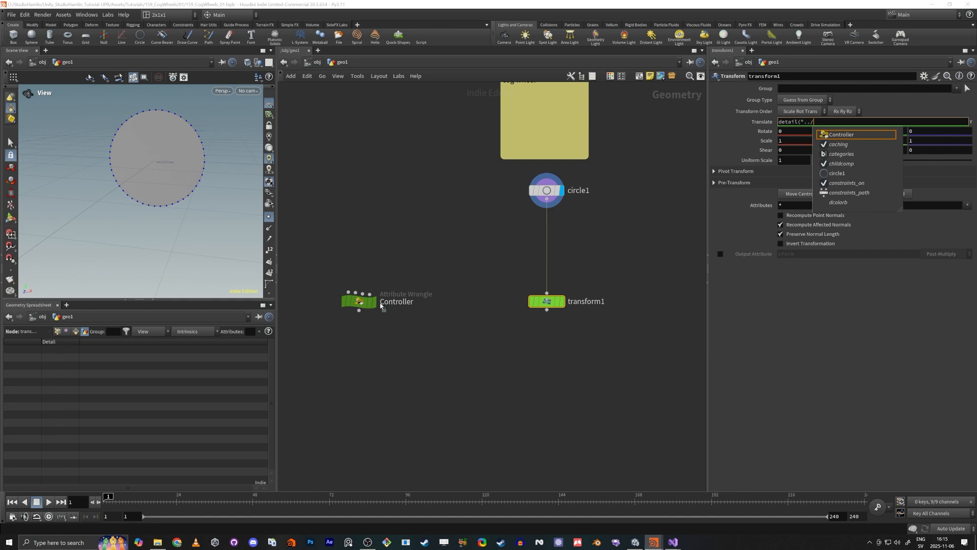
left_click(879, 134)
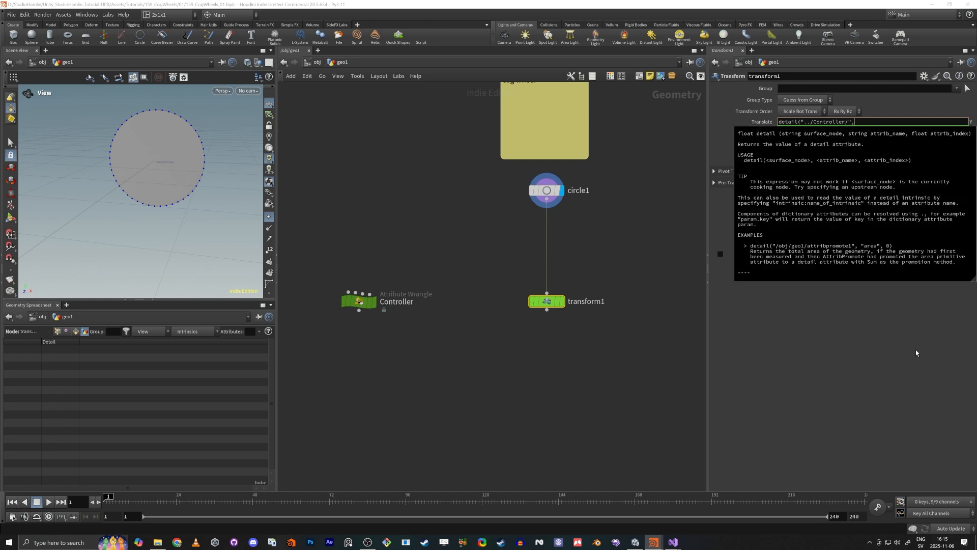
type(",\"radius")
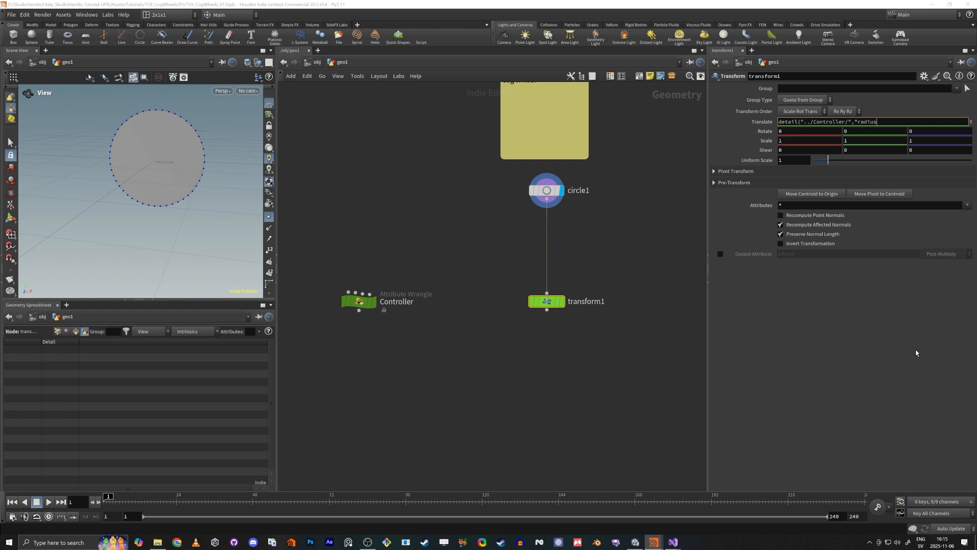
type("x\",0")
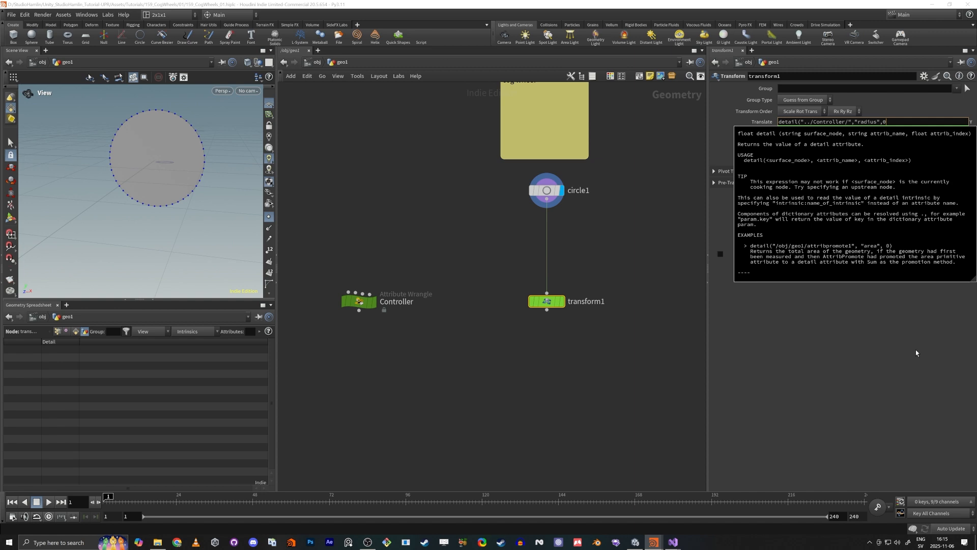
key("Return")
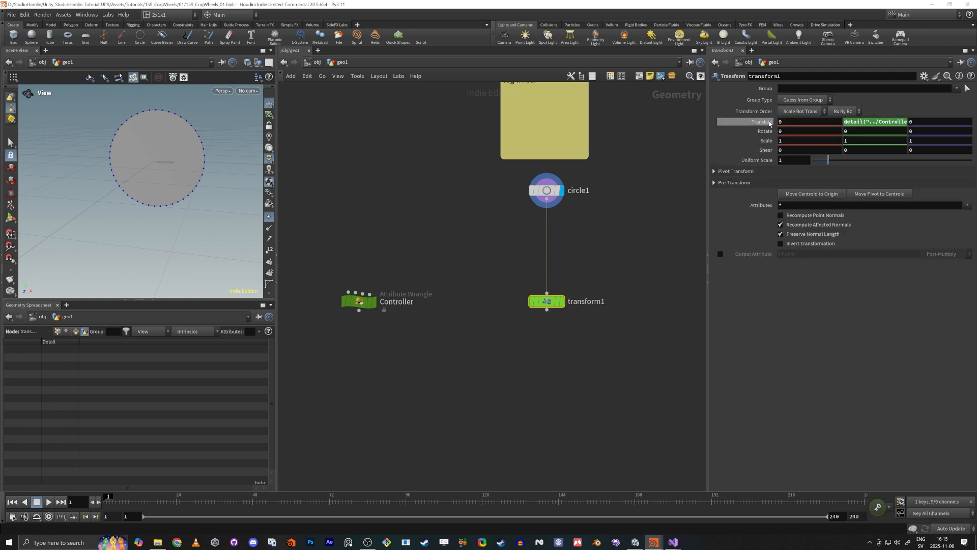
left_click(865, 122)
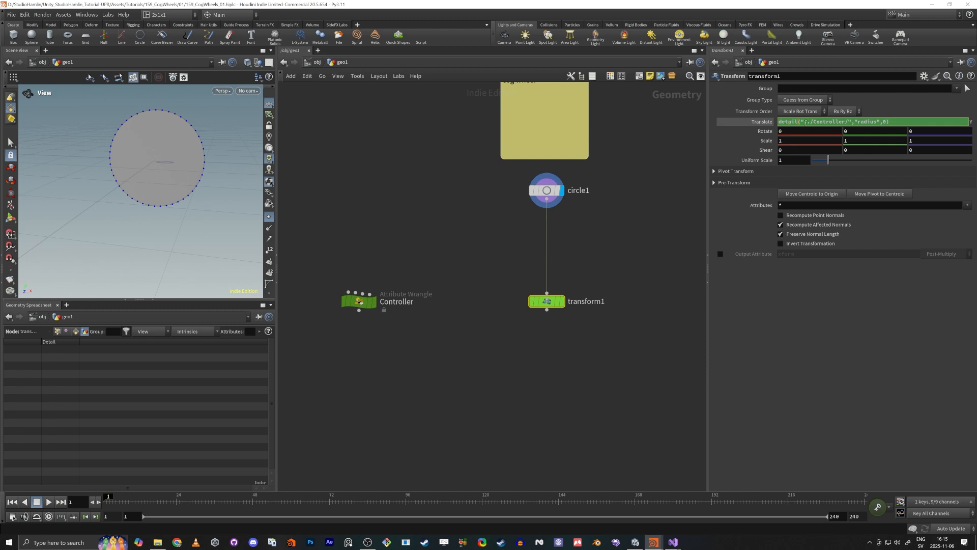
left_click(561, 302)
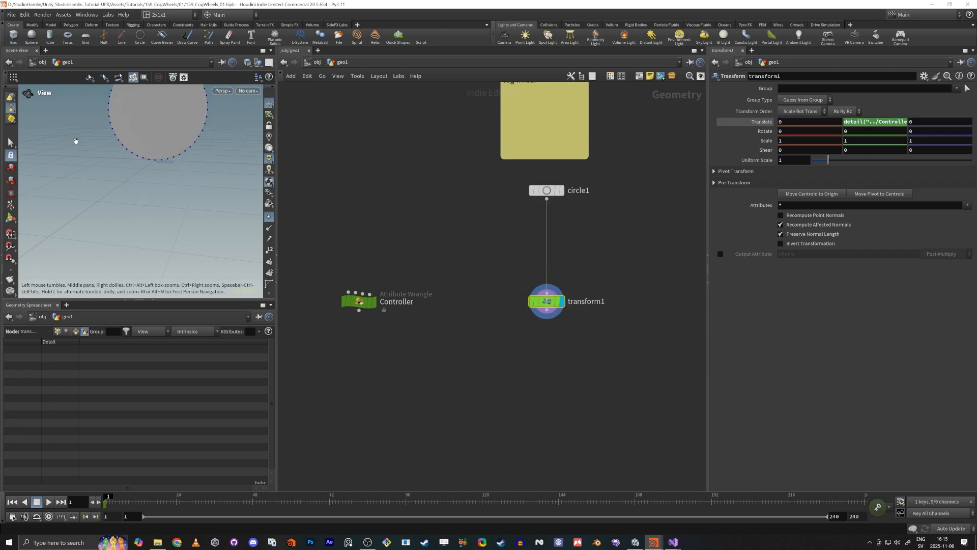
- Split the parameter pane top/bottom, keeping the upper one pinned to Controller and the lower one showing transform1
left_click_drag(75, 140, 203, 237)
left_click_drag(330, 391, 450, 248)
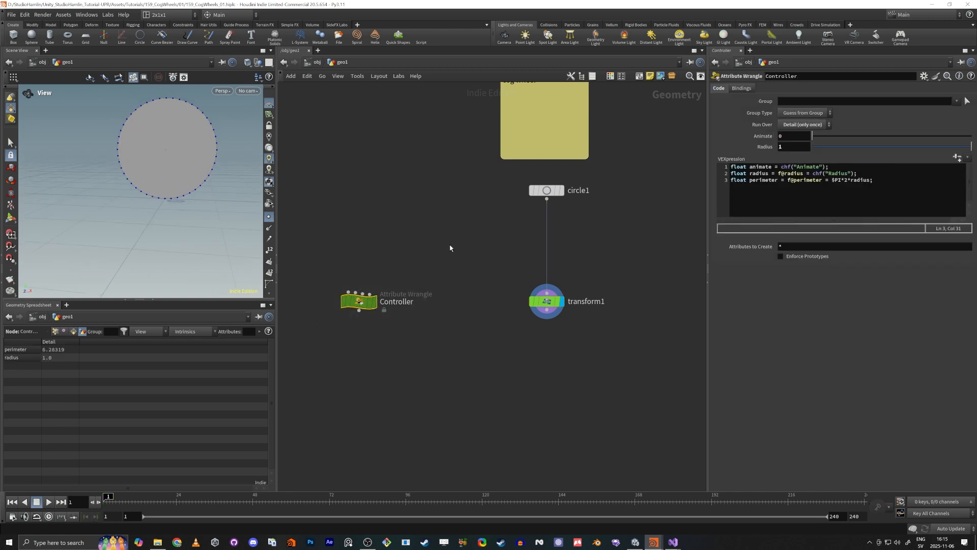
left_click(971, 63)
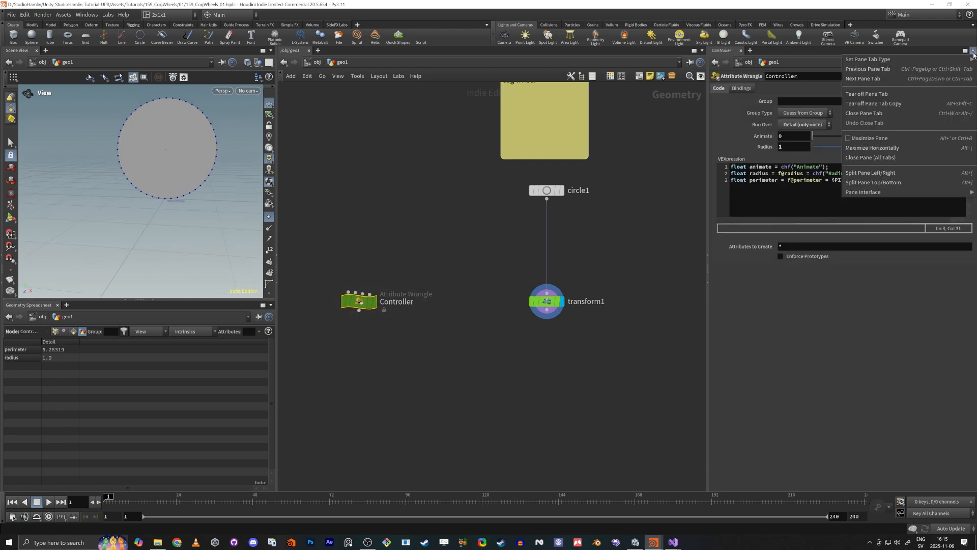
left_click(869, 181)
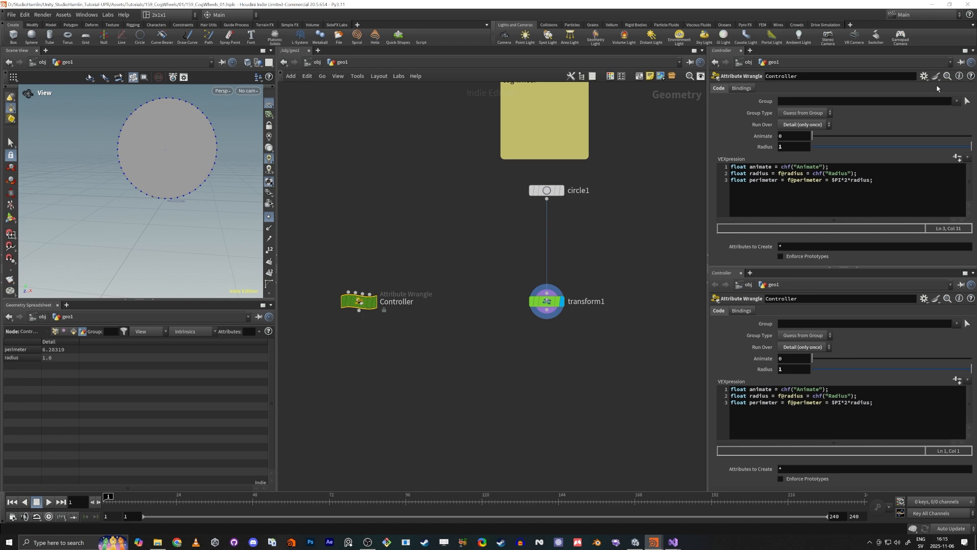
left_click(961, 62)
left_click_drag(467, 261, 567, 334)
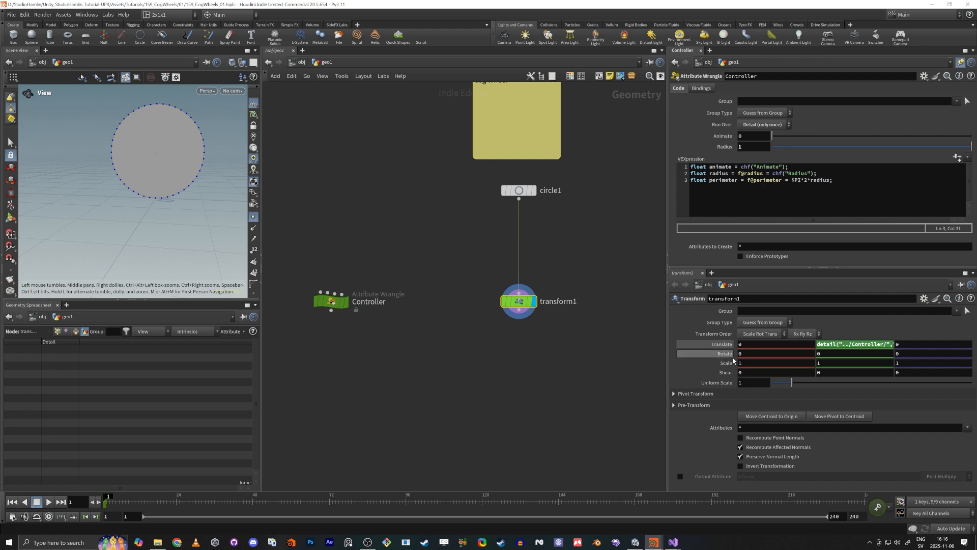
- Try changing transform1's Z rotation while inspecting the circle, and undo the change
left_click_drag(157, 227, 188, 239)
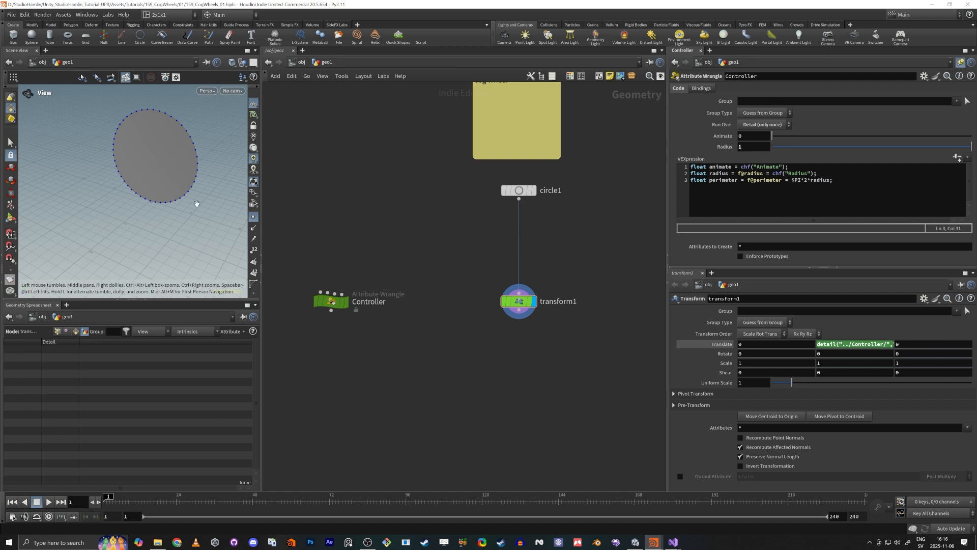
left_click_drag(168, 218, 173, 215)
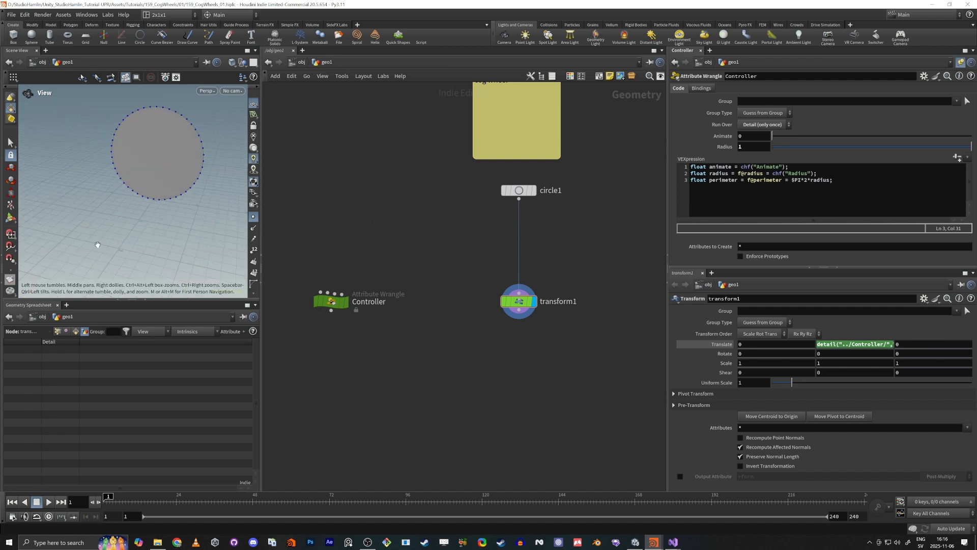
left_click_drag(125, 234, 119, 231)
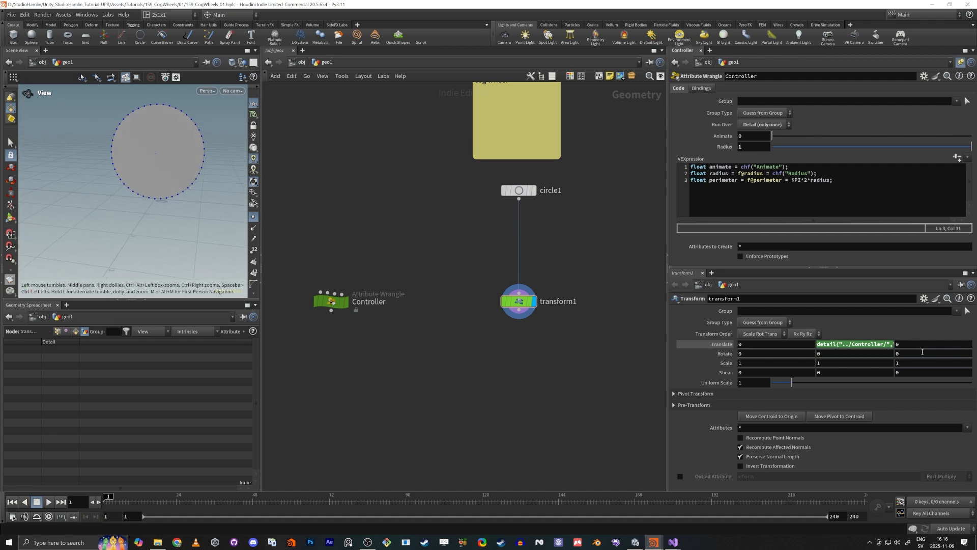
mouse_move(915, 346)
middle_mouse_down()
mouse_move(932, 352)
mouse_move(90, 313)
mouse_move(942, 319)
mouse_move(914, 351)
middle_mouse_up()
key("ctrl+z")
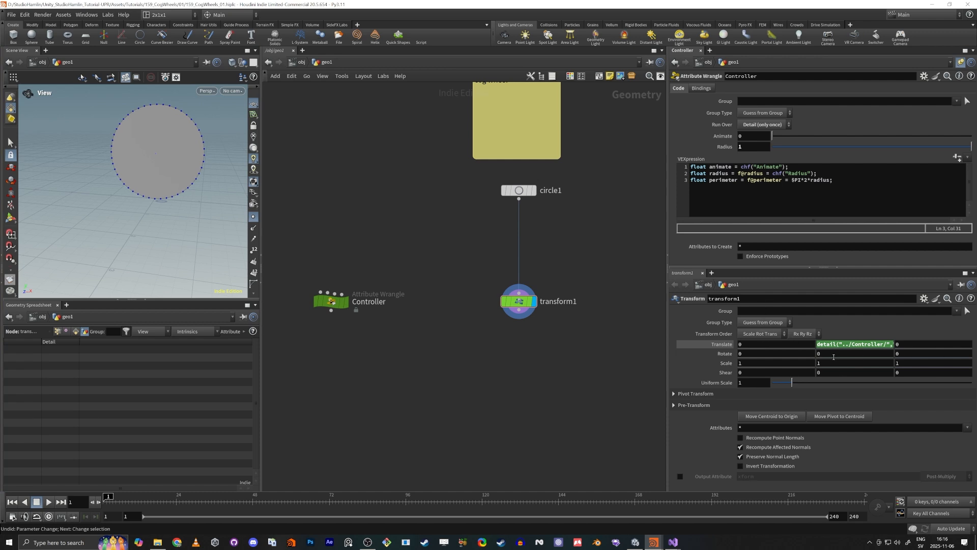
- Try driving transform1's Z rotation with the expression detail("../Controller/","animate",0)*360
left_click(901, 354)
type("deta")
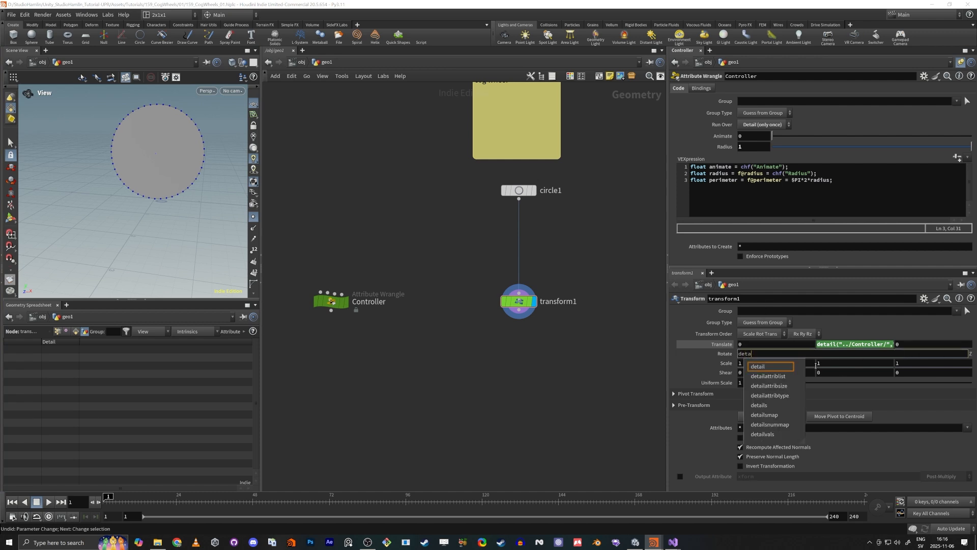
key("Tab")
type("(")
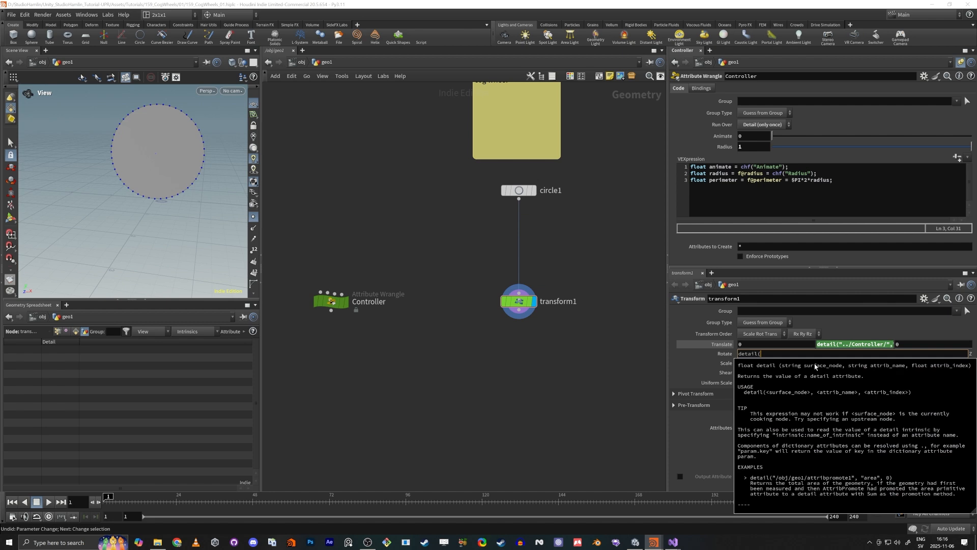
type("\"../")
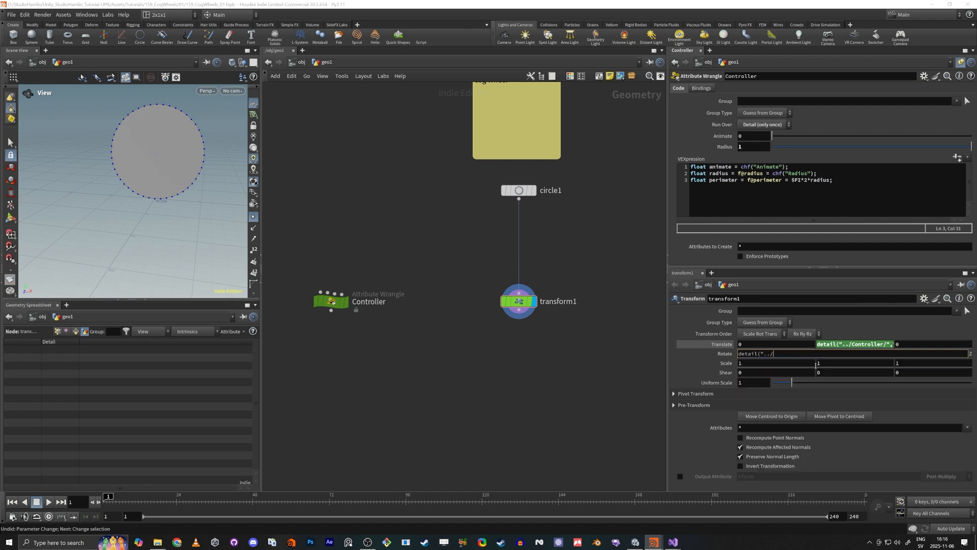
type("Controller/\"")
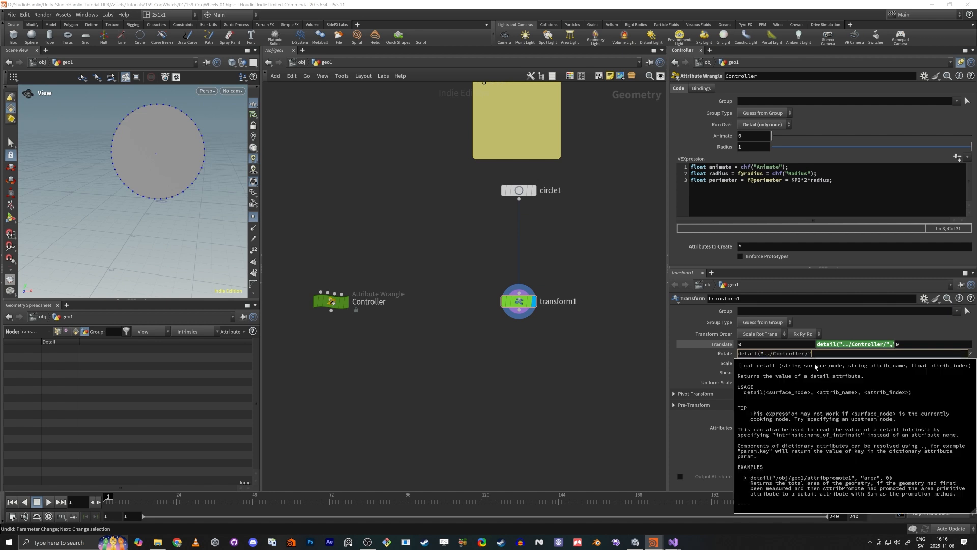
type(",\"animat")
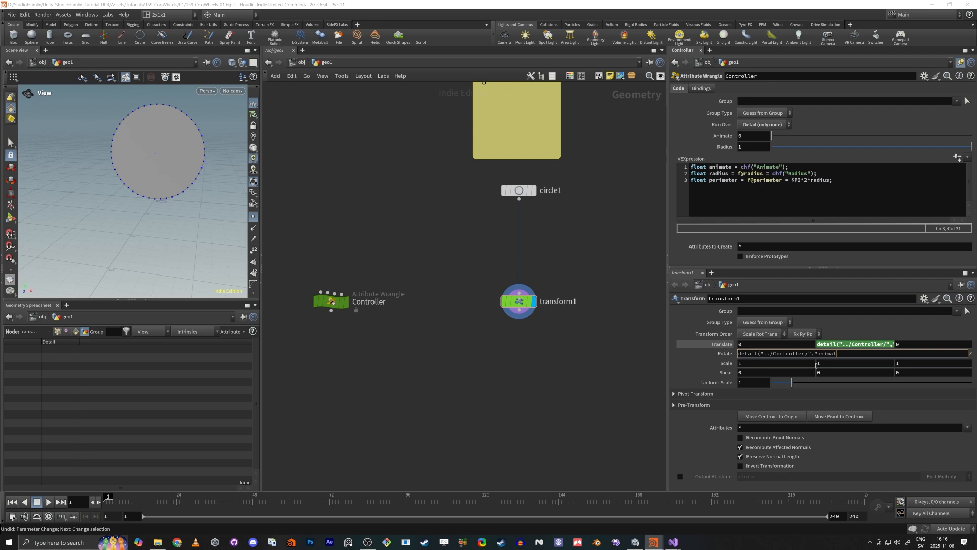
type("e\",0)")
type("*360")
key("Return")
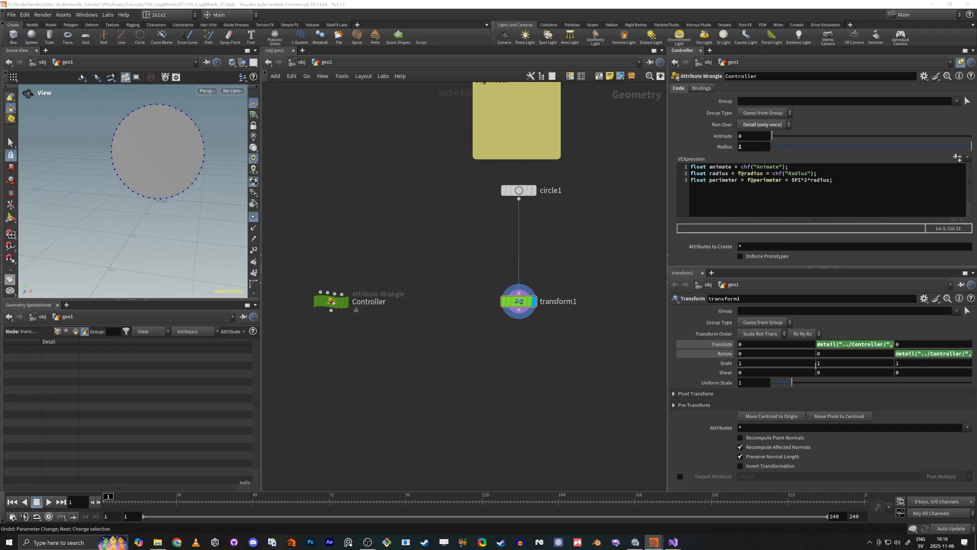
- Scrub Controller's Animate value to test whether the detail expression rotates the circle
left_click(710, 354)
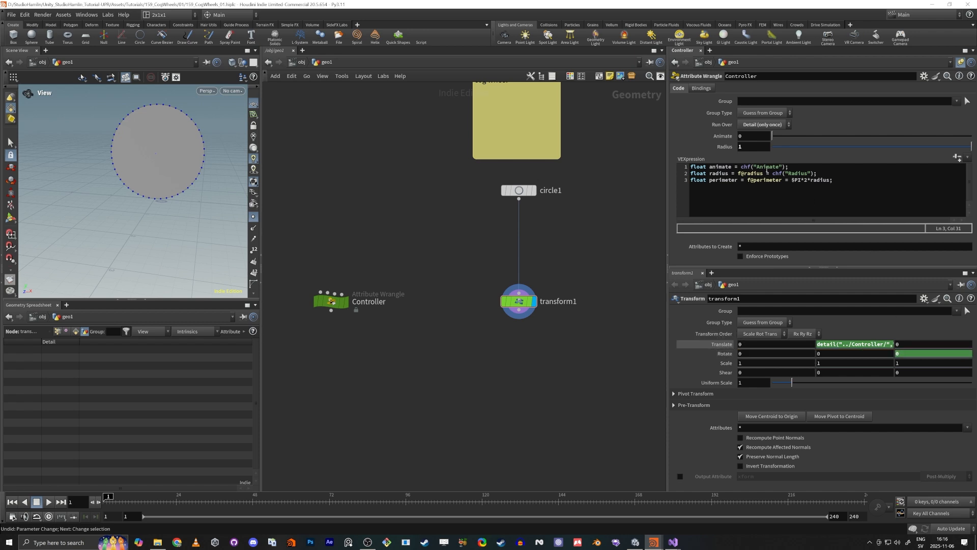
mouse_move(788, 135)
left_mouse_down()
mouse_move(851, 135)
mouse_move(772, 135)
left_mouse_up()
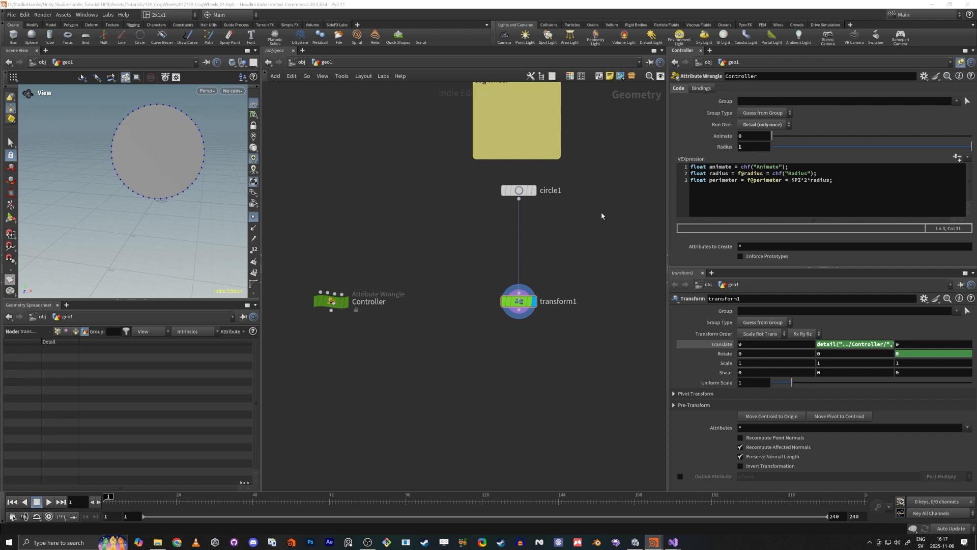
left_click(718, 354)
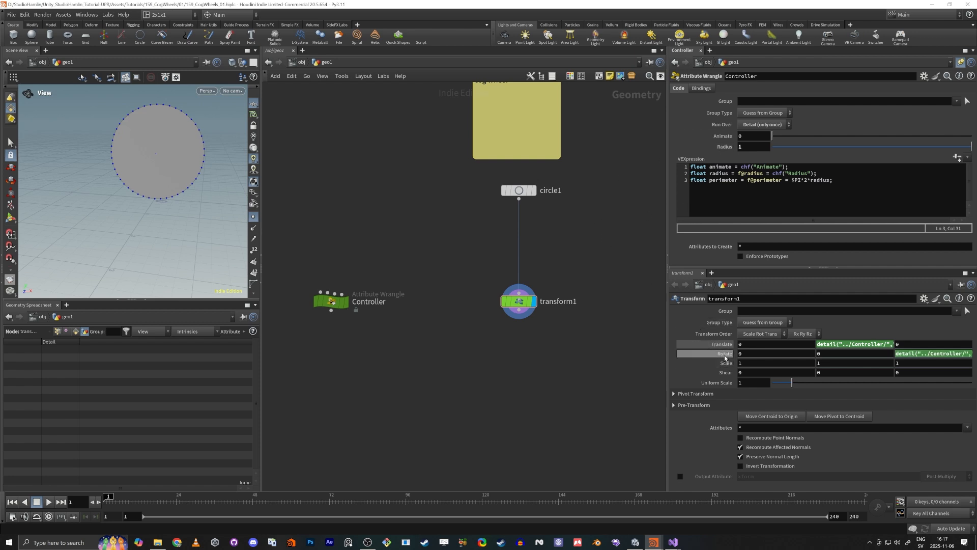
- Delete the detail expression from transform1's Z rotation
middle_click(913, 357, "ctrl")
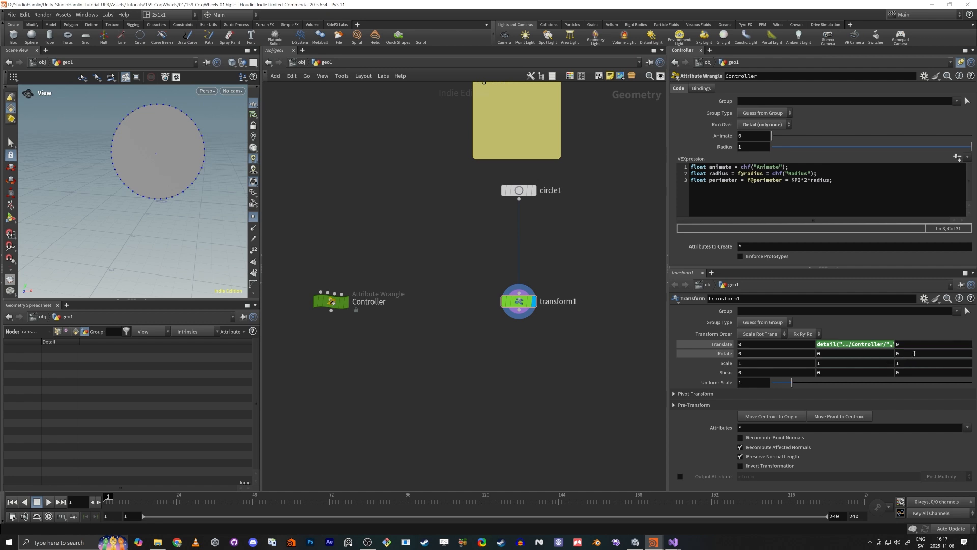
key("ctrl+z")
left_click(915, 353, "ctrl+shift")
- Copy Controller's Animate parameter and paste it as a relative reference into transform1's Z rotation
left_click_drag(394, 421, 321, 293)
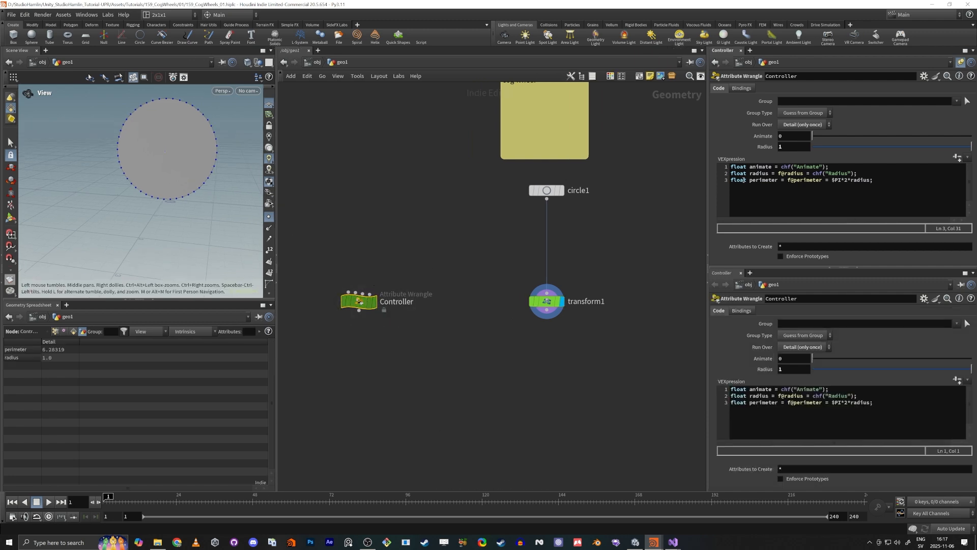
right_click(788, 136)
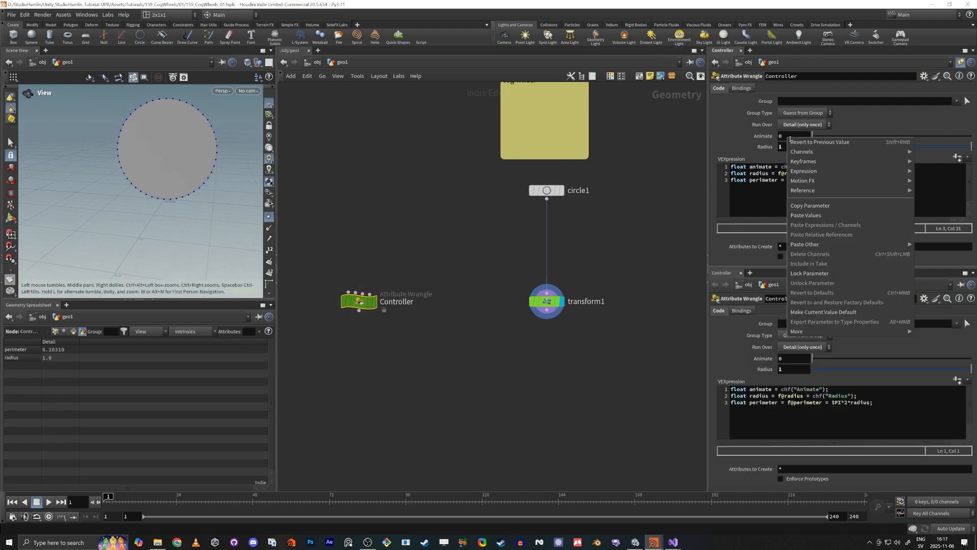
left_click(802, 207)
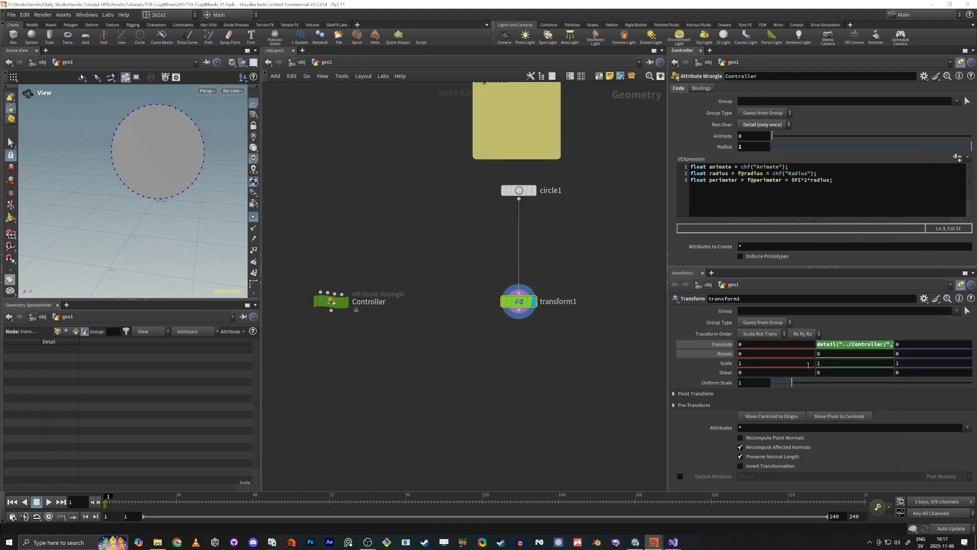
right_click(910, 354)
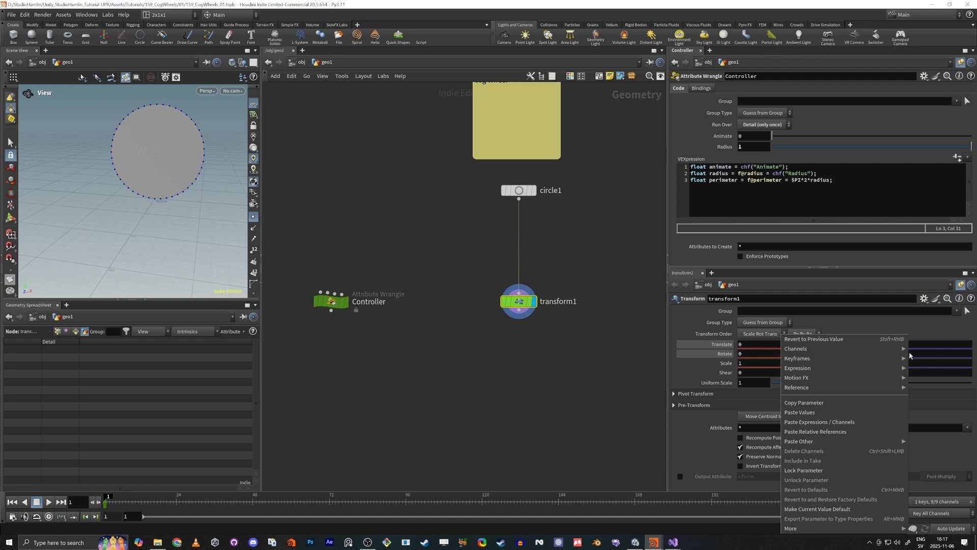
left_click(918, 354)
right_click(918, 353)
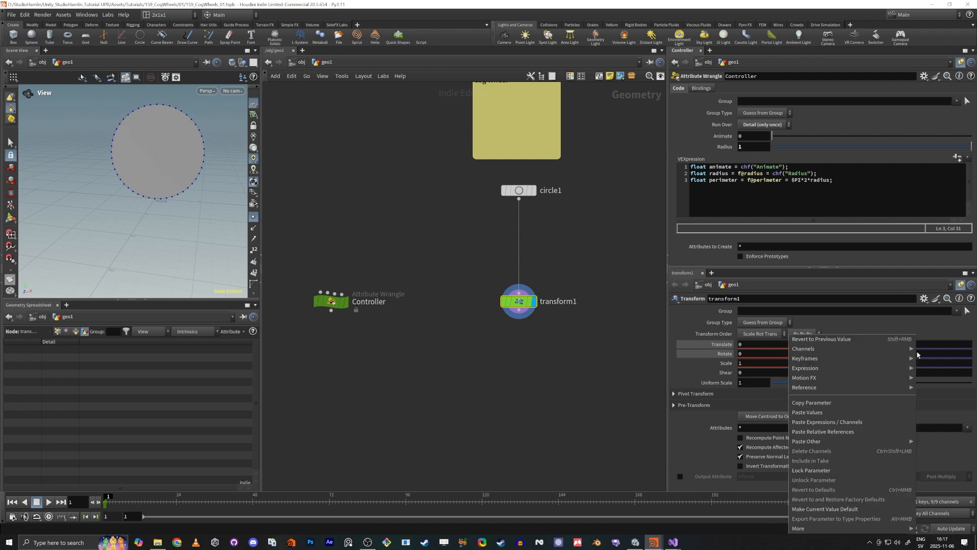
left_click(830, 432)
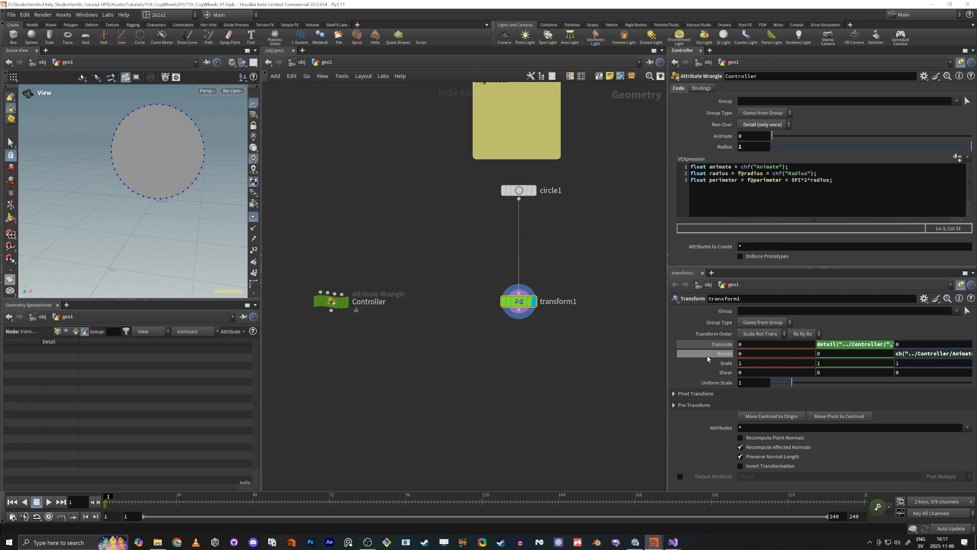
- Scrub Controller's Animate value to check the linked Z rotation on transform1, and undo the latest changes
left_click(723, 353)
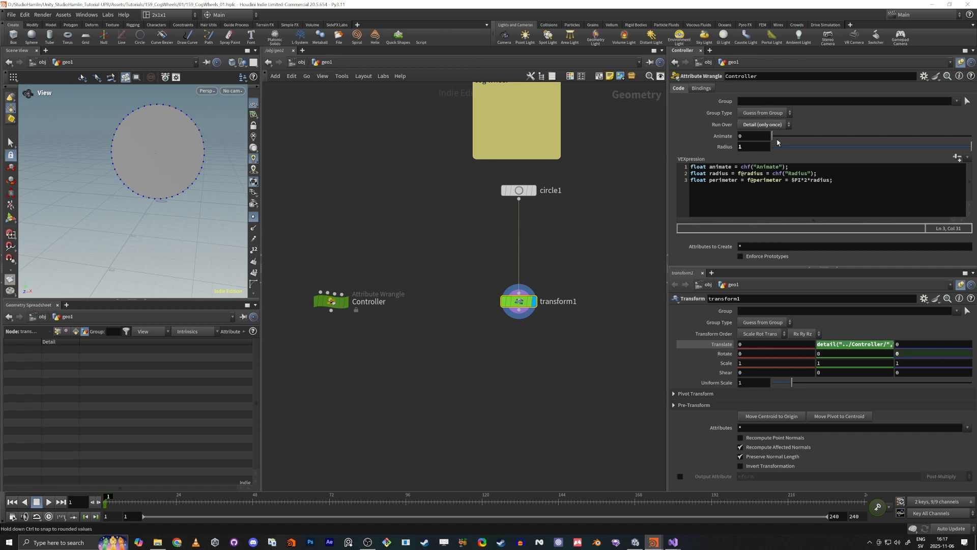
left_click_drag(772, 136, 753, 157)
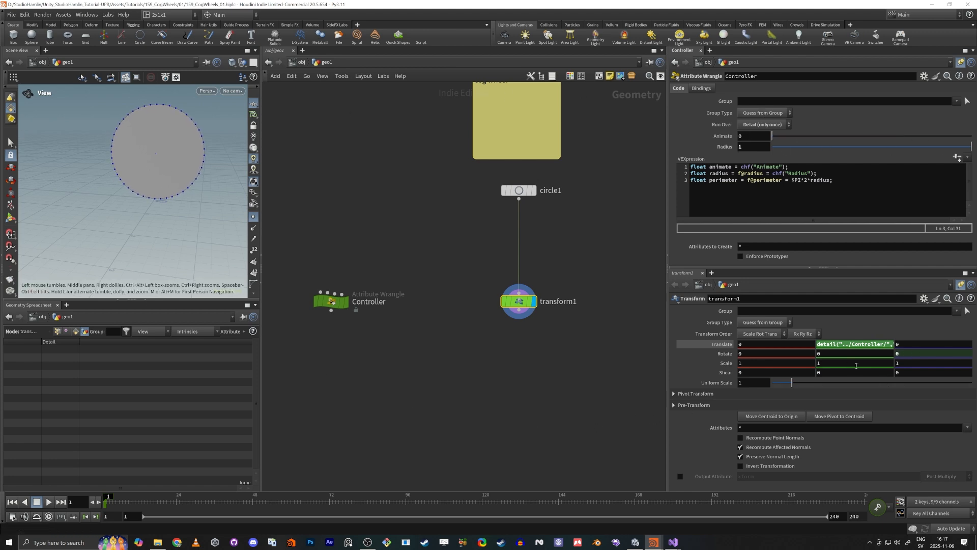
left_click(912, 355)
right_click(913, 355)
key("Escape")
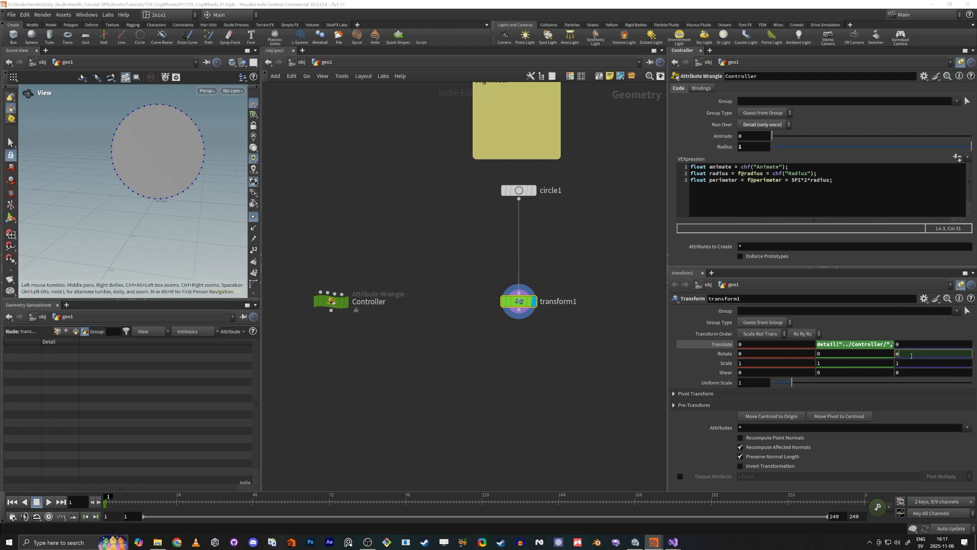
left_click(363, 304)
key("ctrl+z")
key("ctrl+z")
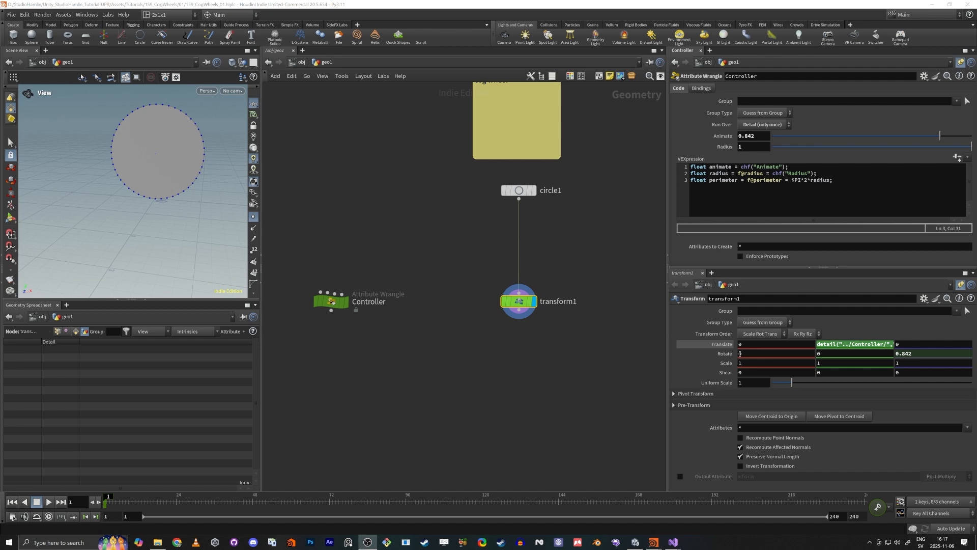
- Extend transform1's Z rotation expression to ch("../Controller/Animate")*360 and check the full expression
left_click(723, 355)
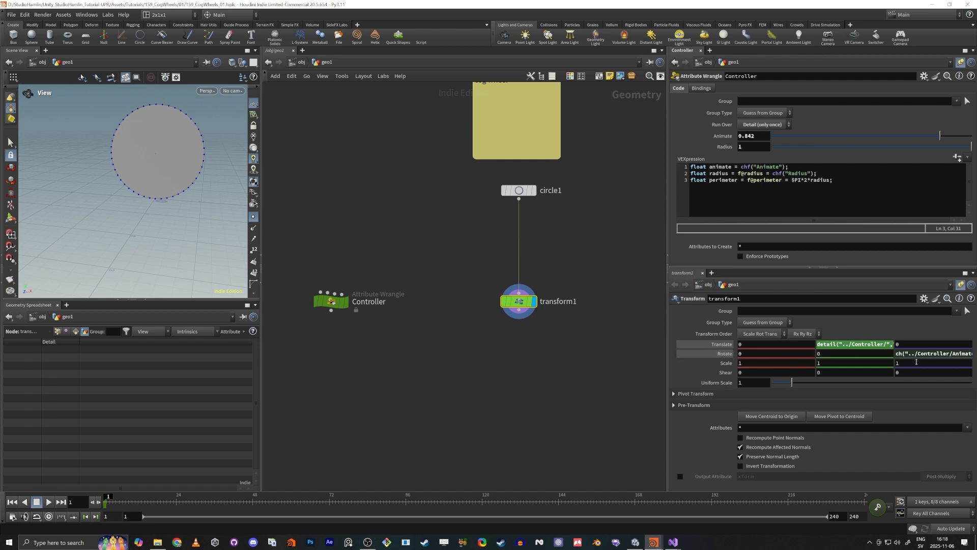
left_click(924, 354)
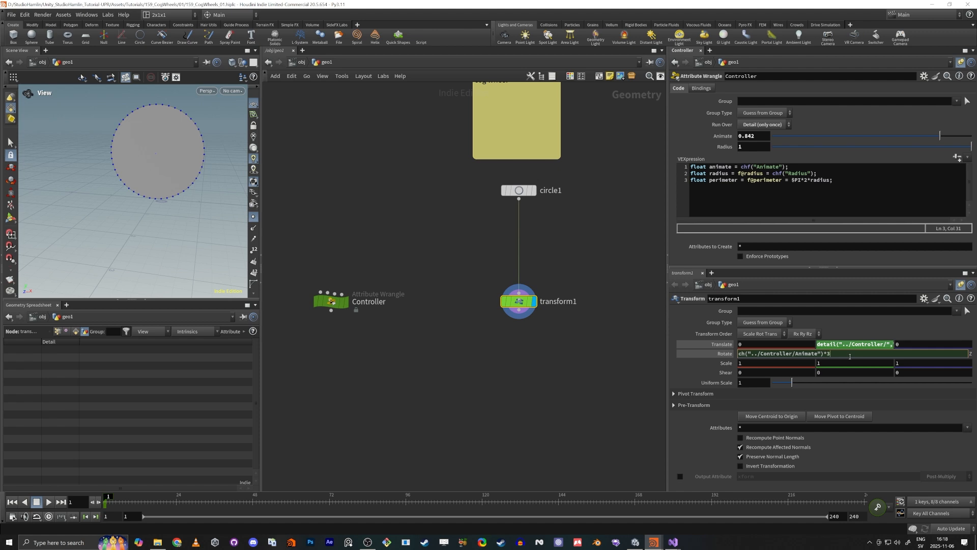
key("Return")
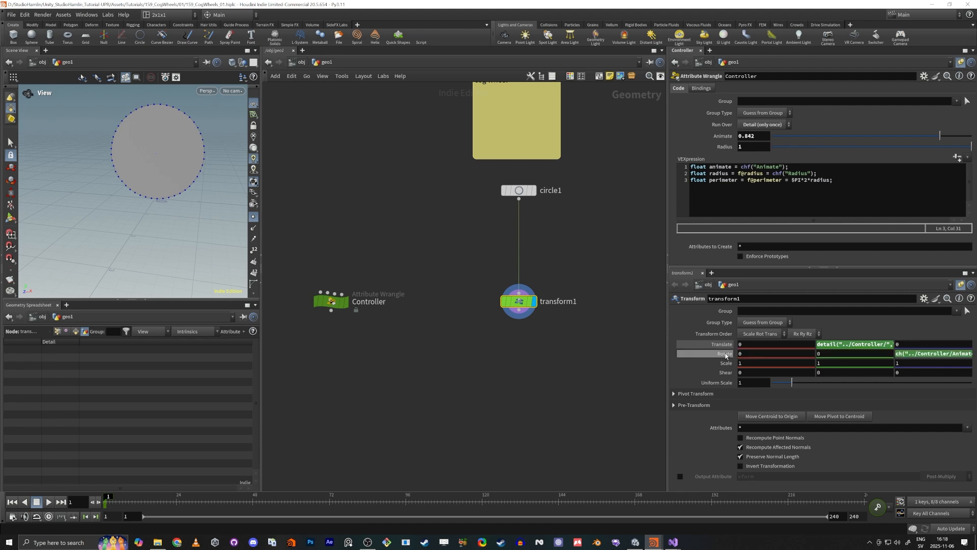
left_click(949, 352)
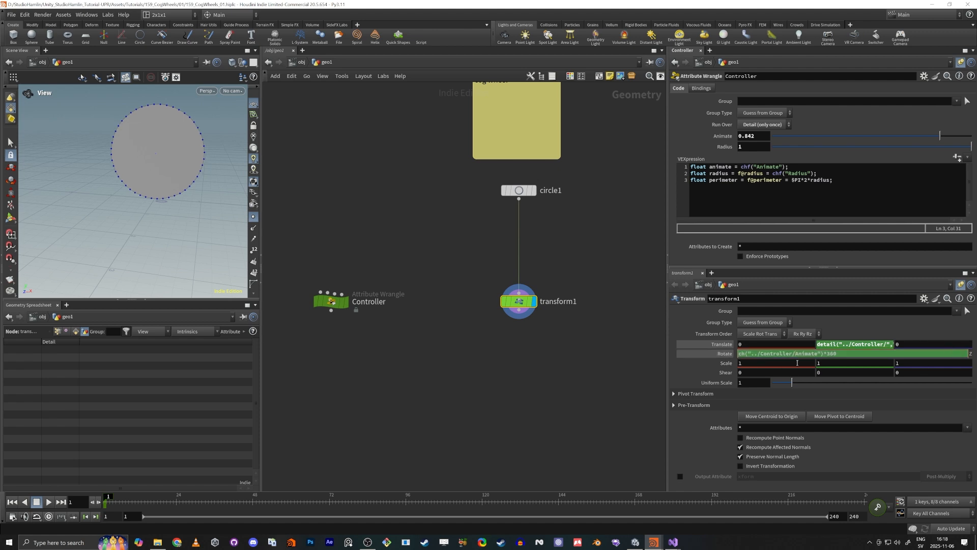
left_click_drag(842, 352, 708, 362)
left_click(594, 417)
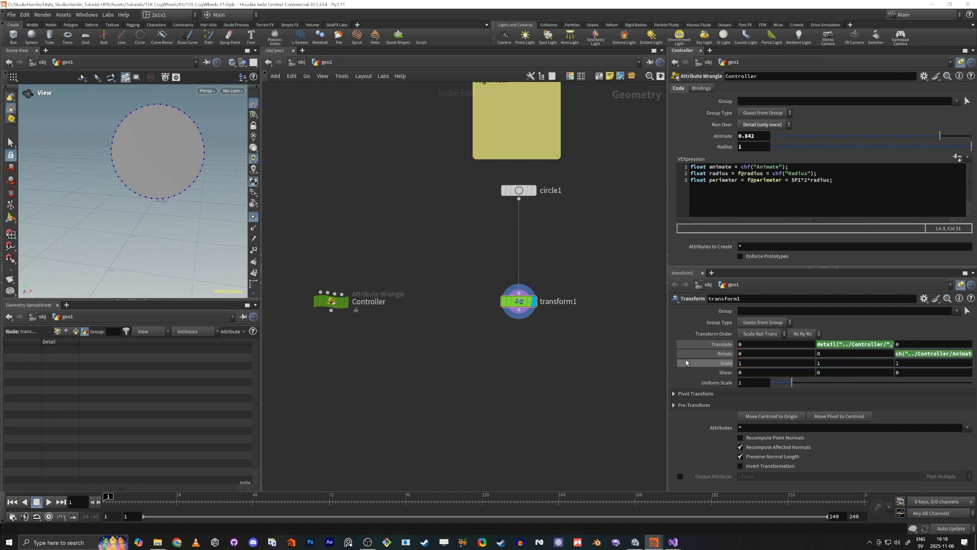
- Reset Controller's Animate to 0 and scrub it through its range to test the circle's full rotation
left_click(714, 356)
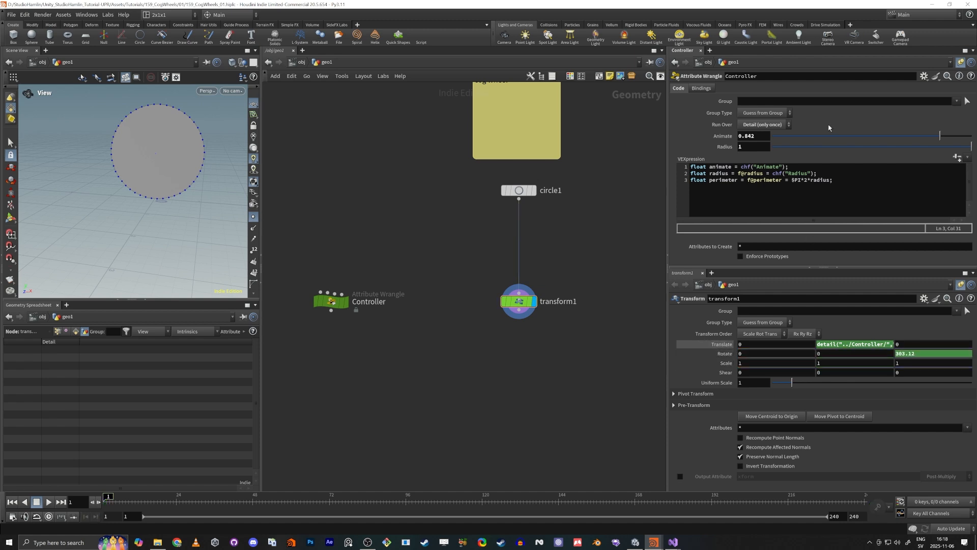
middle_click(717, 136, "ctrl")
left_click_drag(772, 136, 971, 136)
left_click_drag(909, 139, 417, 275)
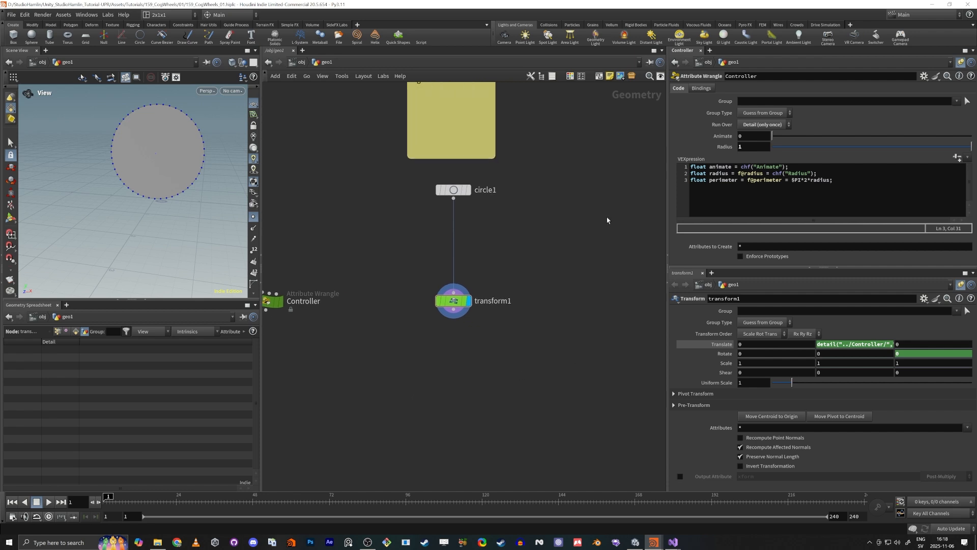
- Add a Line node beside circle1 and display it, with transform1 shown as a template behind it
key("Tab")
type("line")
key("Return")
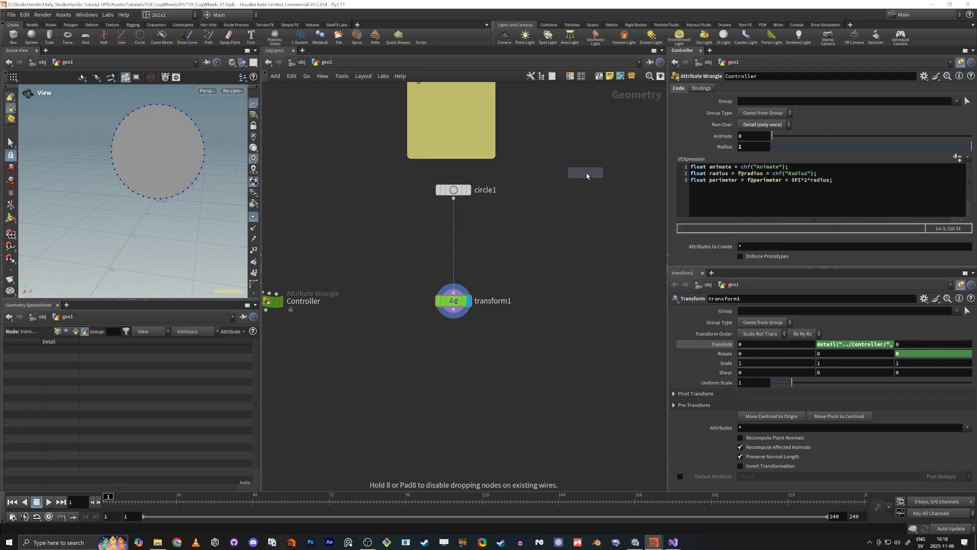
left_click(537, 272)
mouse_move(464, 305)
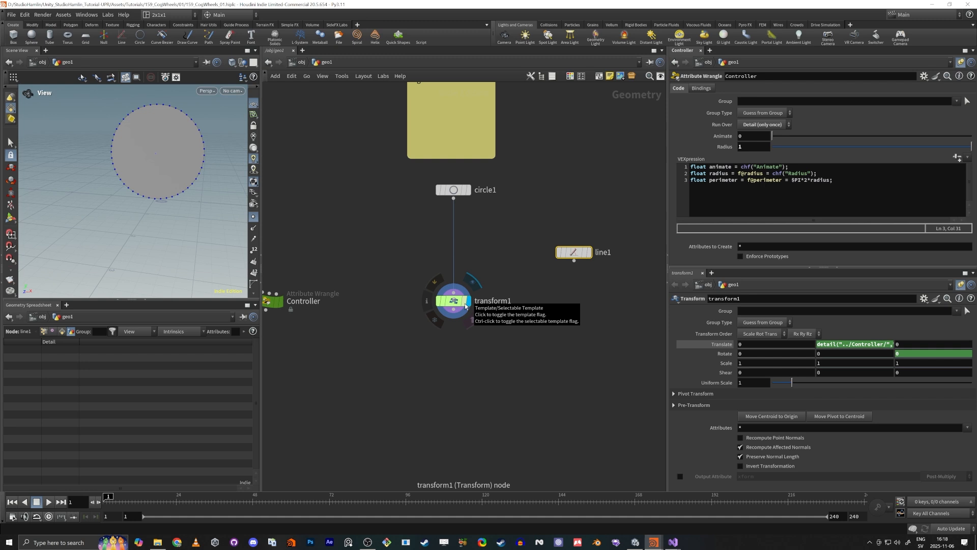
left_click(589, 252)
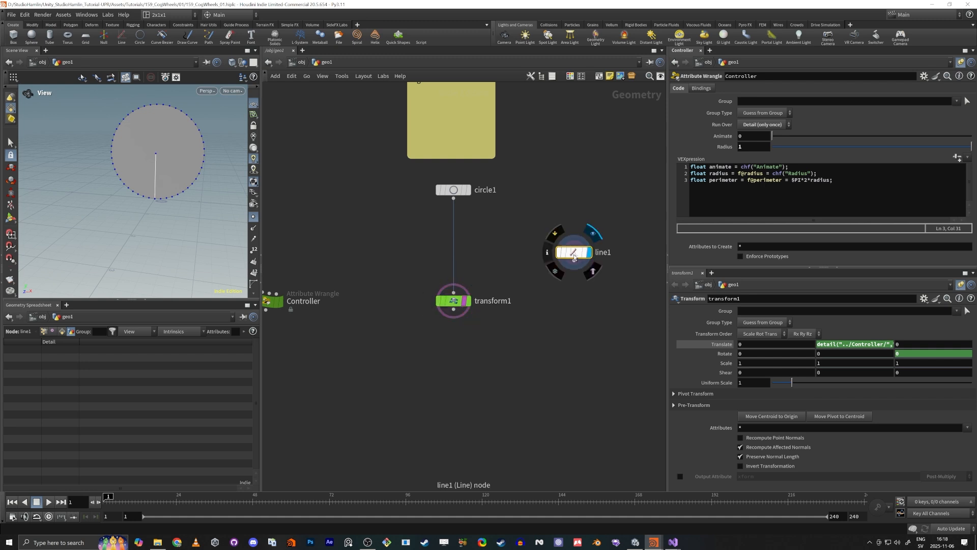
left_click_drag(211, 226, 196, 202)
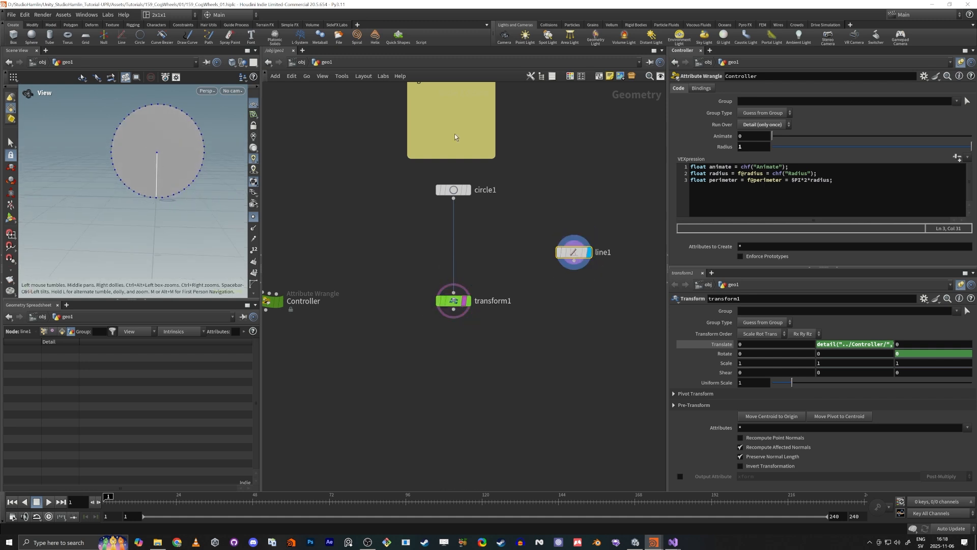
- Bring up line1's parameters and set its Direction to -1, 0, 0
left_click(961, 285)
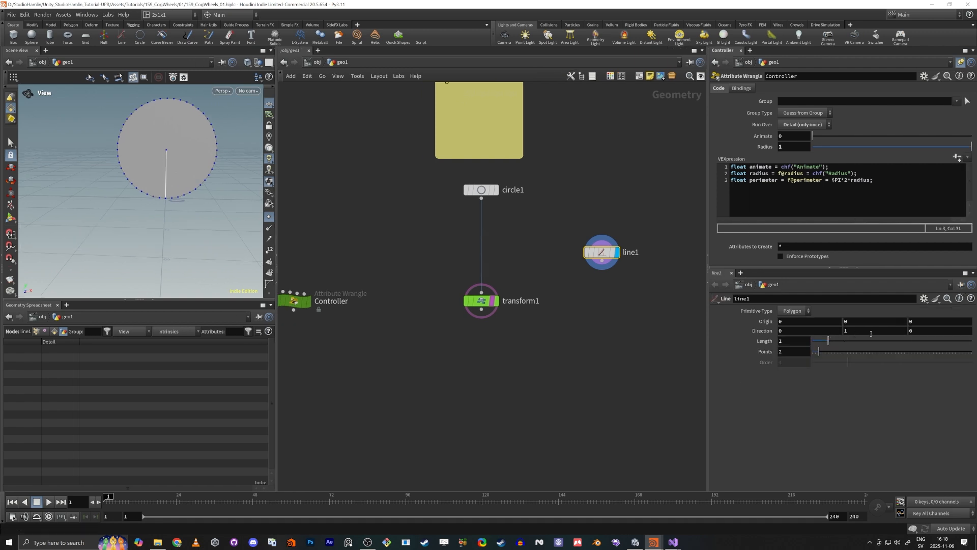
left_click(835, 331)
type("1")
key("Tab")
type("0")
key("Tab")
left_click(523, 421)
left_click_drag(787, 330, 679, 342)
type("-1")
key("Tab")
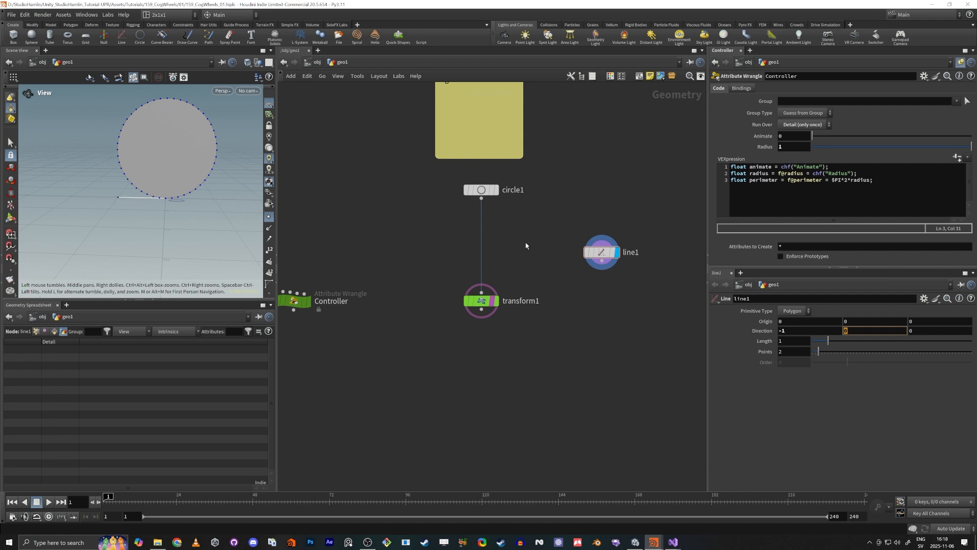
- Add a Transform node connected below line1, align it under the line, and display it
left_click(482, 300)
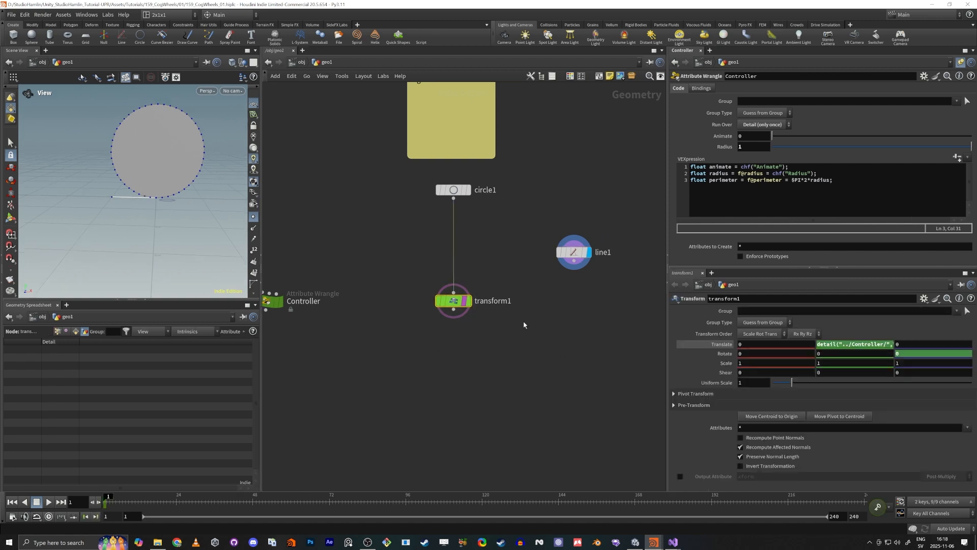
key("Tab")
type("tra")
key("Down")
key("Down")
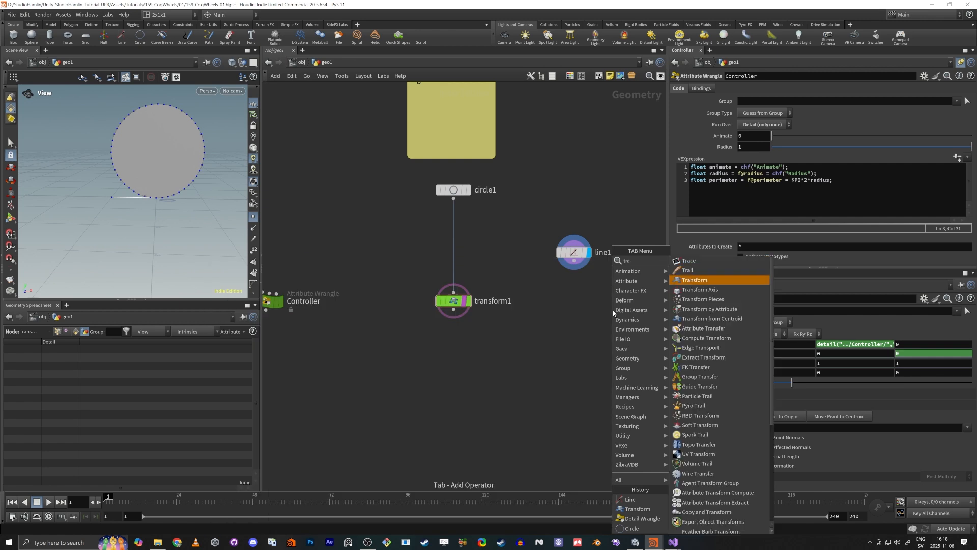
key("Return")
left_click(576, 285)
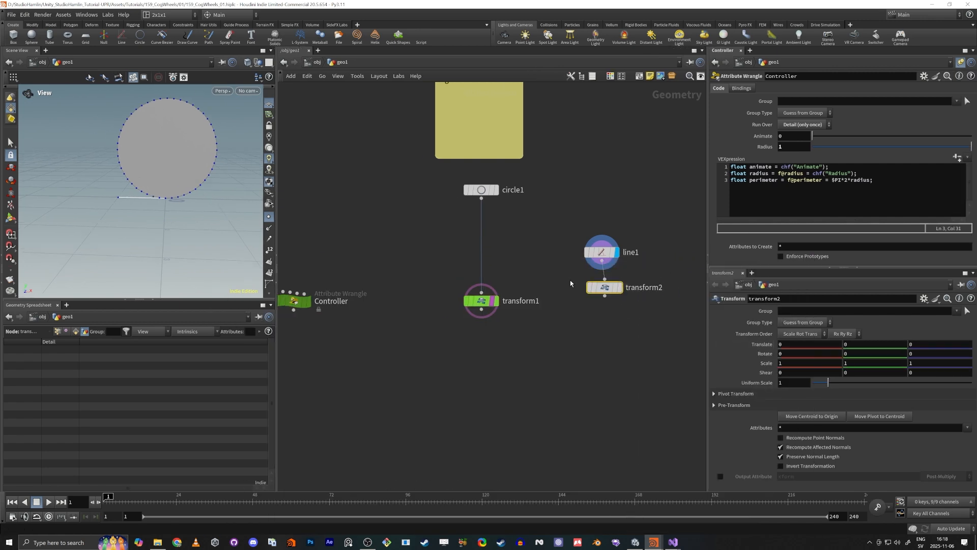
left_click_drag(604, 289, 602, 305)
mouse_move(605, 305)
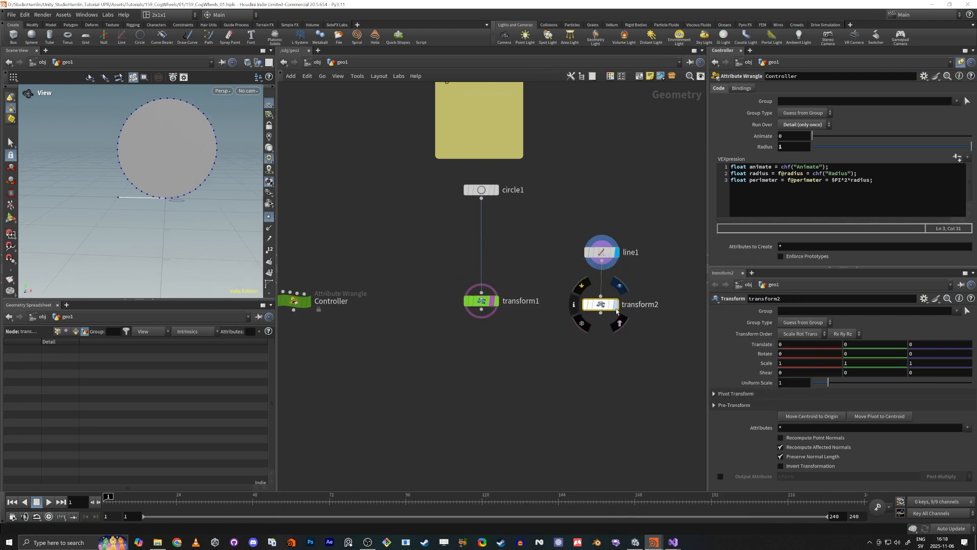
left_click(619, 285)
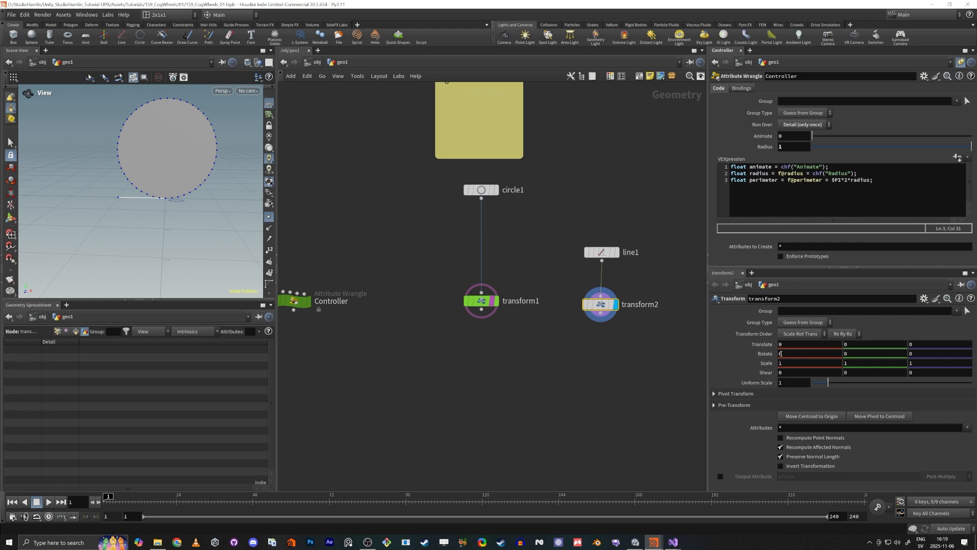
- Set transform2's X translation to detail("../Controller/","perimeter",0) and check the line's offset from the circle
middle_click_drag(790, 343, 800, 345)
key("ctrl+z")
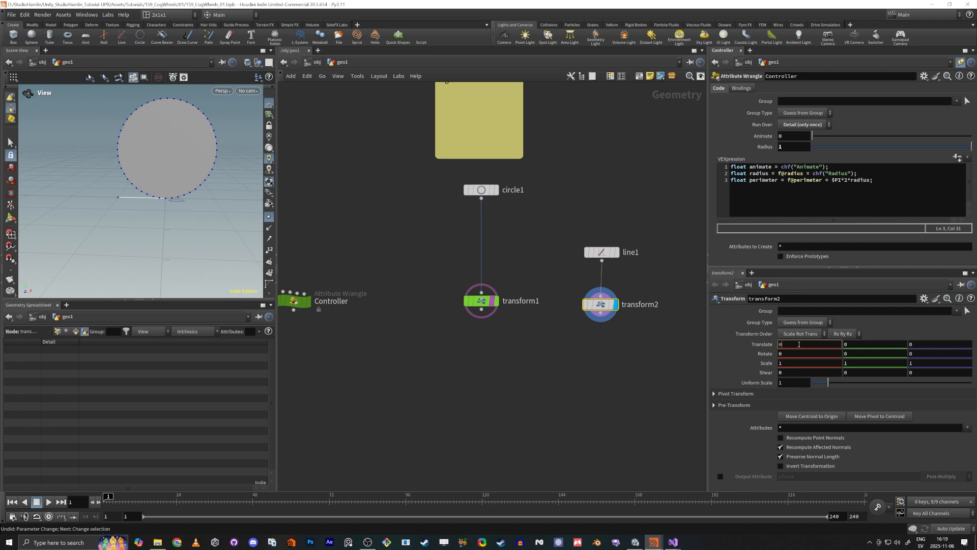
key("BackSpace")
type("detail(")
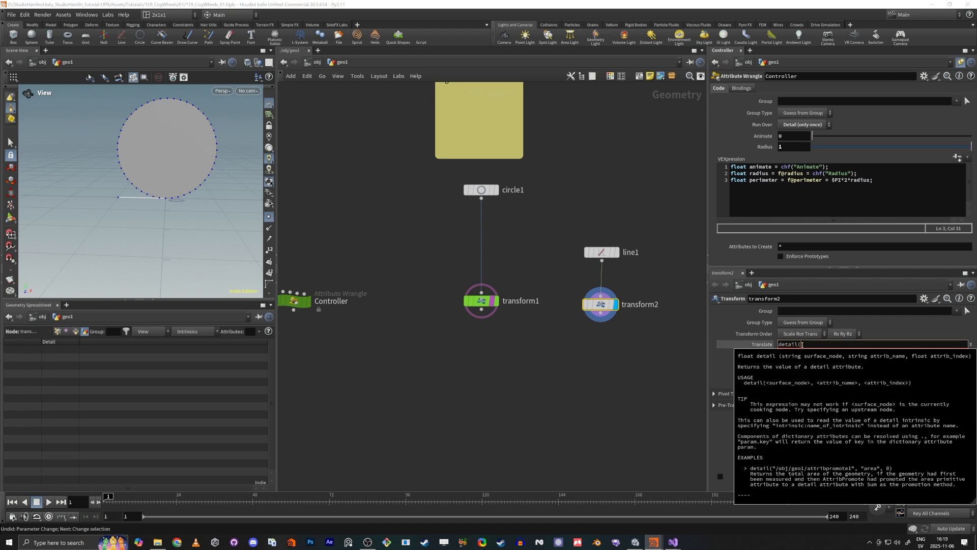
type("\"../")
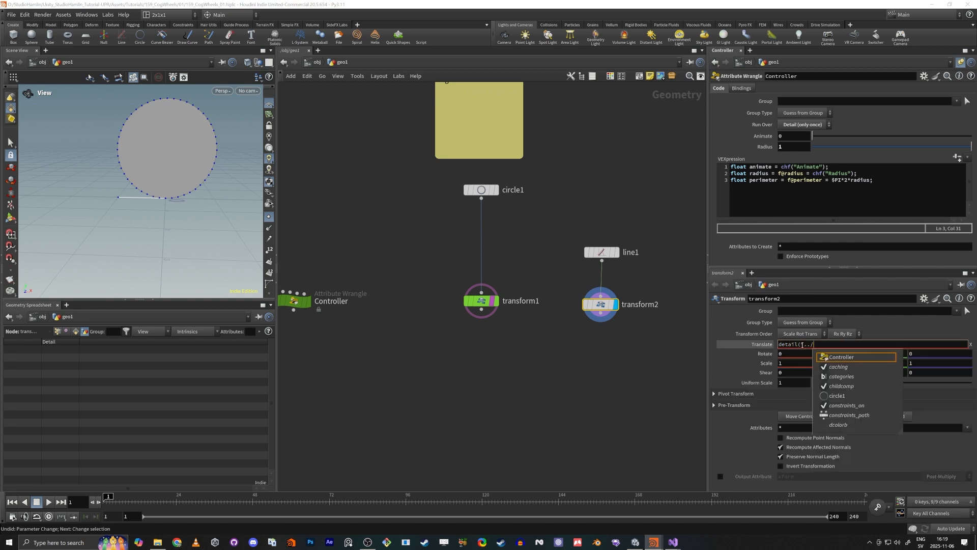
type("Controller/")
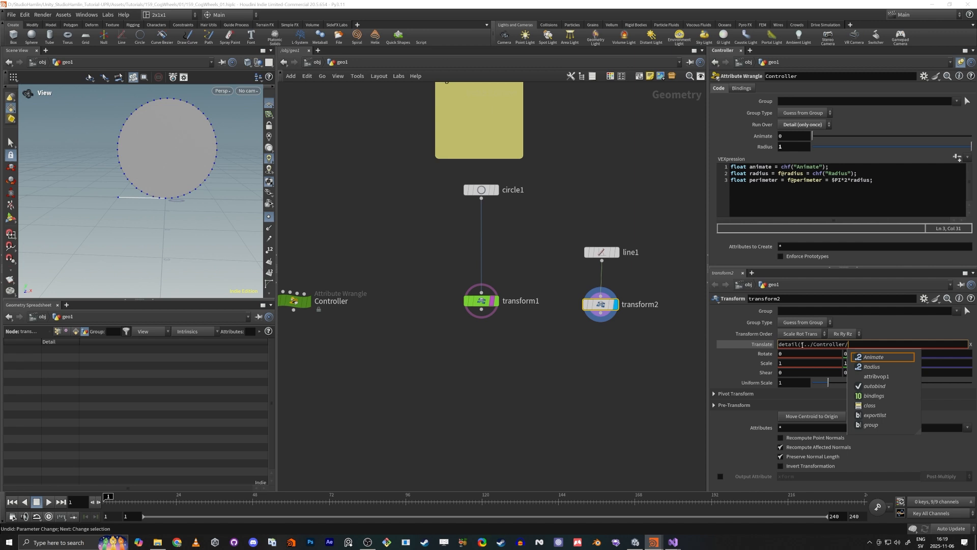
type("\",\"perimeter\",09")
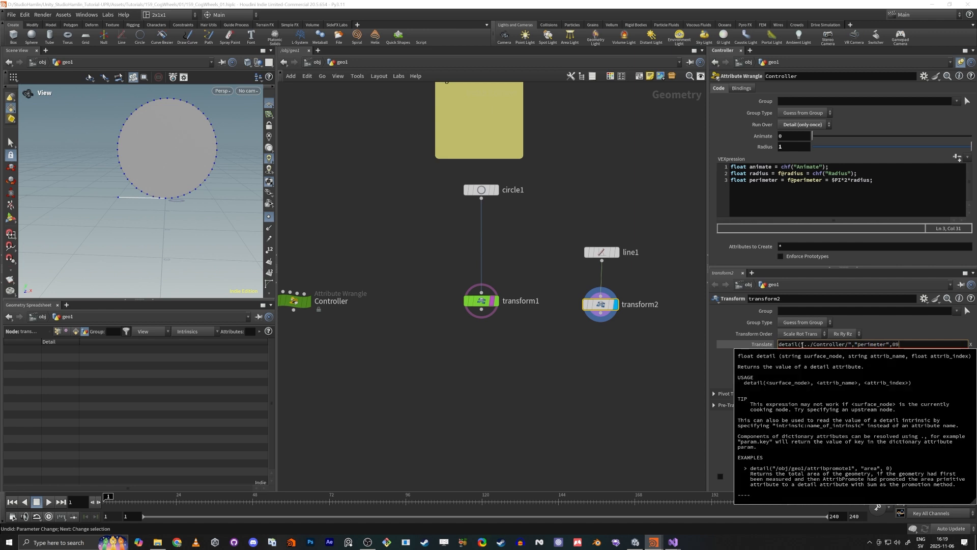
type(")")
key("Return")
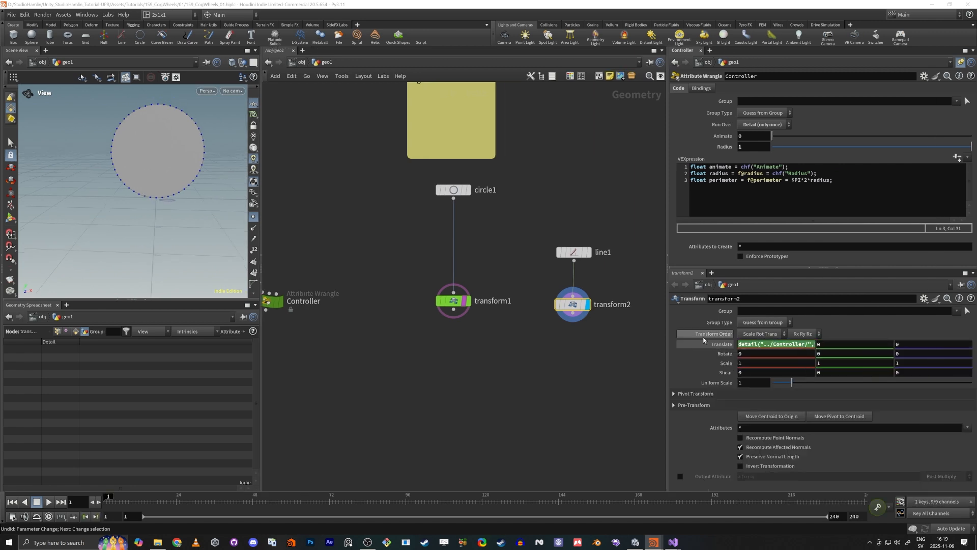
left_click(726, 345)
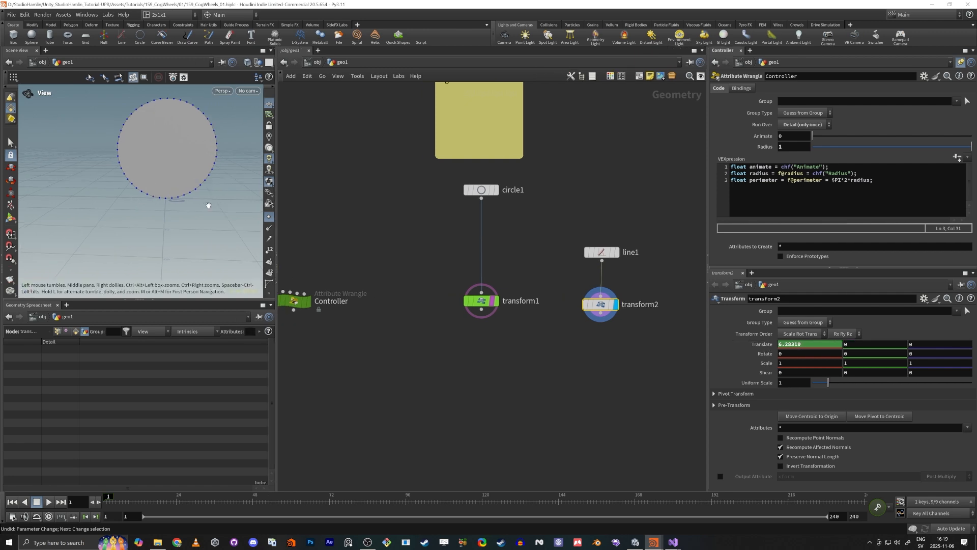
scroll(196, 209, "down", 3)
scroll(158, 213, "down", 3)
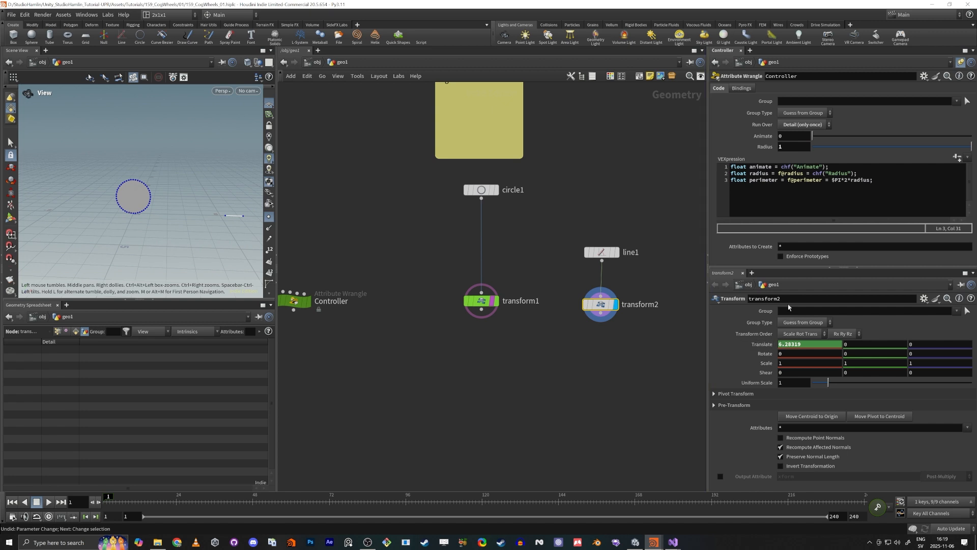
- Multiply transform2's X translation expression by a relative reference to Controller's Animate, ch("../Controller/Animate")
left_click(765, 346)
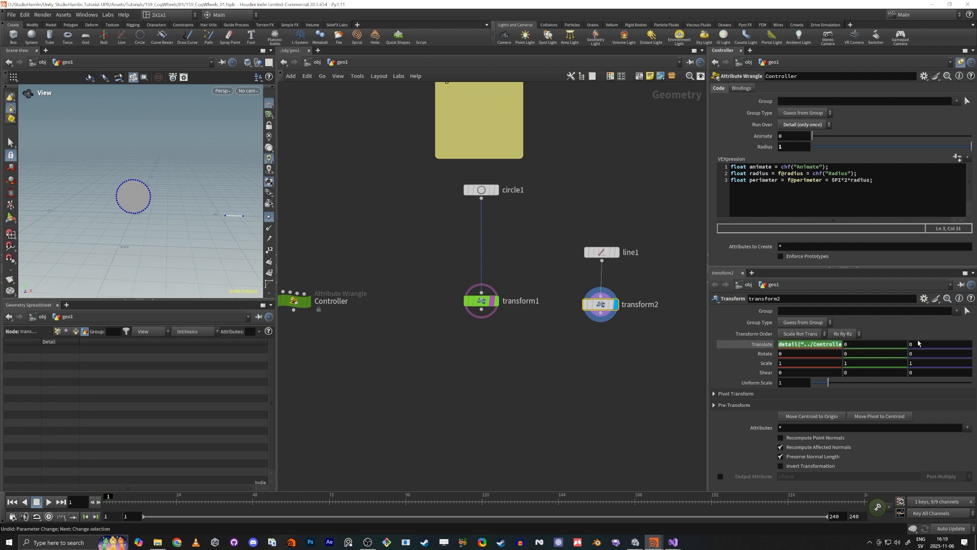
left_click(762, 345)
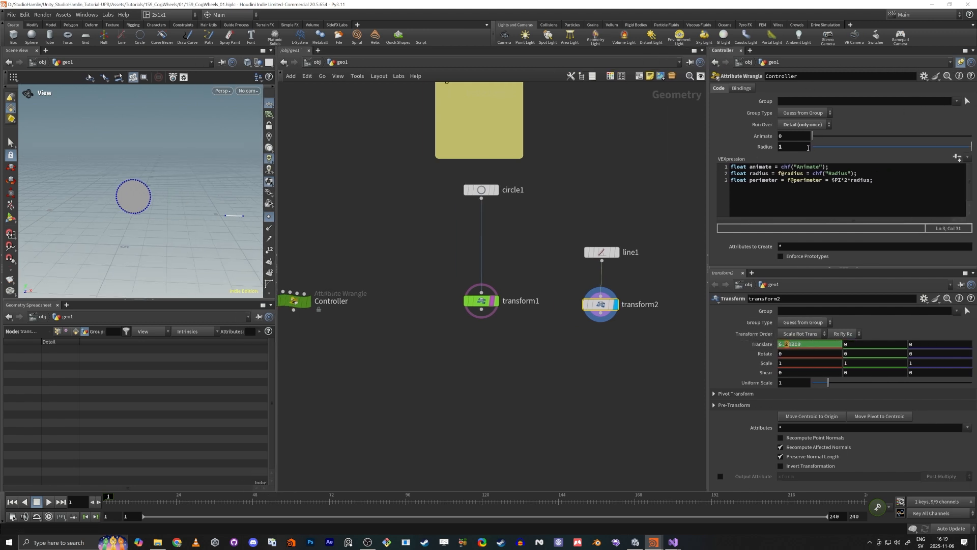
right_click(789, 136)
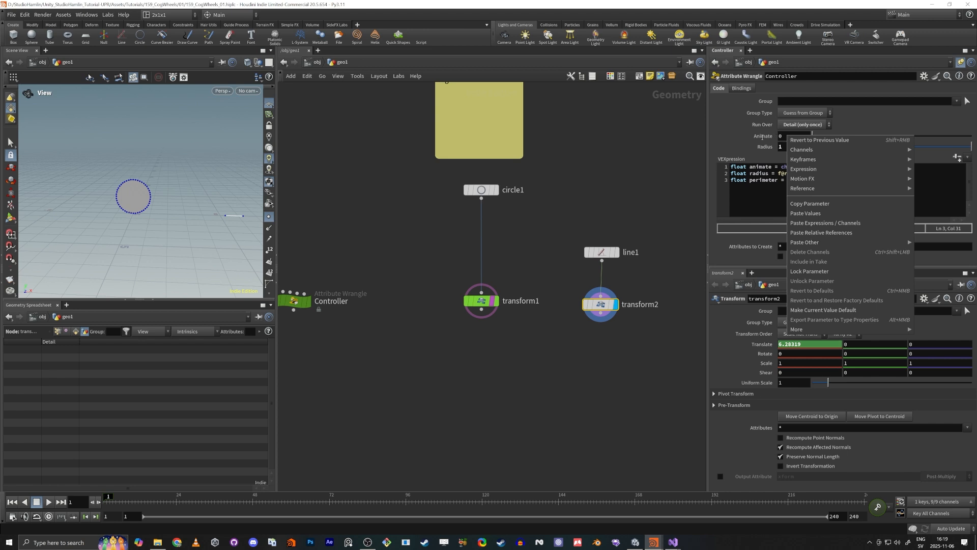
left_click(810, 203)
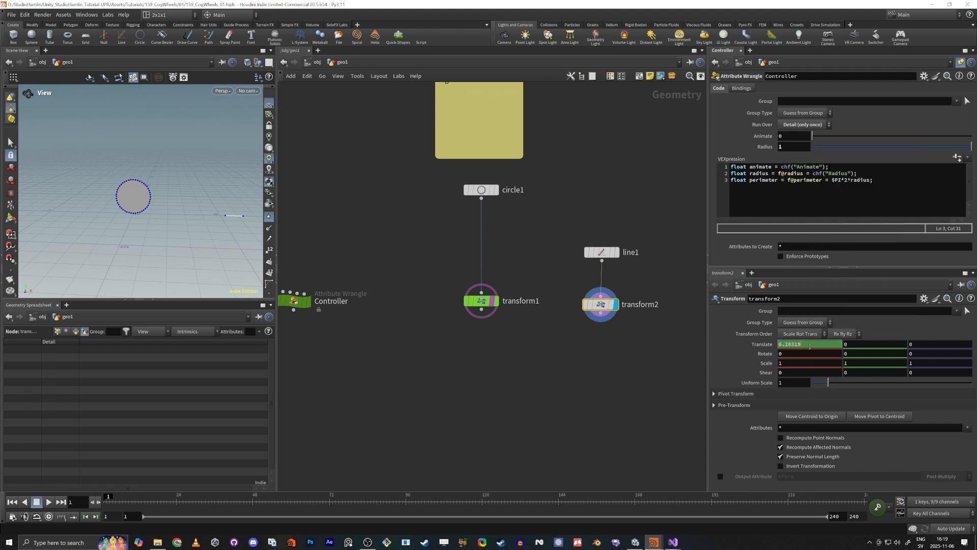
left_click(759, 344)
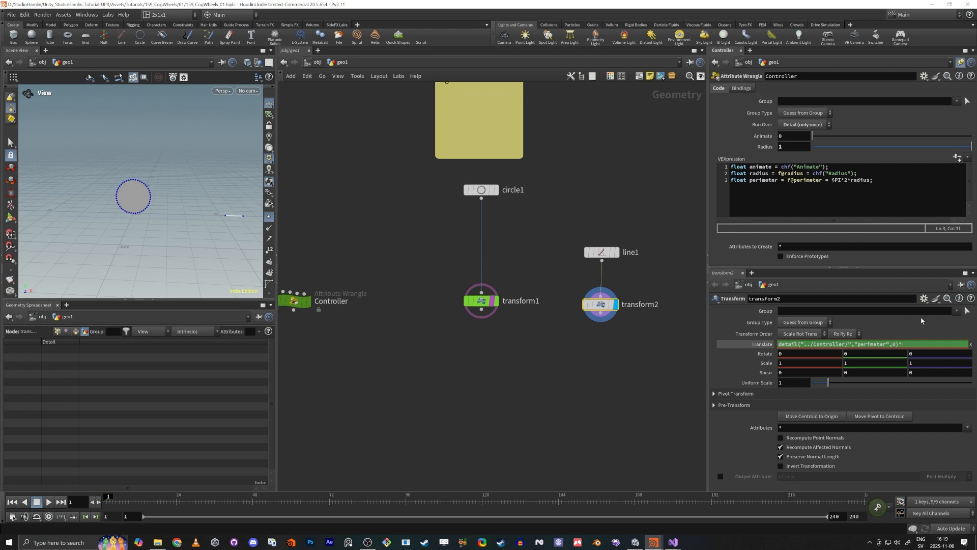
type("*")
type("159_CogWheels")
key("BackSpace")
key("BackSpace")
key("BackSpace")
key("BackSpace")
key("BackSpace")
key("BackSpace")
key("BackSpace")
key("BackSpace")
key("BackSpace")
key("BackSpace")
key("BackSpace")
right_click(930, 347)
mouse_move(824, 445)
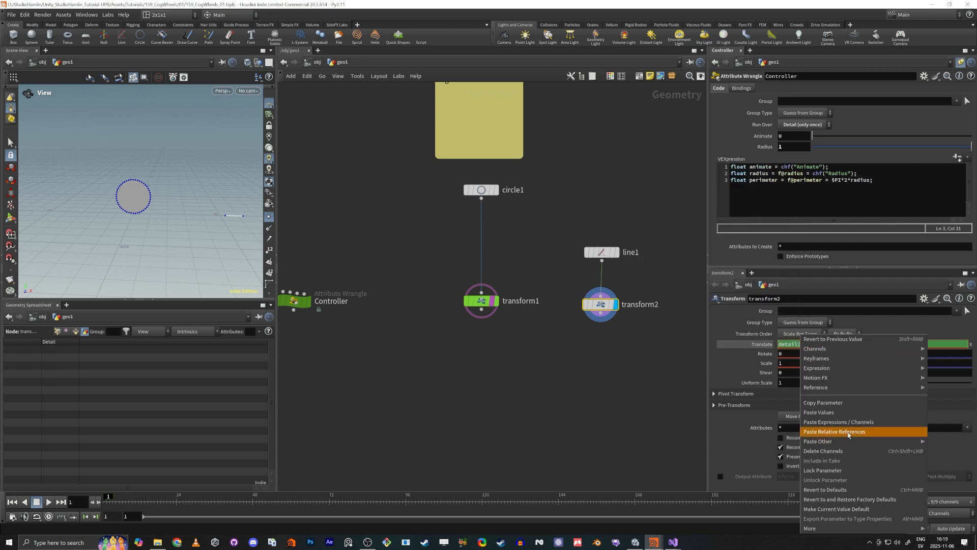
left_click(837, 432)
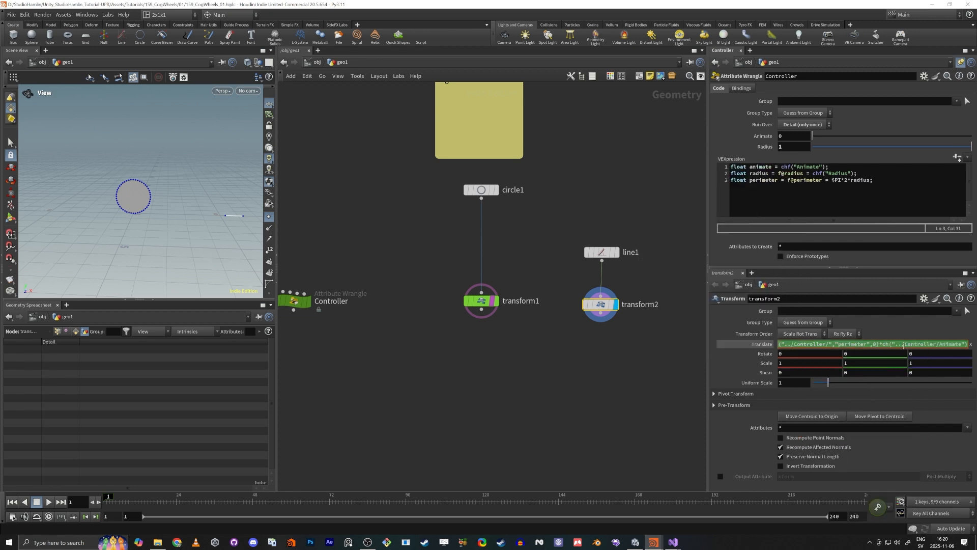
key("Return")
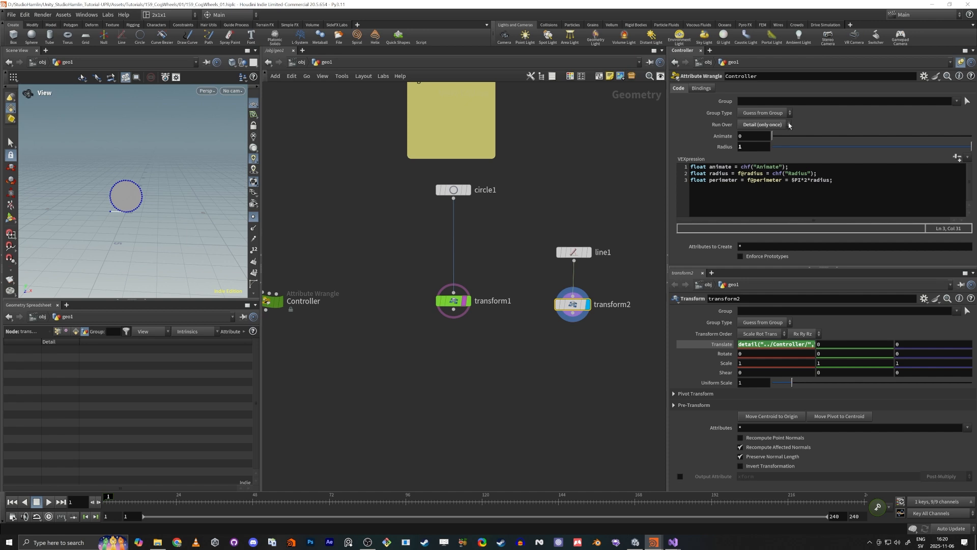
- Open transform2's X translation expression in a widened expression editor and review its perimeter and Animate parts
mouse_move(772, 137)
left_mouse_down()
mouse_move(885, 138)
mouse_move(773, 138)
left_mouse_up()
left_click(772, 346)
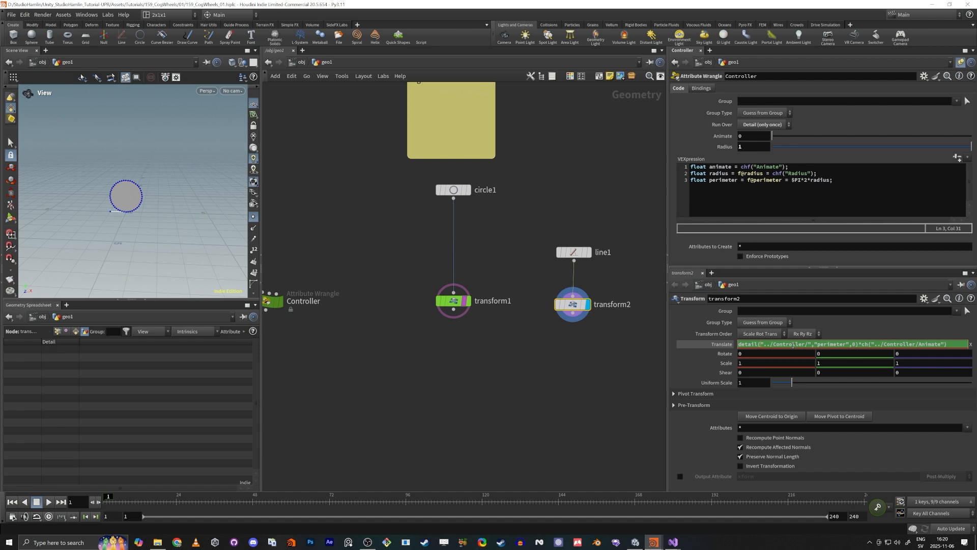
key("alt+e")
left_click_drag(802, 262, 445, 172)
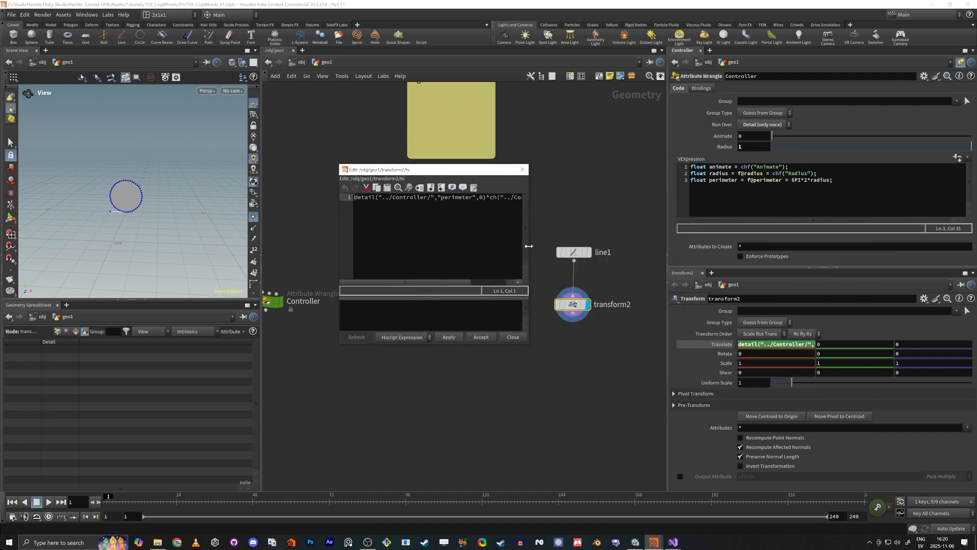
left_click_drag(529, 247, 822, 246)
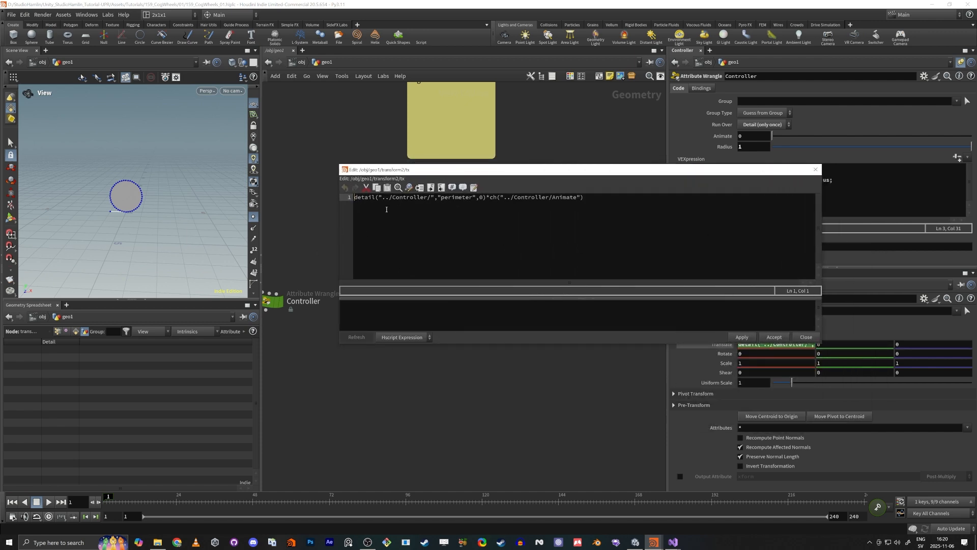
left_click_drag(486, 198, 289, 200)
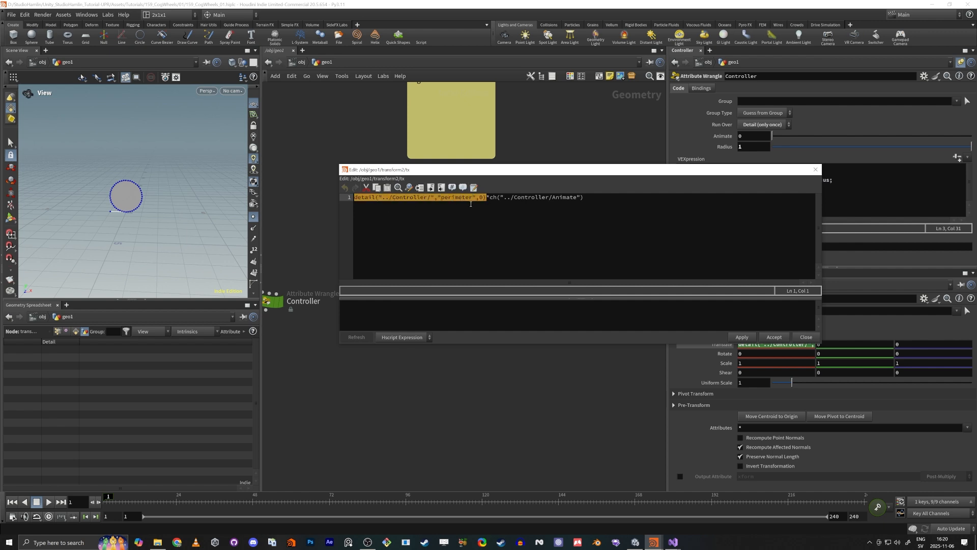
left_click_drag(490, 198, 617, 199)
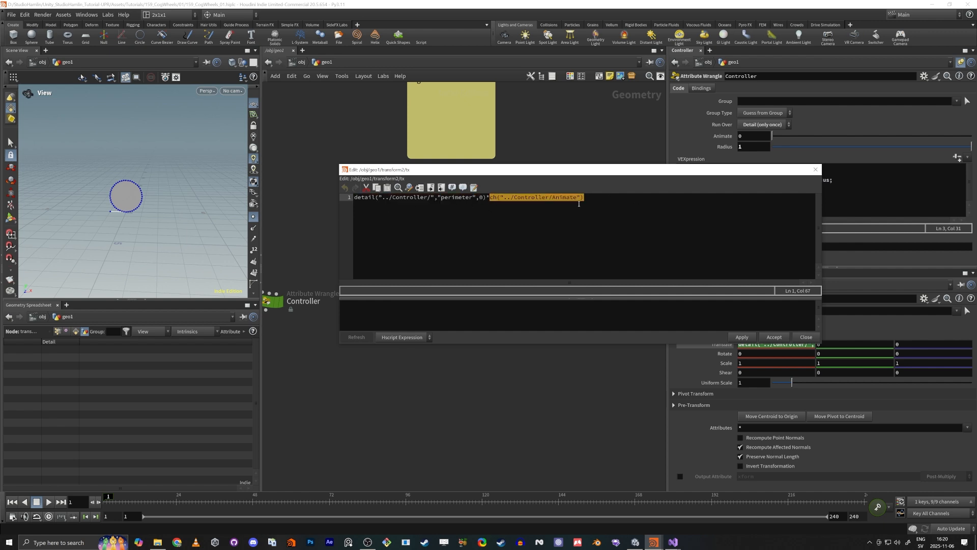
left_click(817, 169)
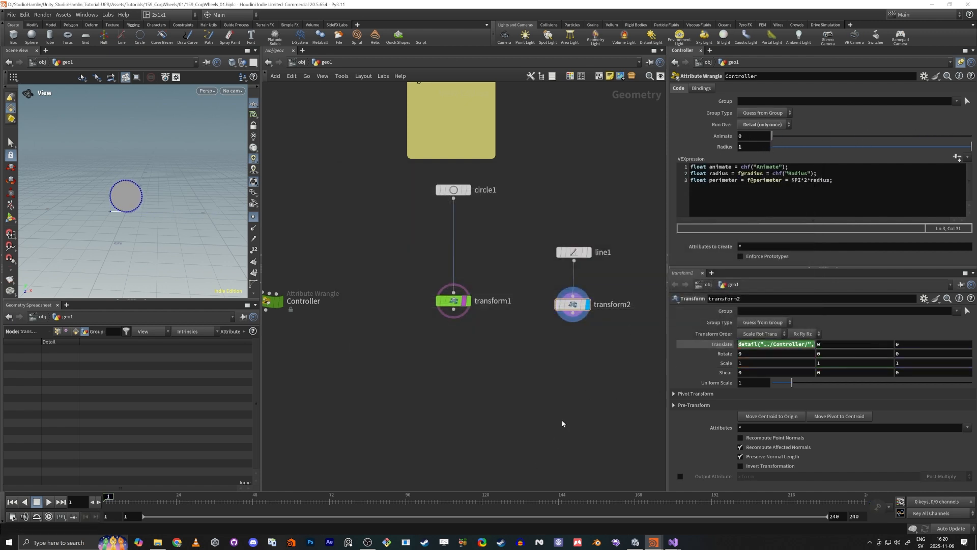
- Link line1's Length to Controller's Animate with a relative reference
left_click(574, 252)
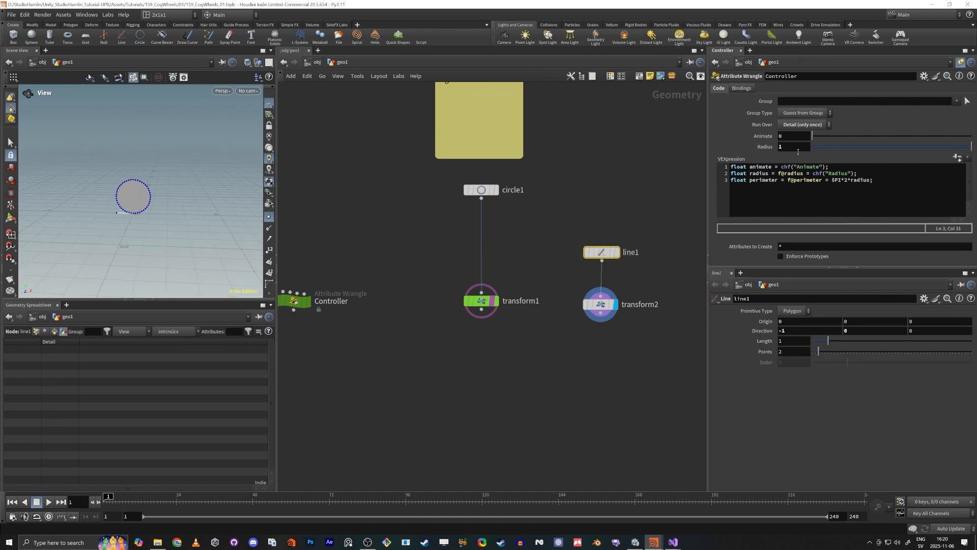
right_click(794, 136)
left_click(808, 203)
right_click(786, 341)
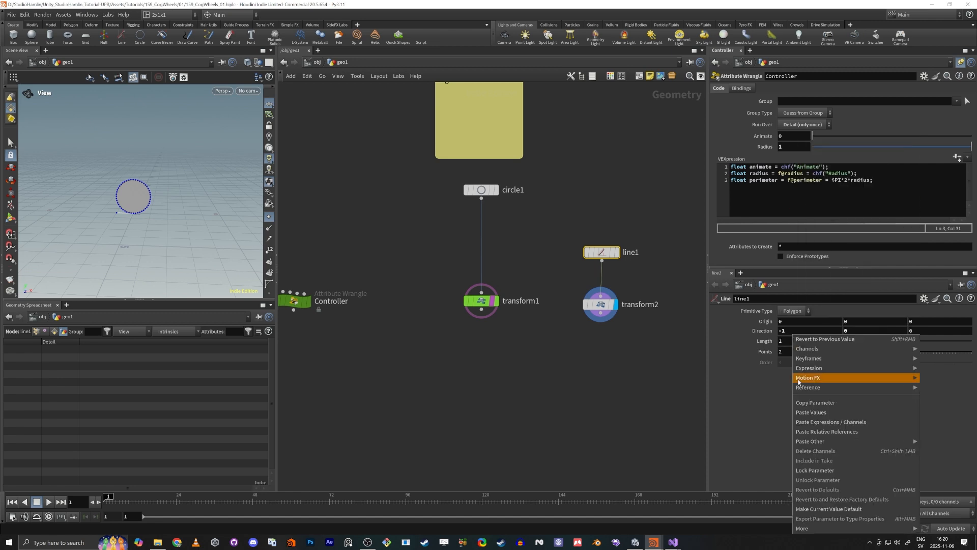
left_click(823, 434)
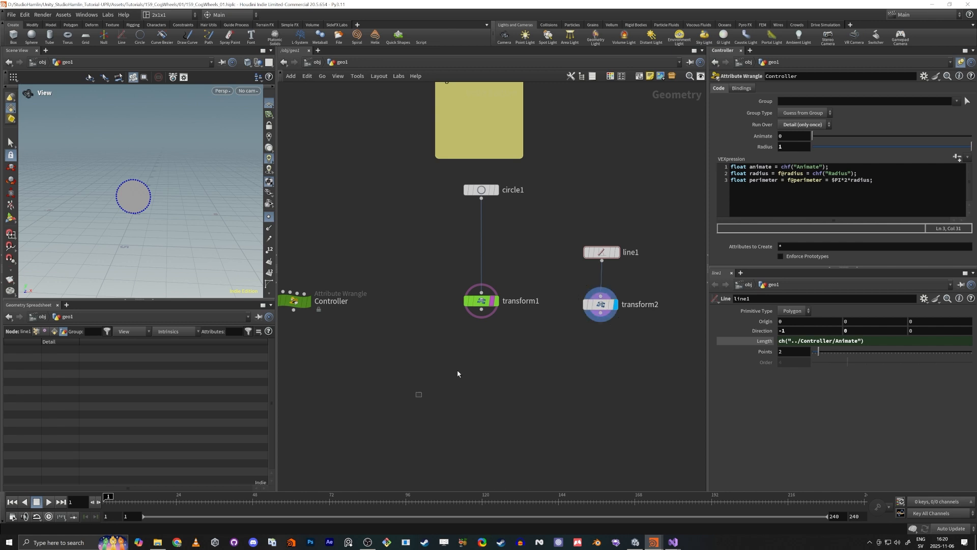
- Combine transform1 and transform2 in a displayed Merge node, and color the transform2 node green
left_click_drag(415, 397, 671, 281)
left_click_drag(573, 313, 494, 430, "alt")
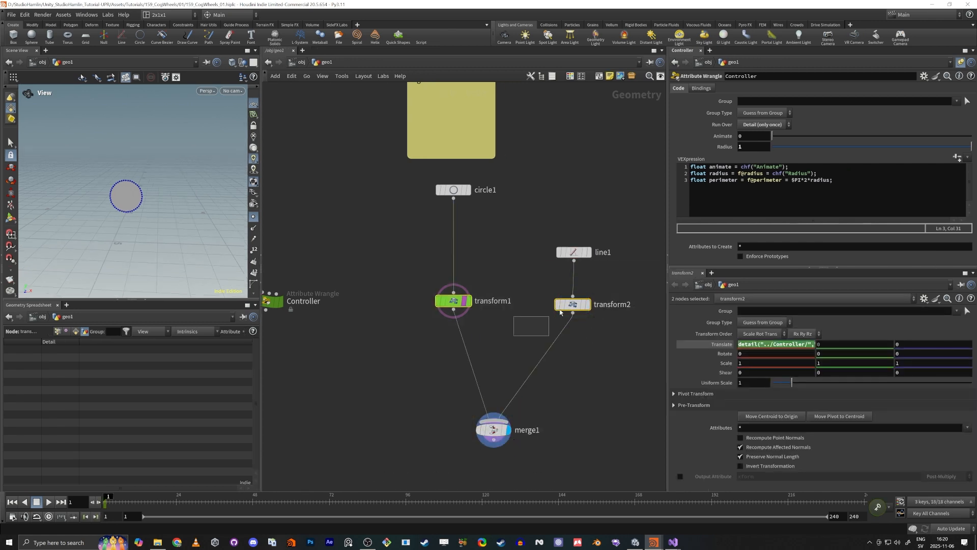
left_click(574, 305)
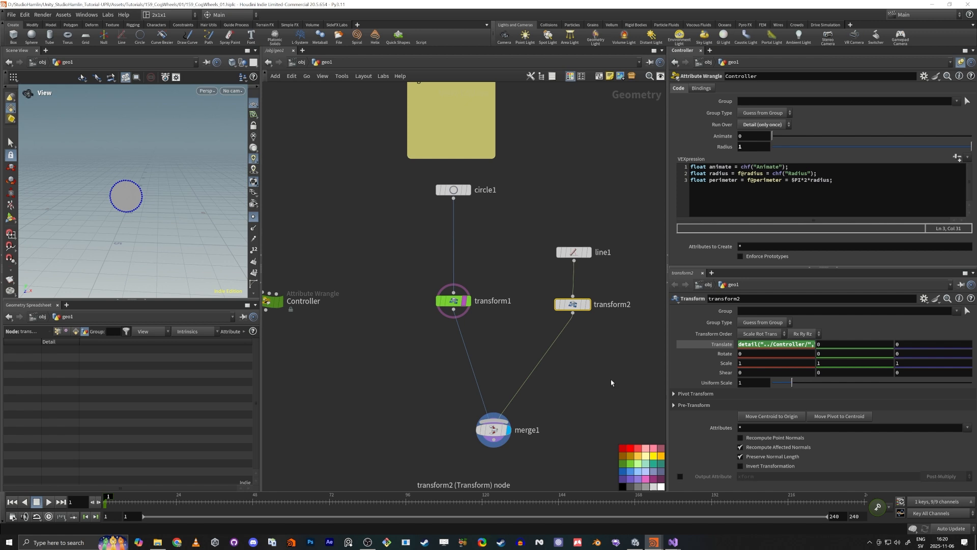
left_click(631, 464)
left_click(623, 464)
left_click(631, 465)
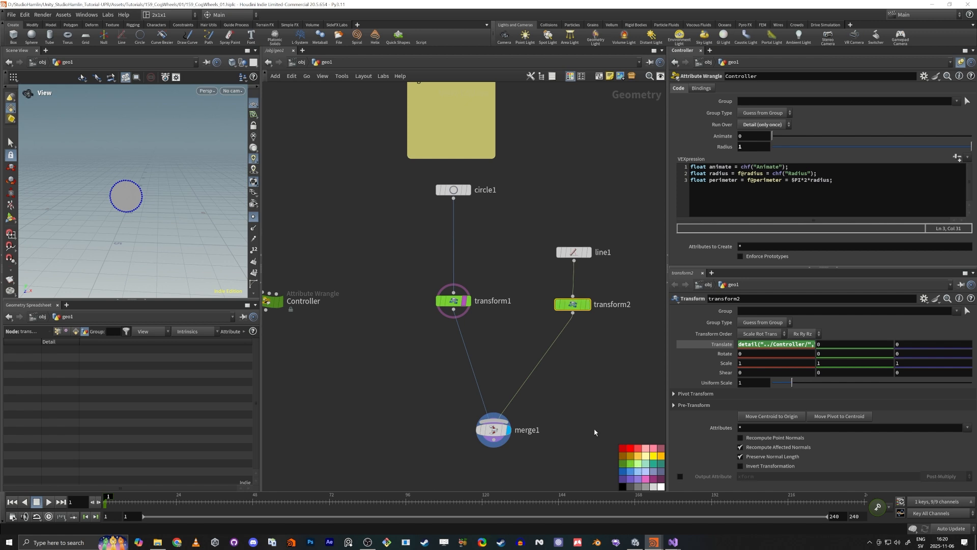
left_click(556, 389)
- Toggle transform2's X translation between value and expression, delete that expression, and undo the deletion
left_click(721, 346)
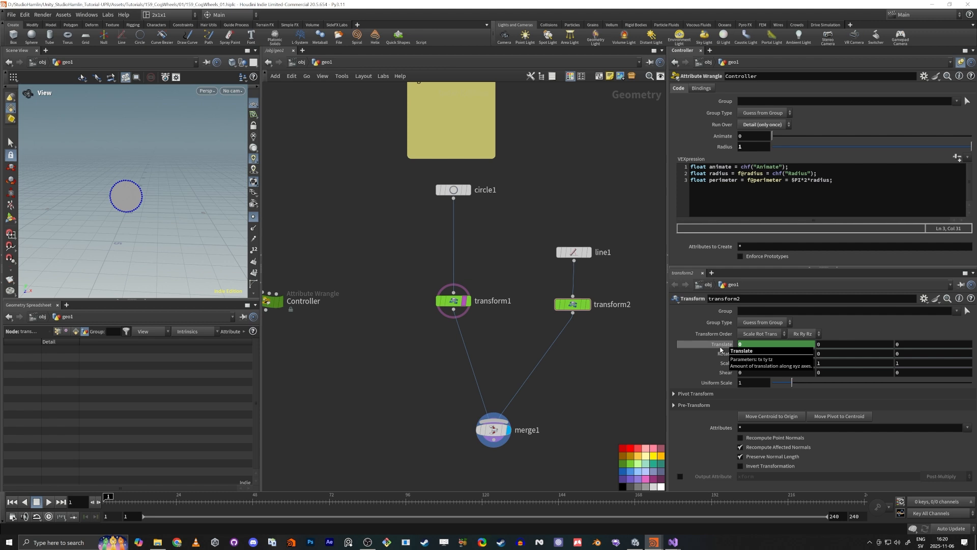
left_click(721, 348)
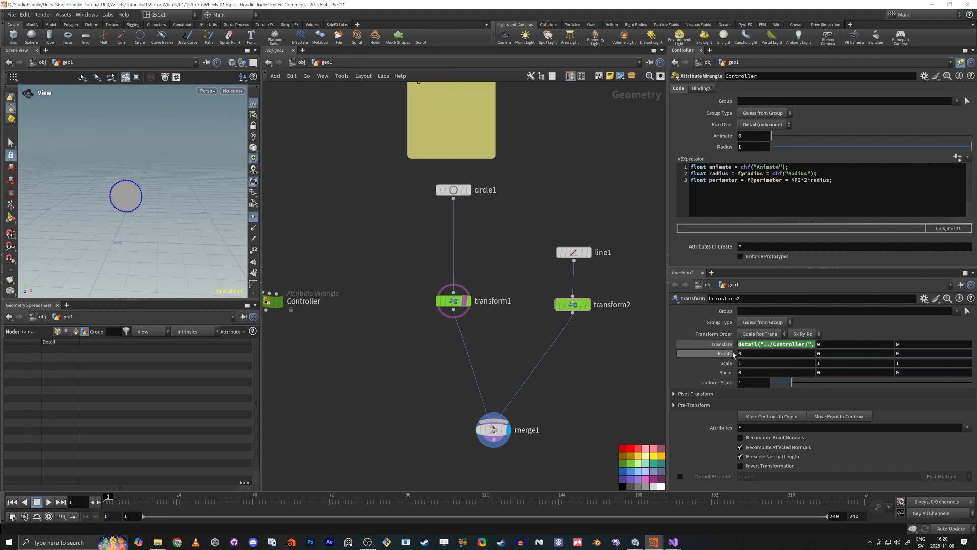
left_click(748, 345)
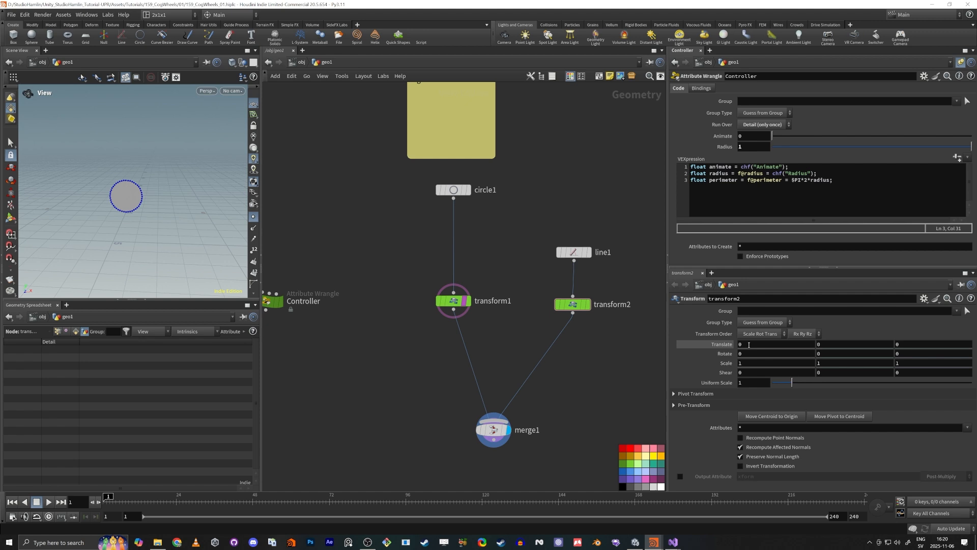
key("ctrl+z")
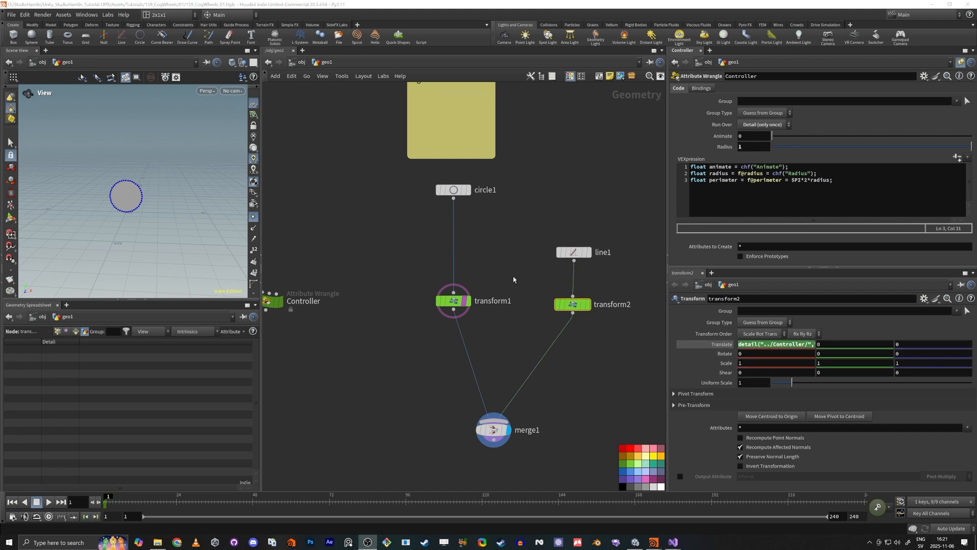
- Remove the Animate reference from line1's Length and lengthen the line to about 4.4
left_click_drag(516, 279, 620, 209)
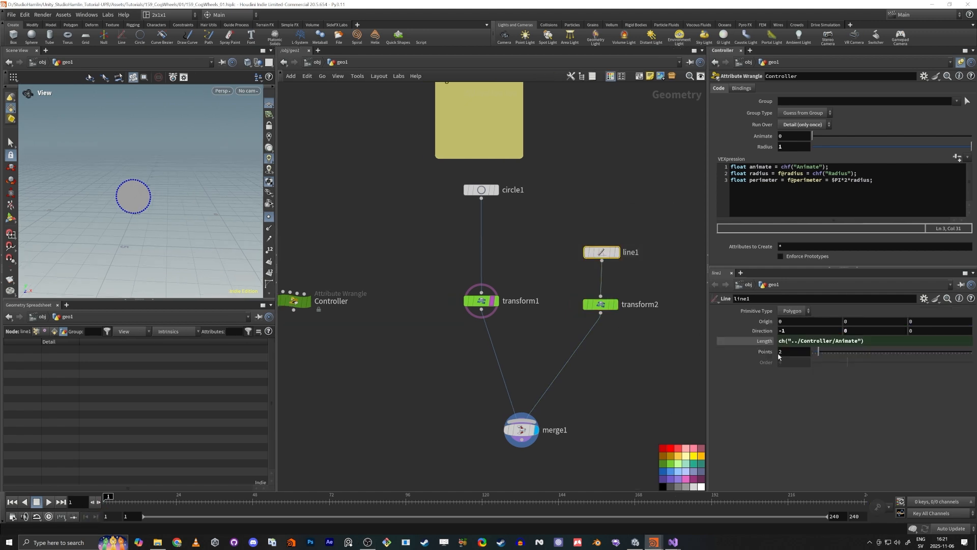
left_click(763, 345)
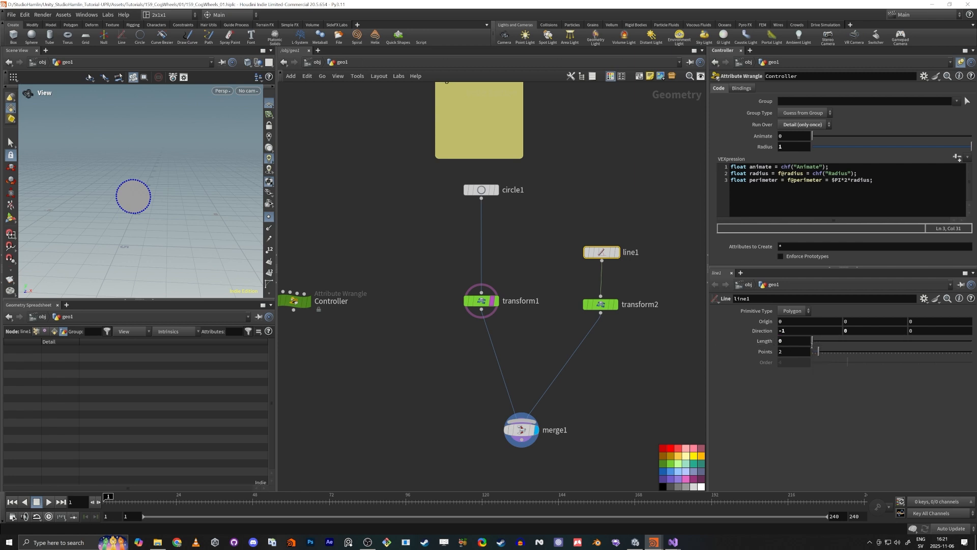
mouse_move(813, 341)
left_mouse_down()
mouse_move(891, 341)
mouse_move(882, 341)
left_mouse_up()
- Set line1's Length to the expression detail("../Controller/","perimeter",0) and show its evaluated value
left_click(795, 341)
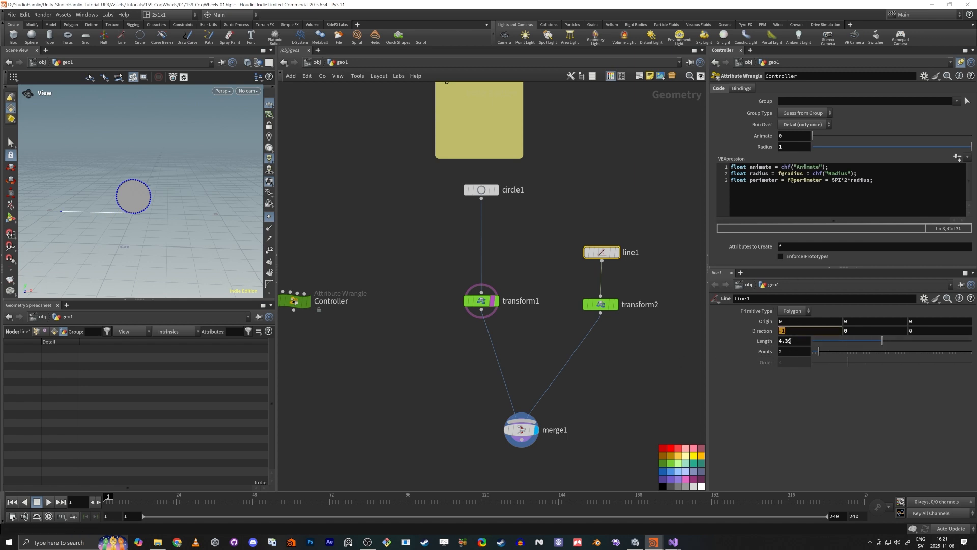
type("deta")
key("Down")
key("Return")
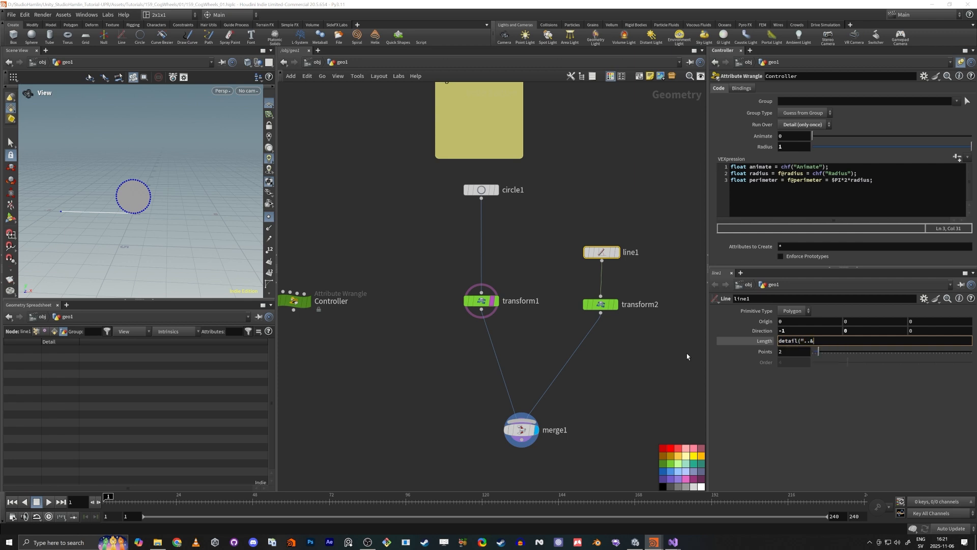
type("(\"../")
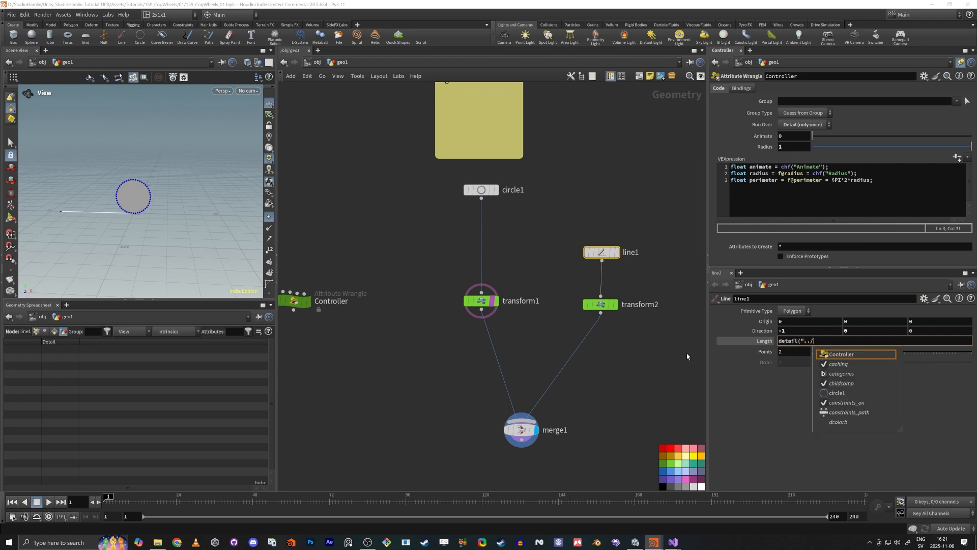
key("Return")
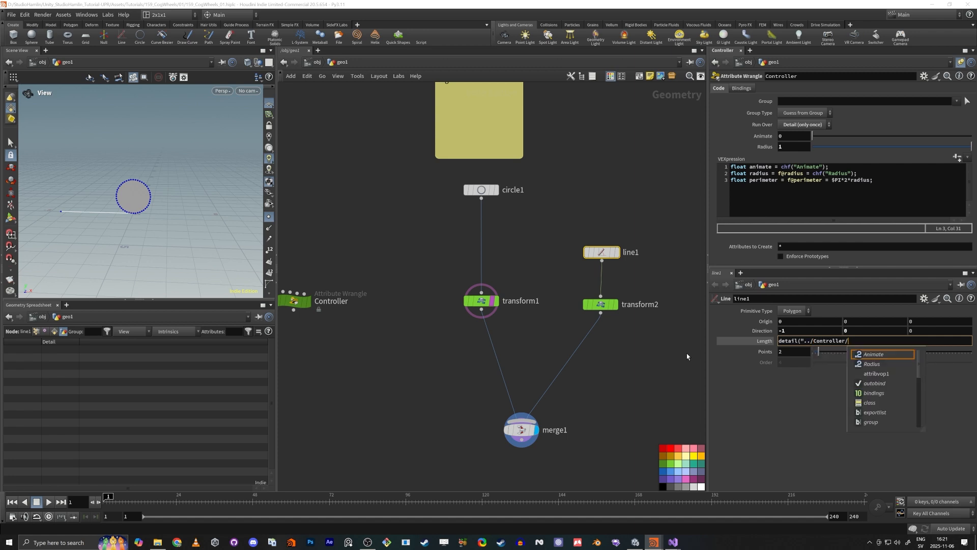
type("\",\"per")
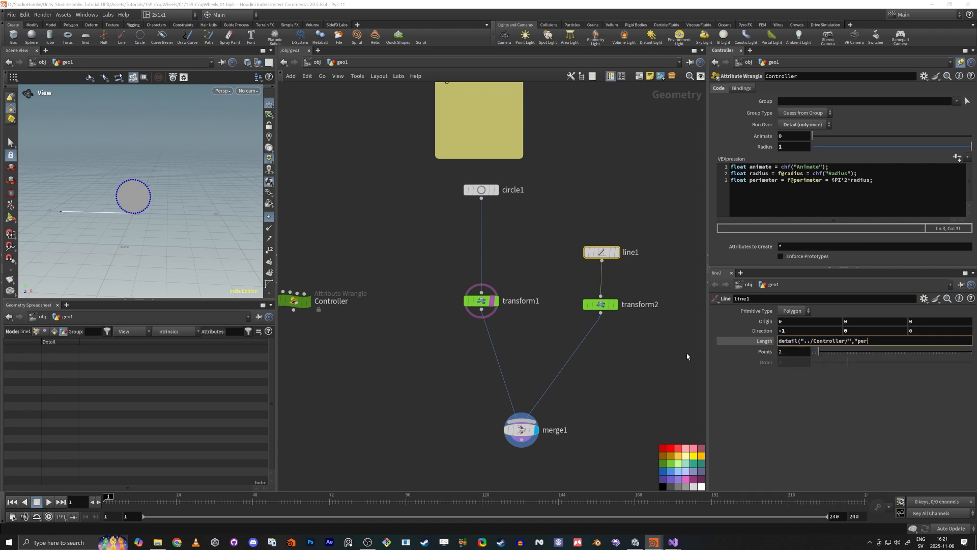
type("imeter\",0)")
key("Return")
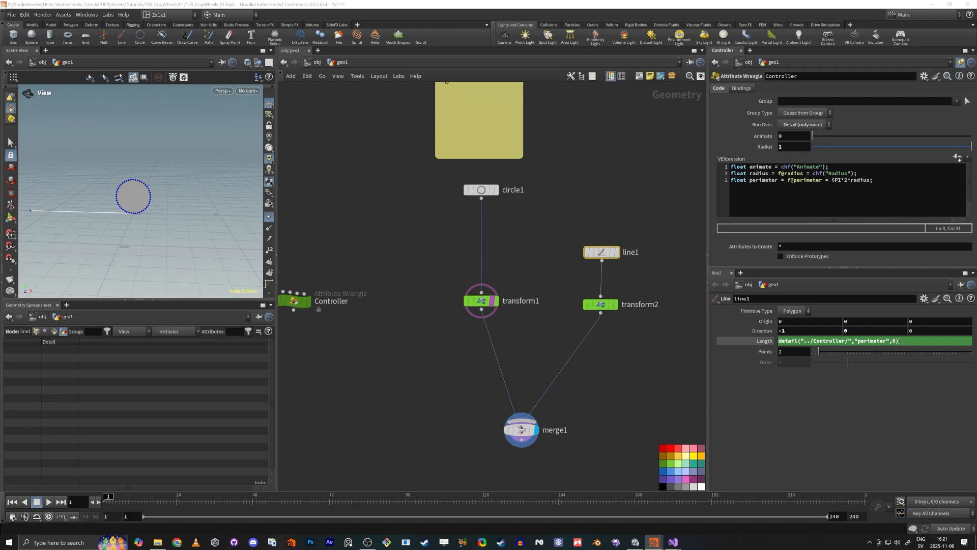
left_click(767, 341)
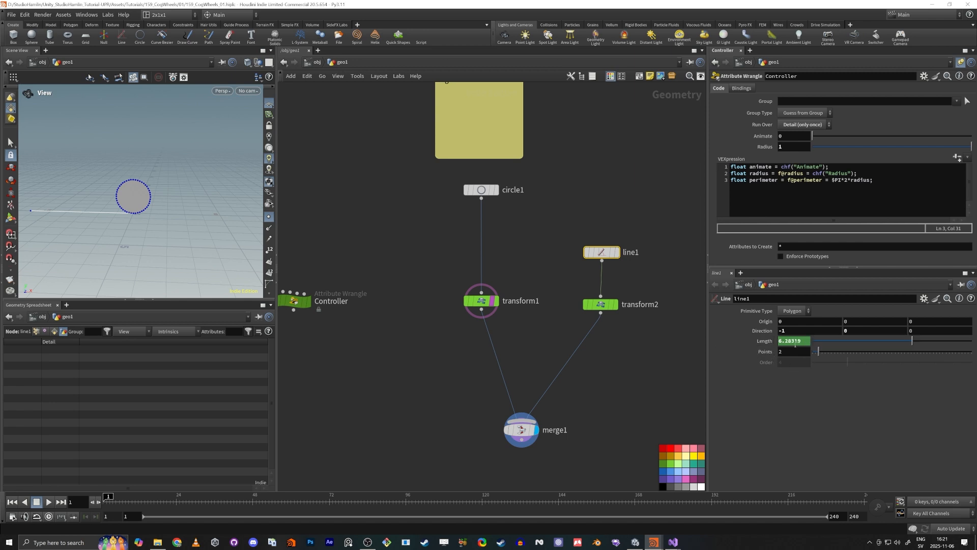
- Move circle1 closer above transform1, and test the rolling by sweeping Controller's Animate from 0 to about 0.18 and back
middle_click_drag(457, 424, 505, 395)
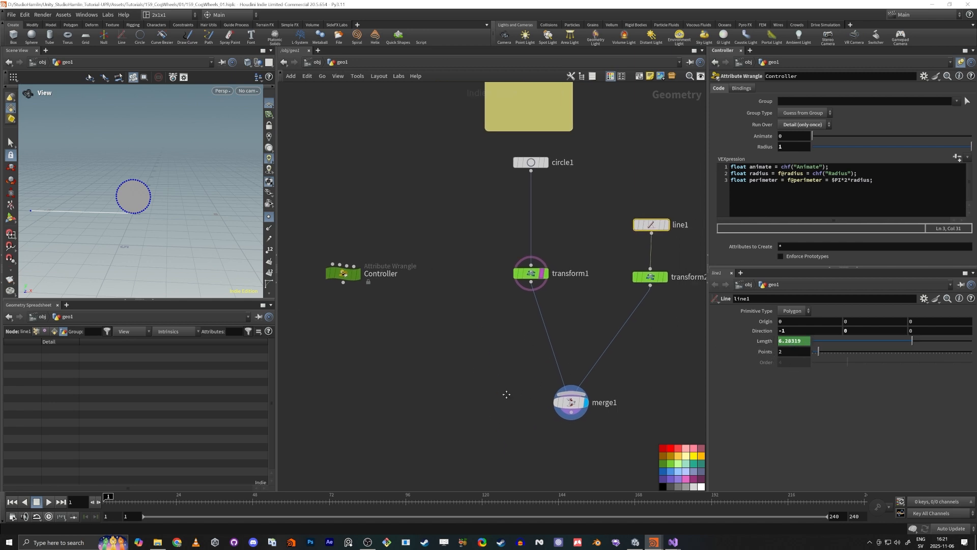
left_click_drag(529, 170, 532, 233)
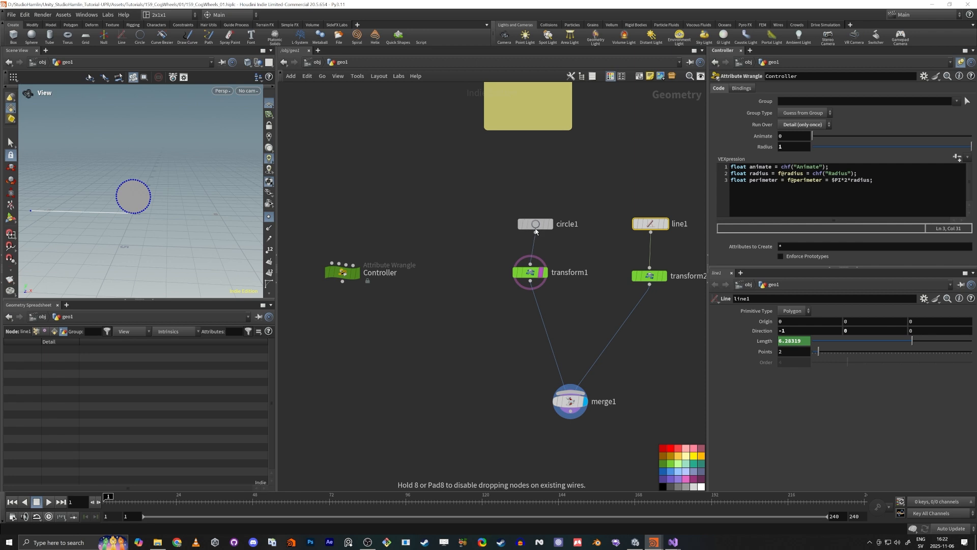
left_click(342, 273)
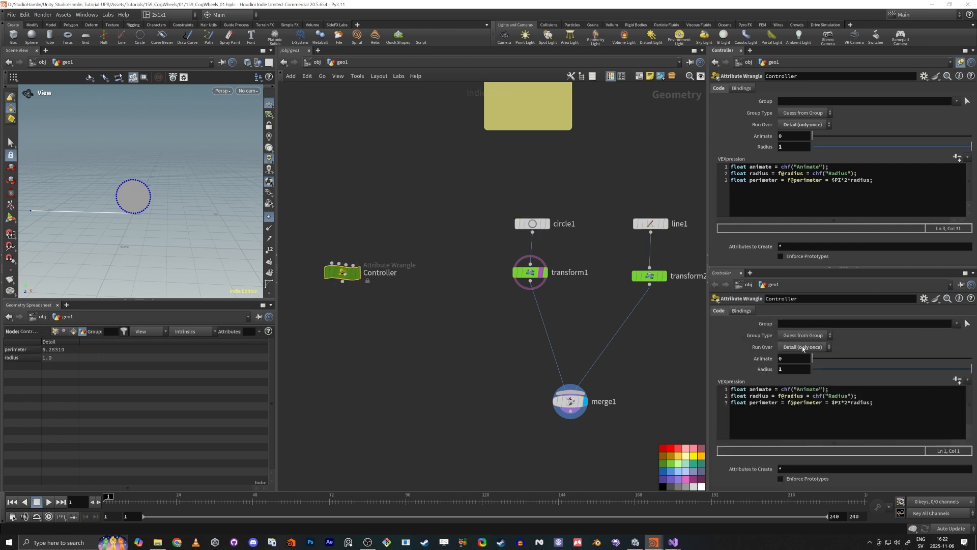
left_click_drag(813, 359, 841, 360)
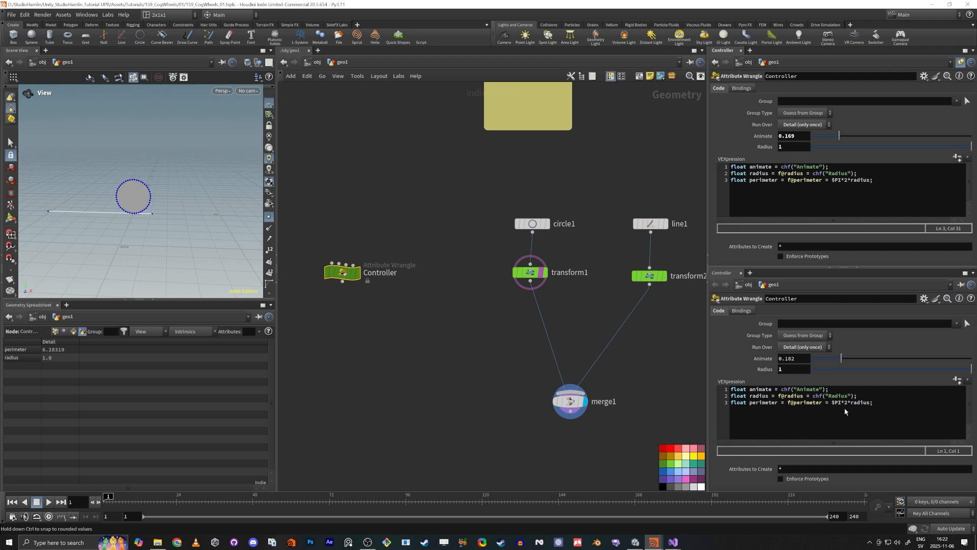
left_click_drag(845, 411, 809, 387)
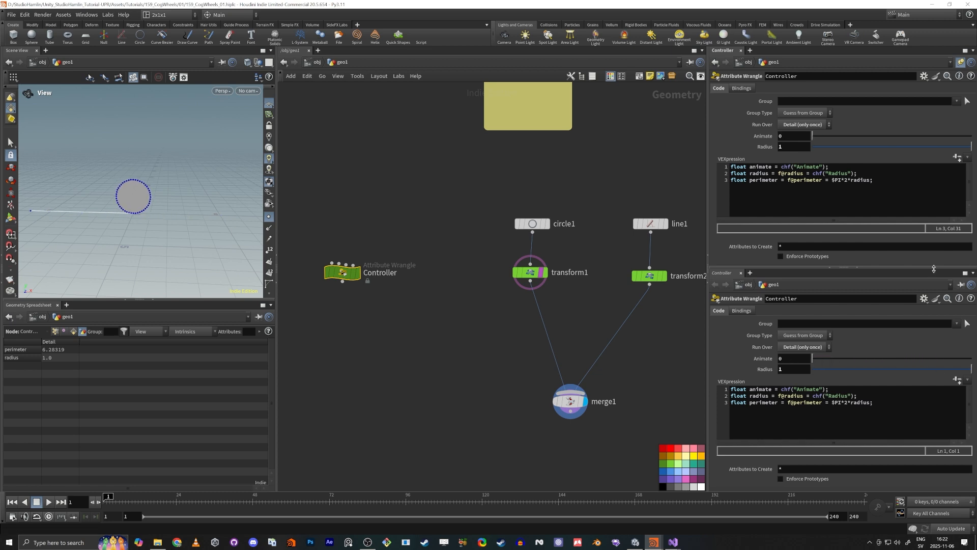
- Close the duplicate Controller parameter pane and scrub the timeline to check the setup over the early frames
left_click(741, 273)
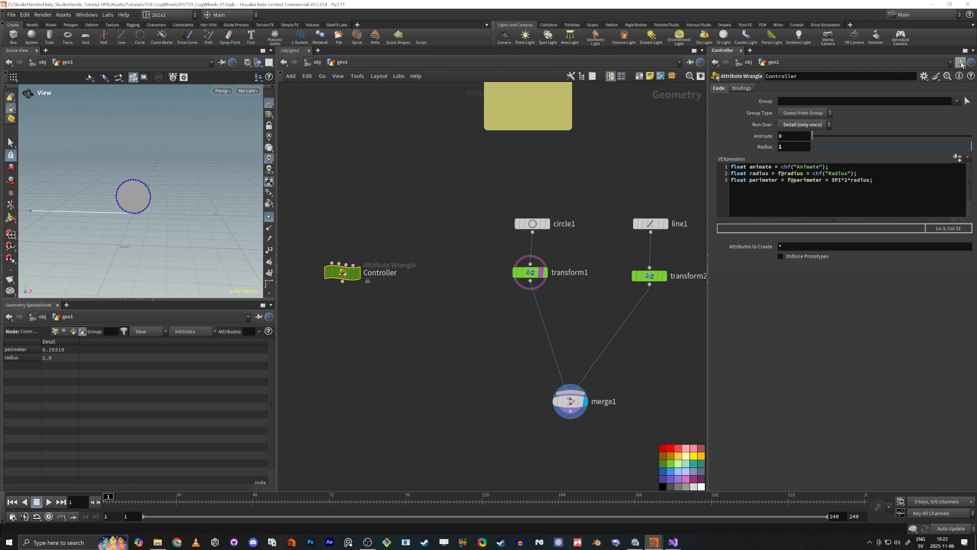
middle_click_drag(616, 341, 634, 326)
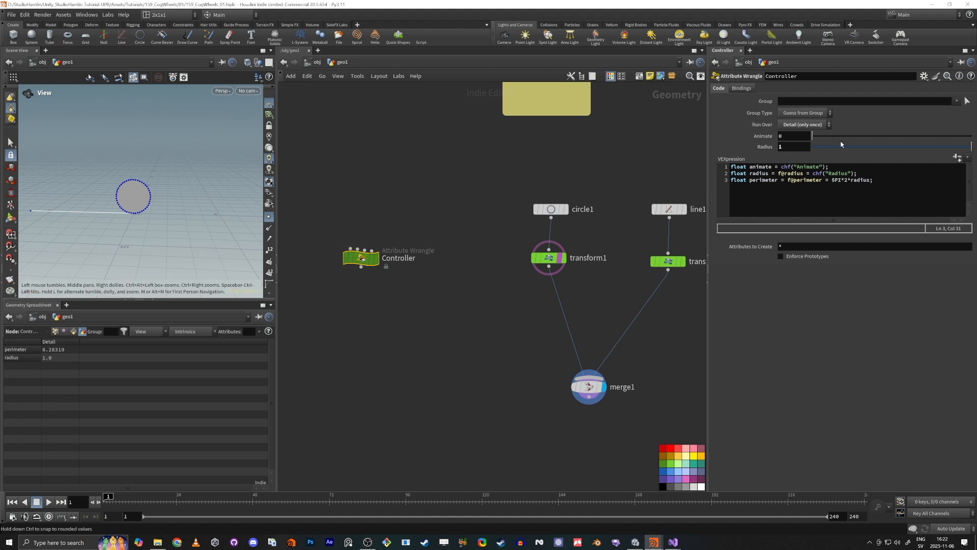
left_click_drag(818, 136, 1, 526)
left_click(48, 503)
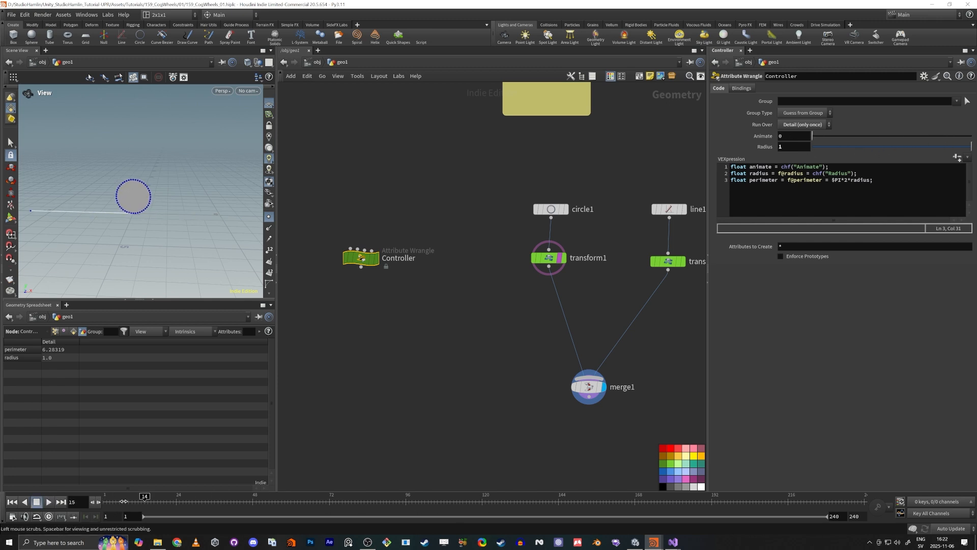
left_click(165, 497)
left_click_drag(168, 497, 113, 497)
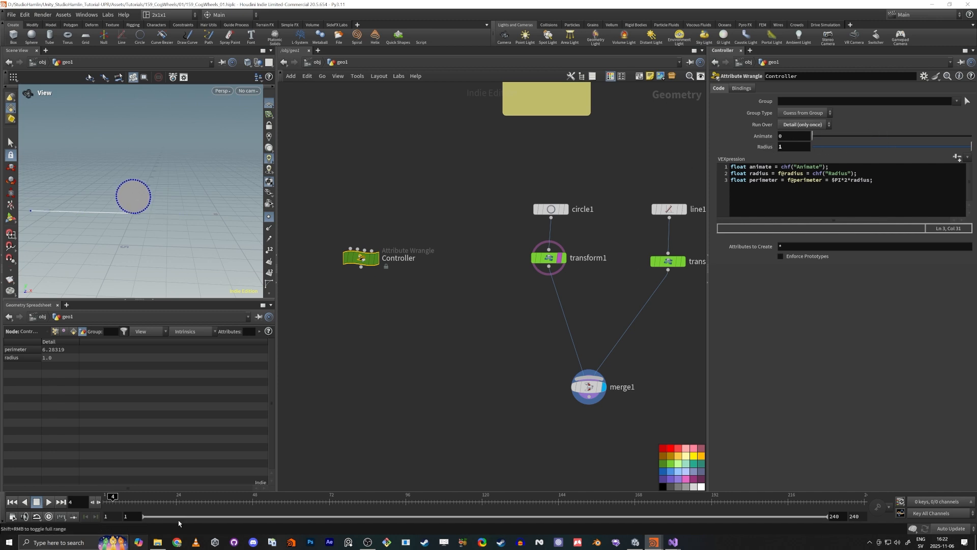
- Keyframe Controller's Animate parameter at 0 on frame 1
left_click(108, 497)
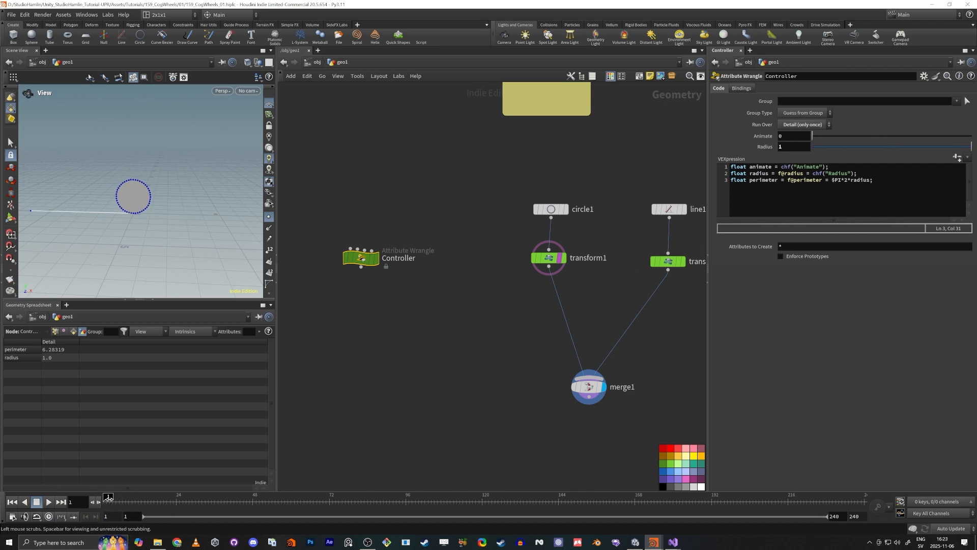
right_click(790, 138)
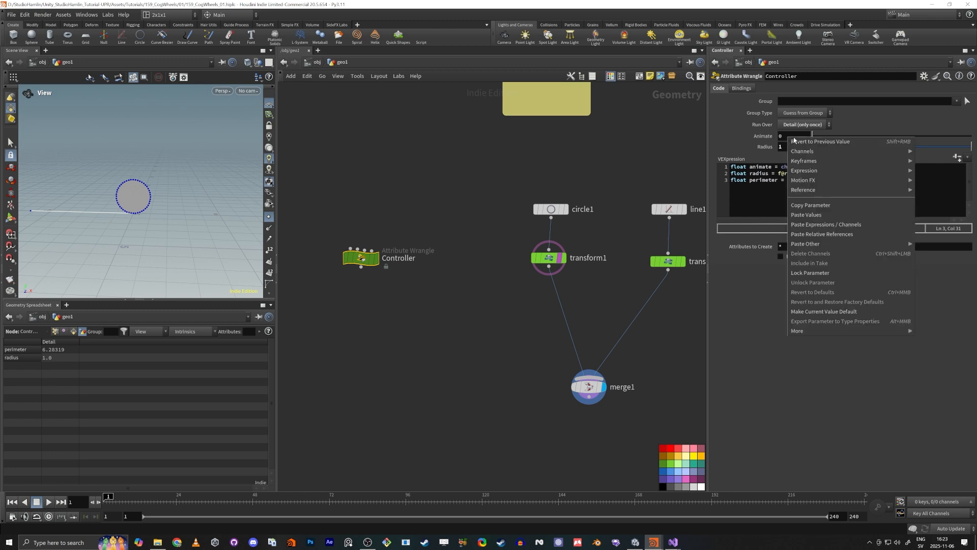
left_click(746, 162)
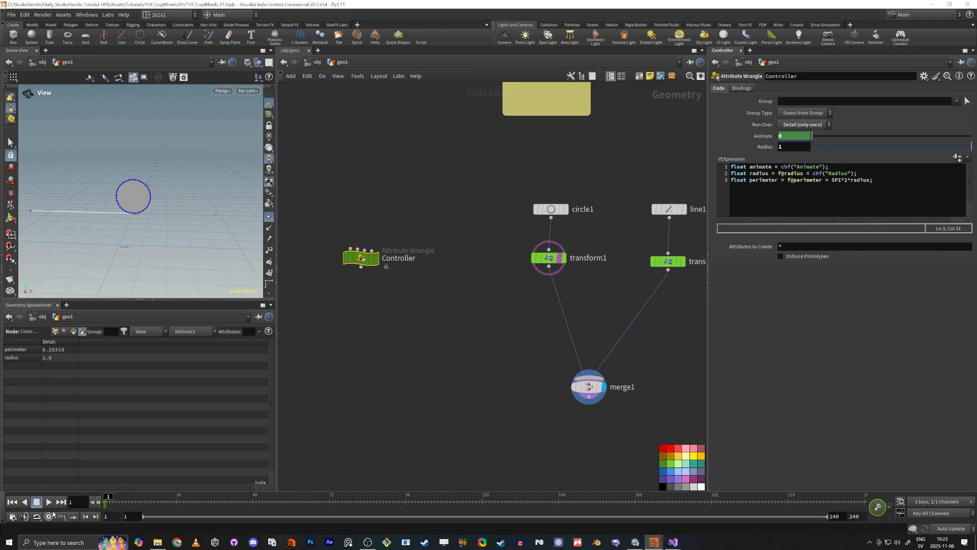
- Set the global animation rate to 60 FPS, apply it, and close the animation options
left_click(12, 517)
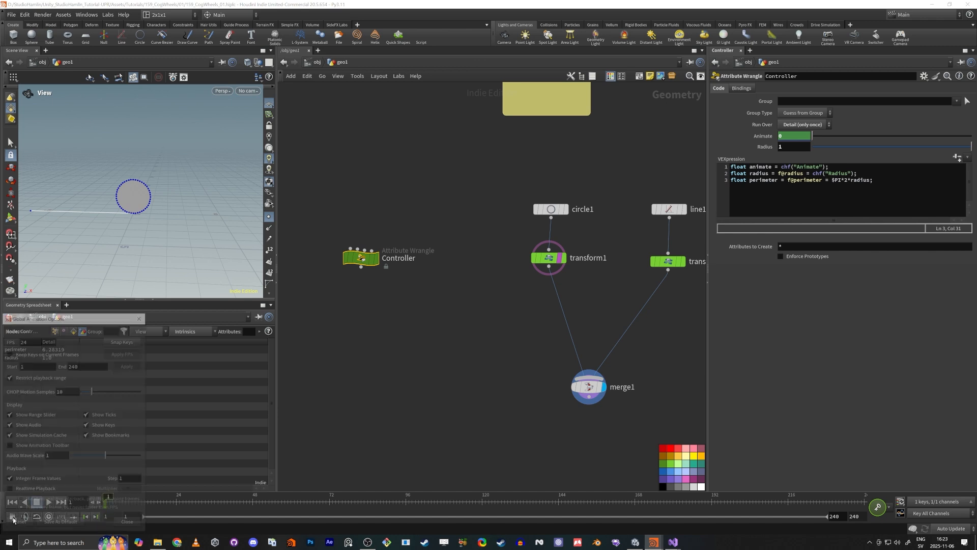
left_click_drag(30, 345, 1, 347)
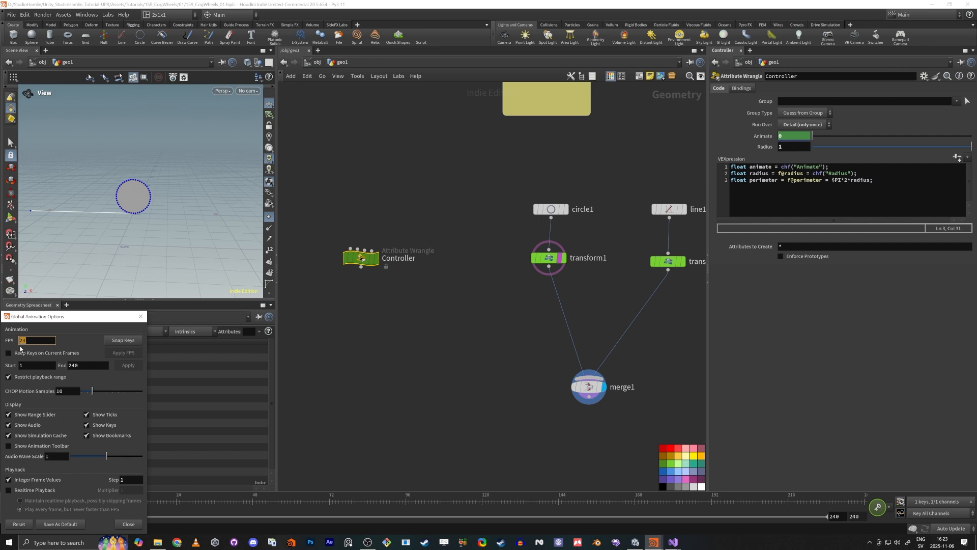
type("60")
key("Tab")
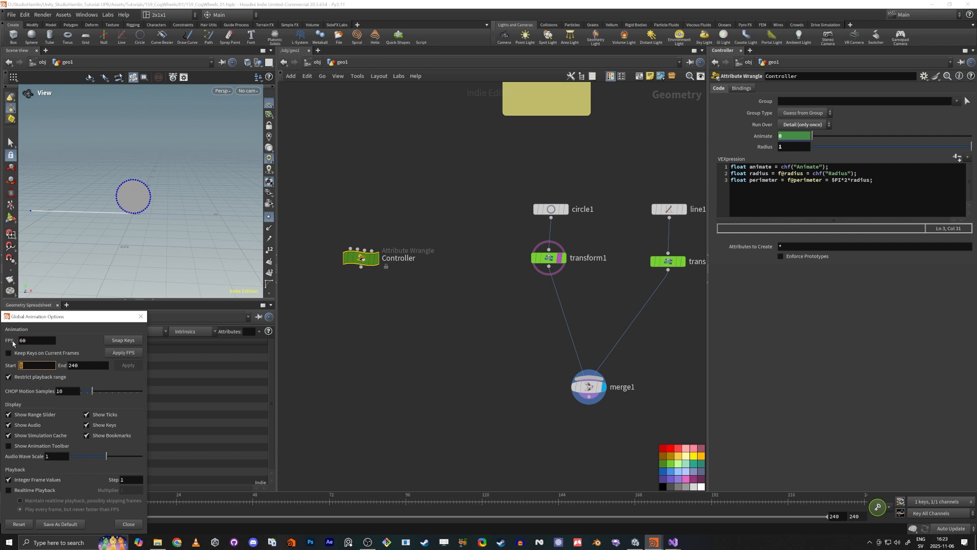
left_click(120, 352)
left_click(140, 316)
- Keyframe Controller's Animate parameter at 1 on frame 120
left_click_drag(130, 511, 266, 514)
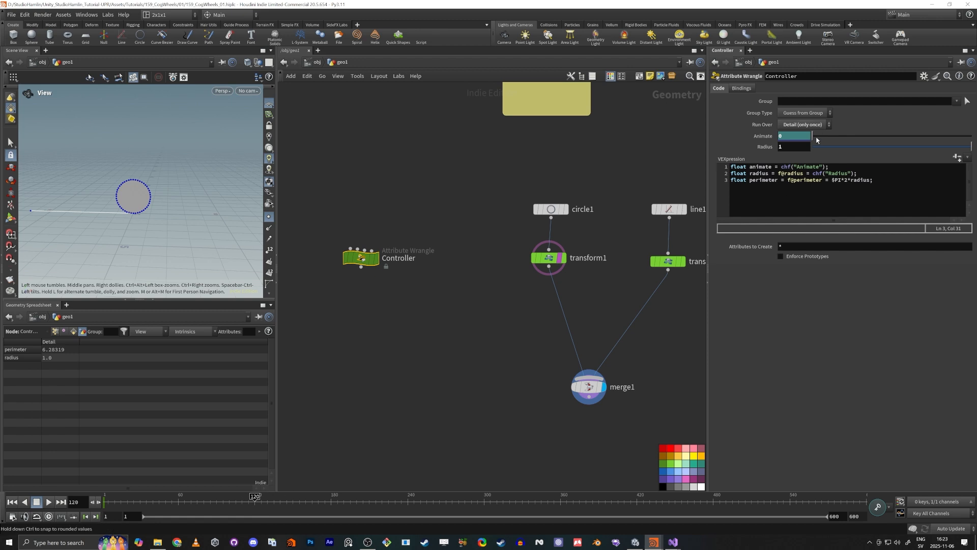
left_click_drag(812, 136, 971, 148)
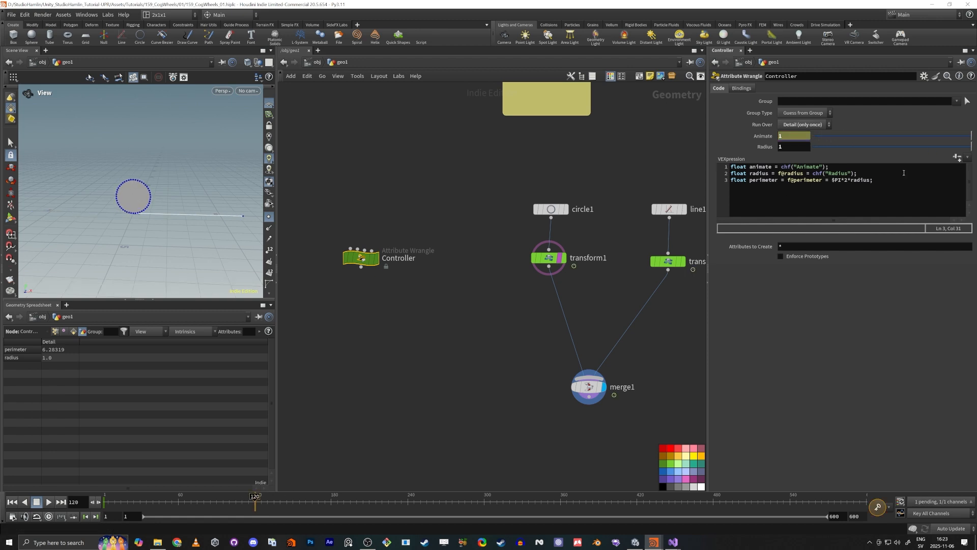
left_click(797, 138, "alt")
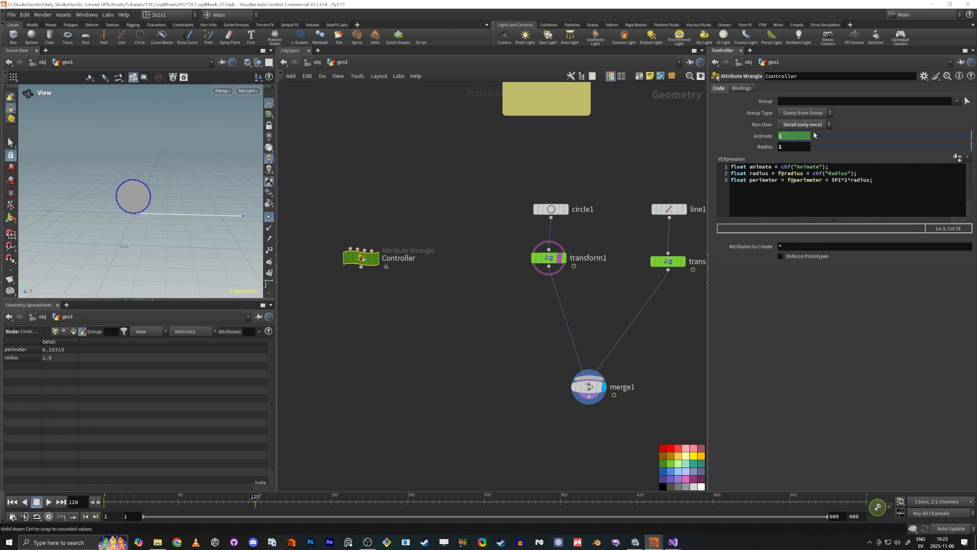
- Keyframe Controller's Animate parameter at 0 on frame 240
left_click_drag(218, 497, 410, 518)
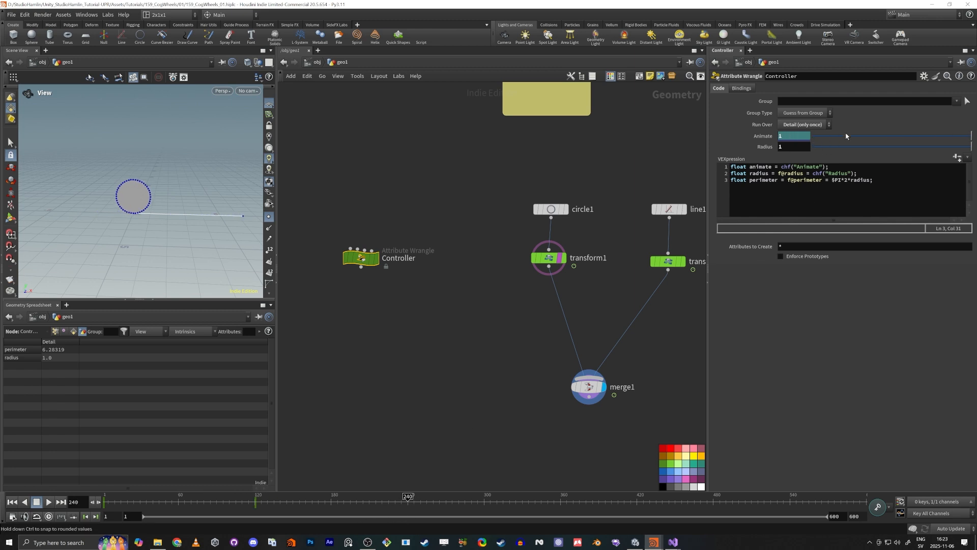
left_click_drag(811, 141, 787, 137)
left_click(791, 136, "alt")
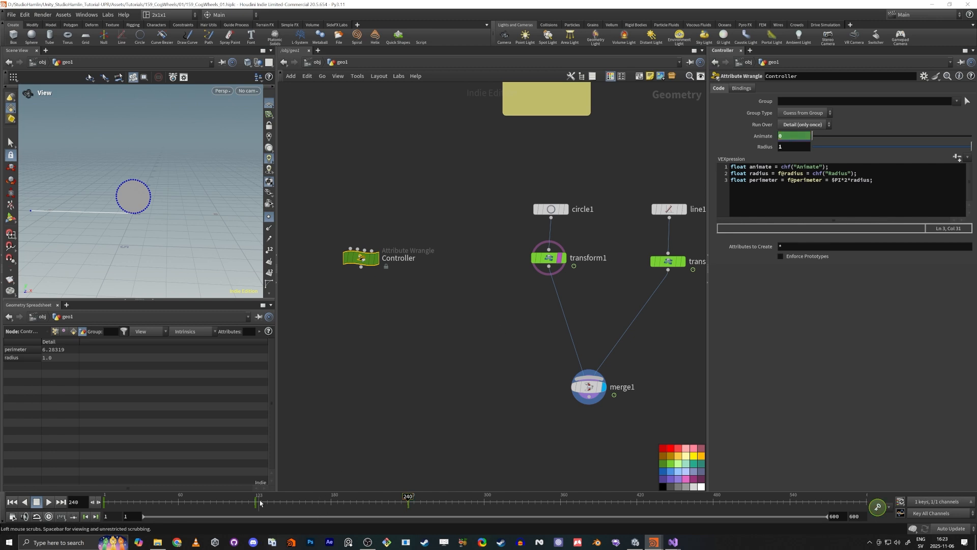
- Set the playback range to end at frame 240 and play the animation briefly
left_click_drag(292, 506, 147, 511)
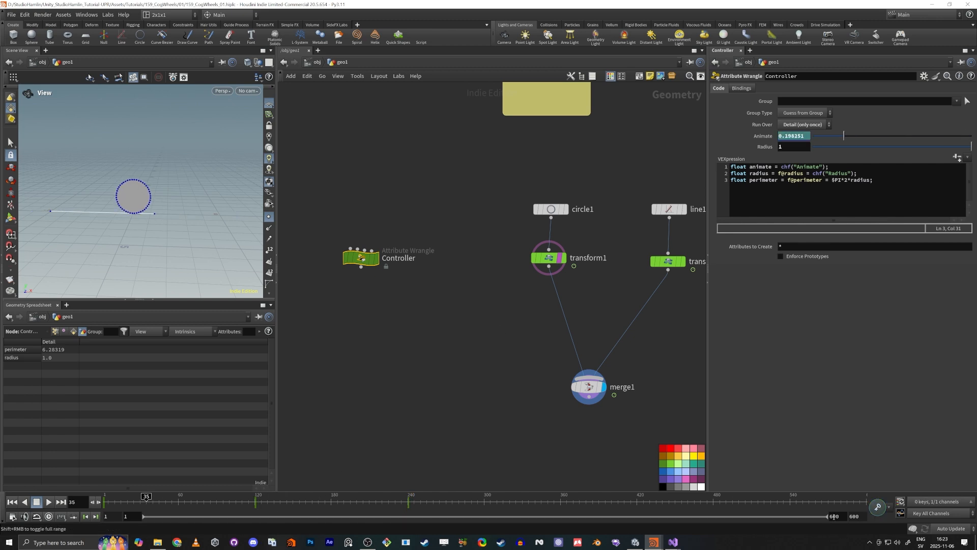
type("240")
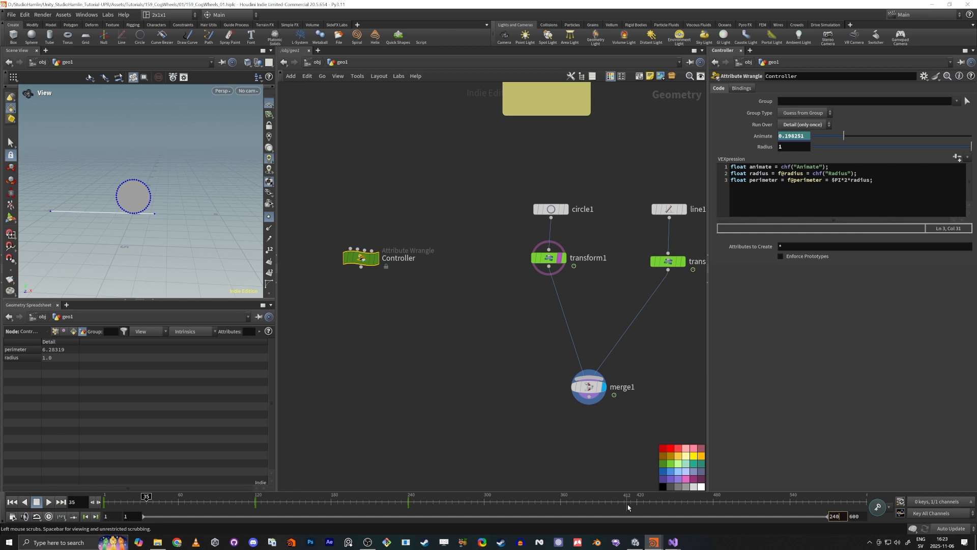
key("Return")
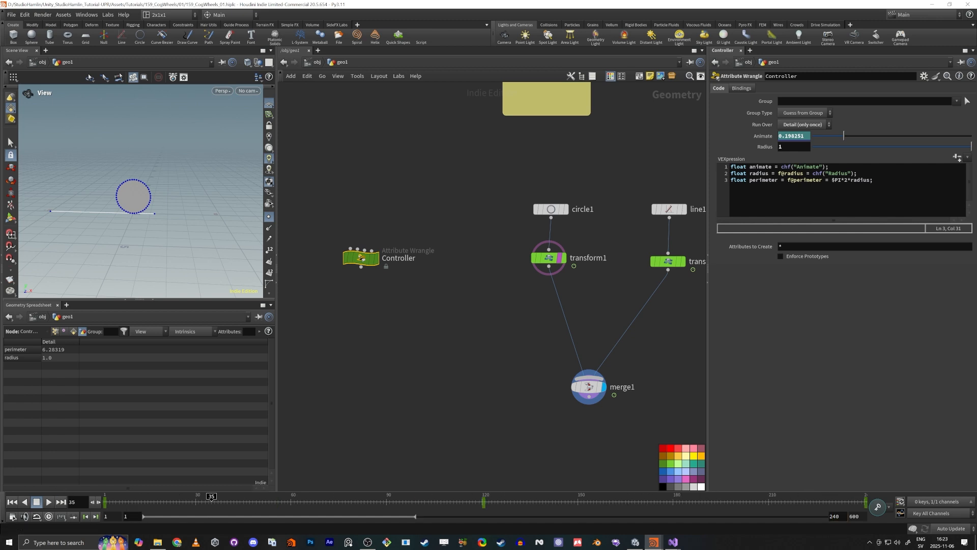
left_click(49, 502)
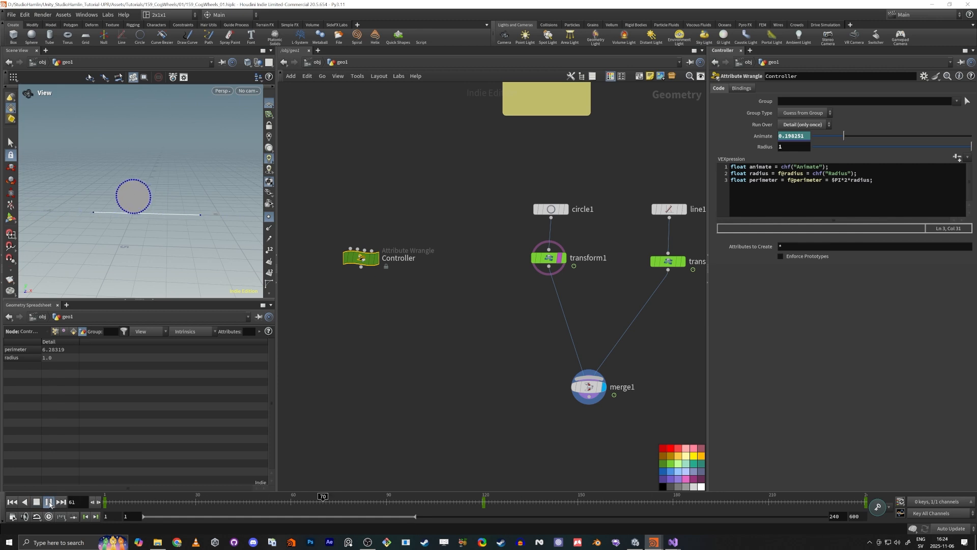
left_click(47, 503)
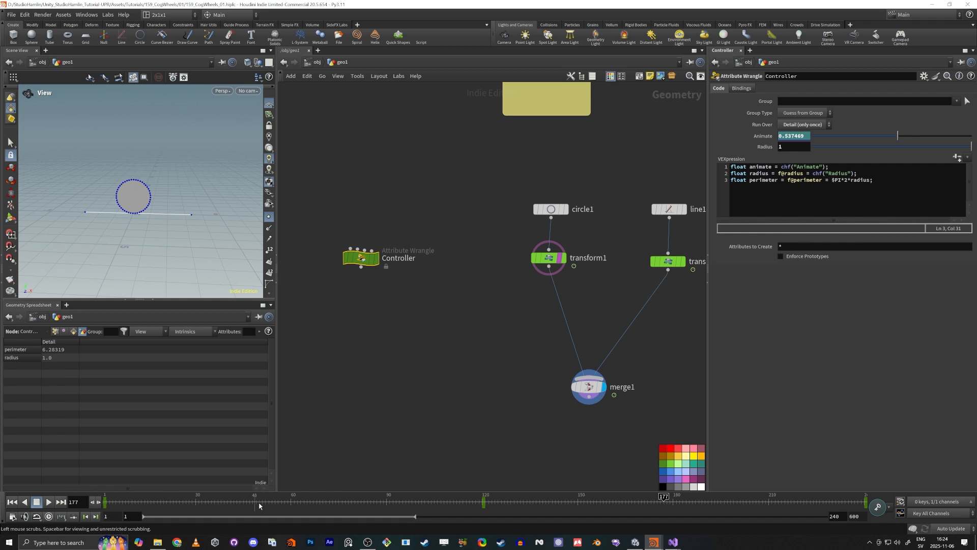
- Return to frame 1, turn on real-time playback, and play the animation to check its speed
left_click(438, 507)
left_click_drag(437, 508, 102, 505)
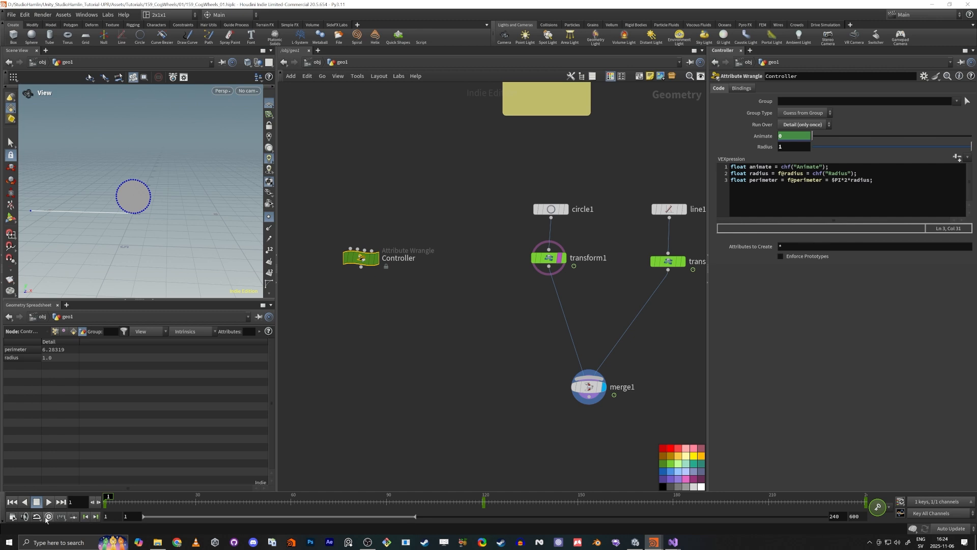
left_click(45, 518)
left_click(48, 502)
left_click(36, 502)
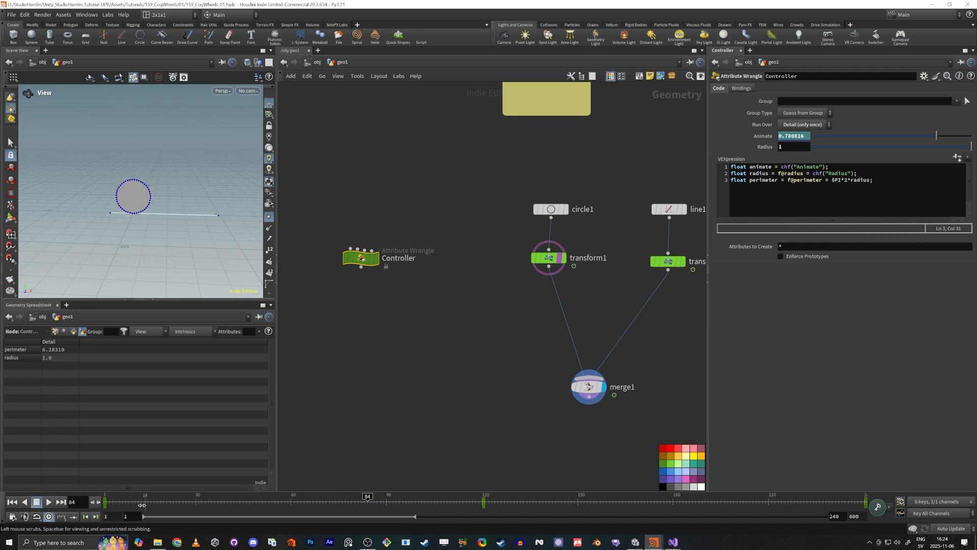
- Add a Color node in the empty network space below merge1
middle_click_drag(467, 377, 452, 306)
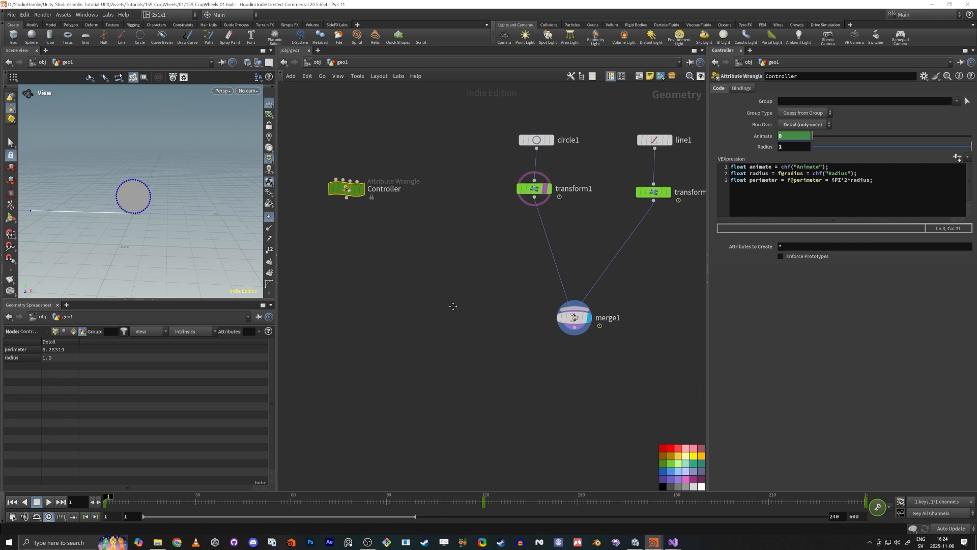
key("Tab")
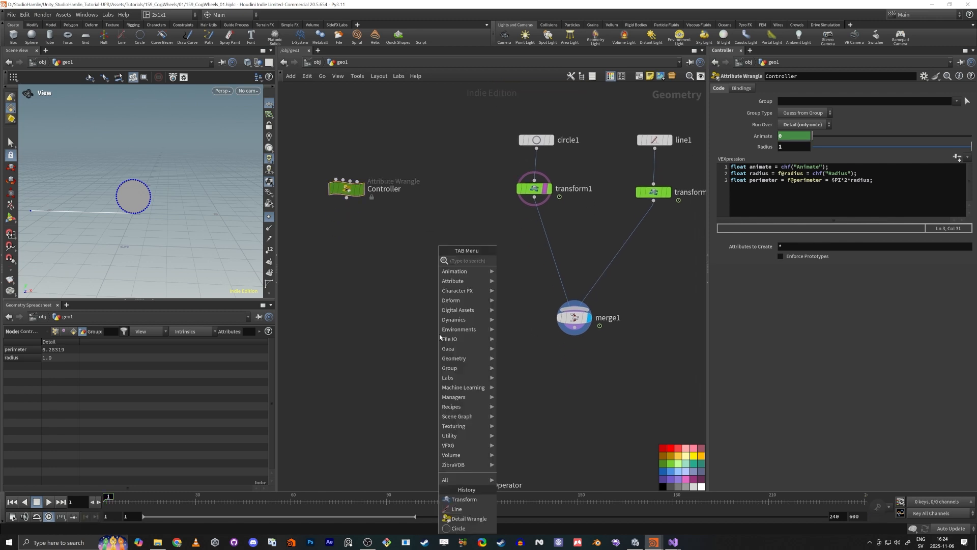
type("color")
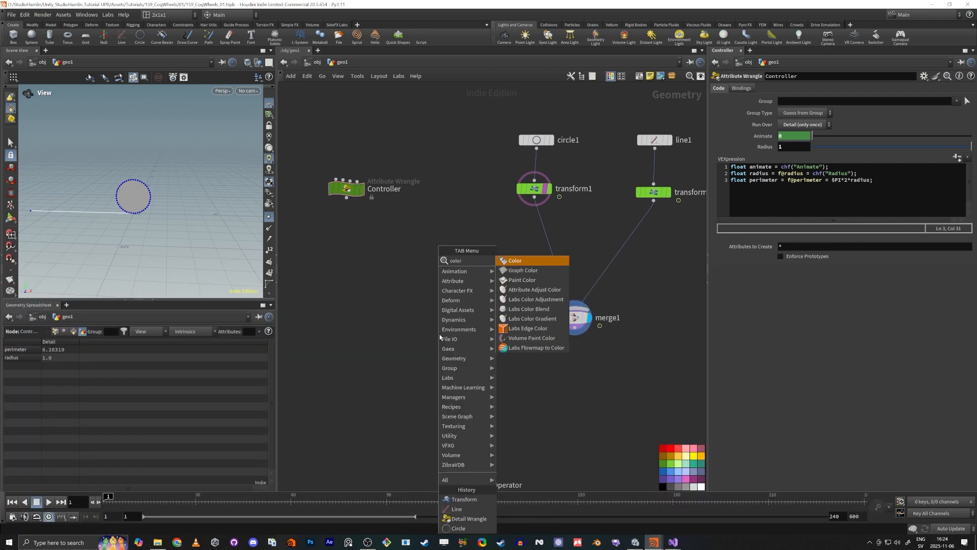
key("Return")
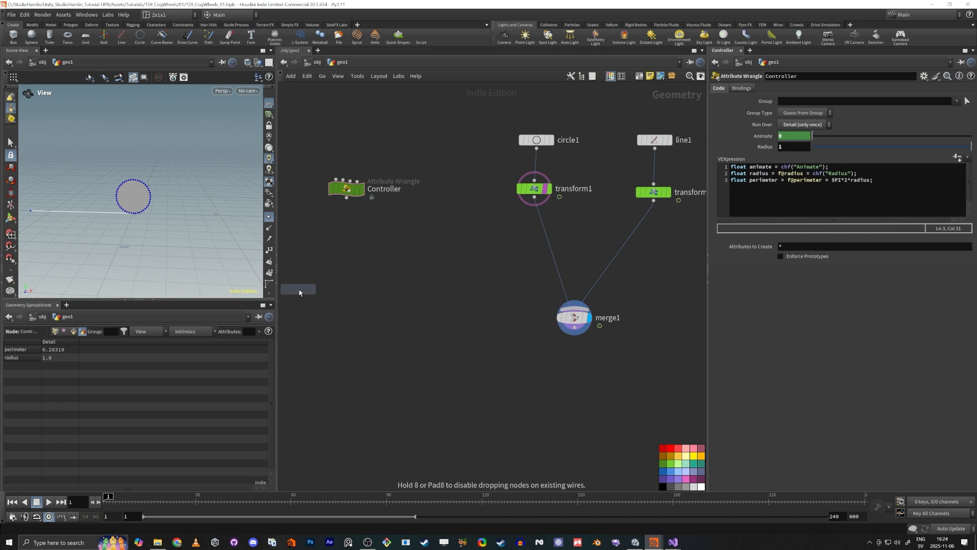
left_click(463, 380)
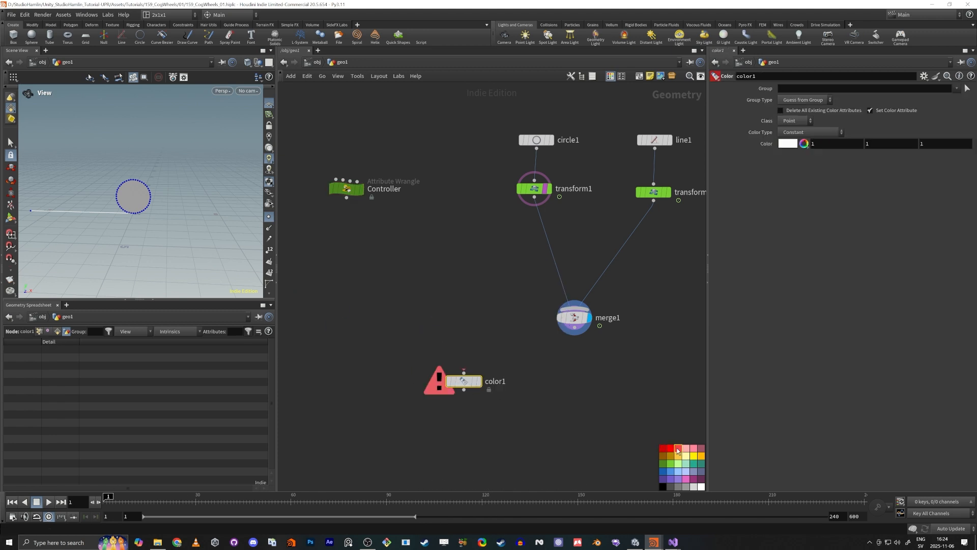
- Tint the color1 node red in the network and set its geometry color to 1, 0, 0
left_click(670, 448)
left_click_drag(890, 146, 705, 239)
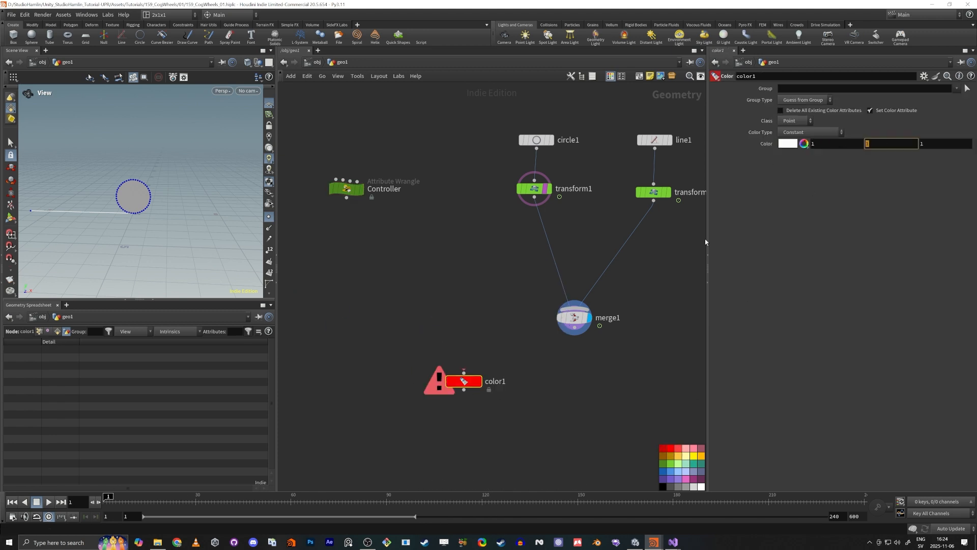
type("0")
key("Tab")
type("0")
key("Tab")
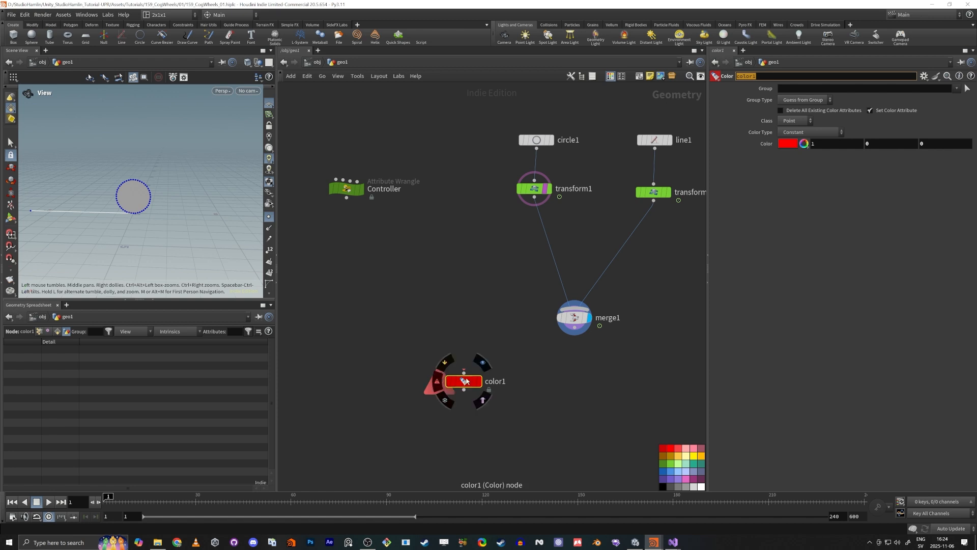
- Duplicate color1, tint the copy yellow in the network, and set its geometry color to 1, 1, 0
left_click_drag(464, 382, 582, 397, "alt")
left_click(694, 455)
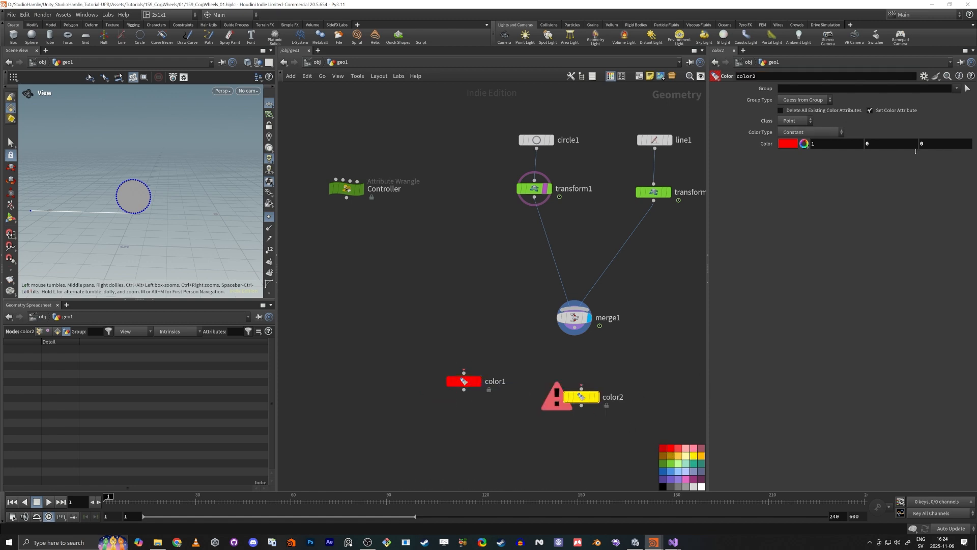
left_click(885, 144)
type("1")
key("Tab")
- Insert color2 between transform2 and merge1, and color1 between transform1 and merge1
left_click_drag(583, 402, 651, 241)
left_click_drag(464, 383, 532, 225)
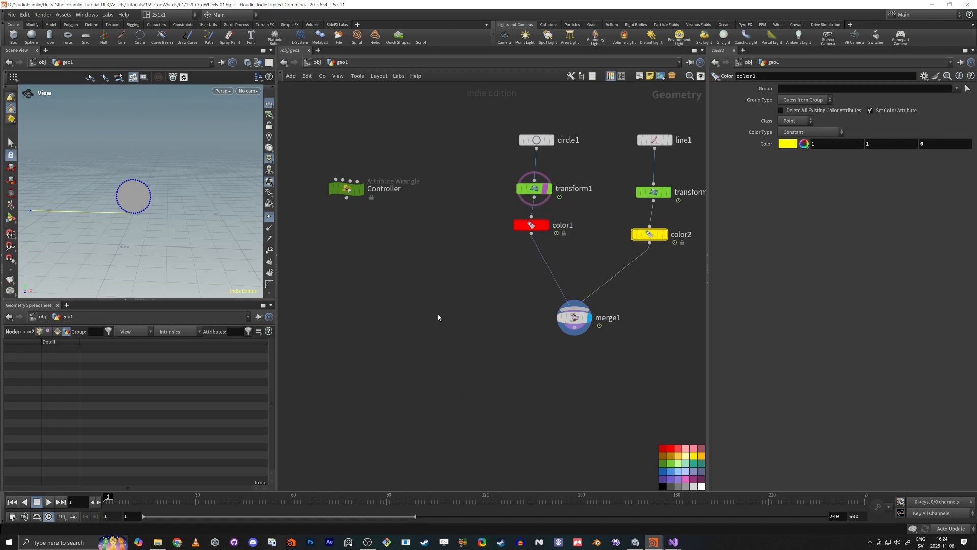
middle_click_drag(439, 317, 424, 337)
- Set circle1's arc type to Open Arc
left_click_drag(155, 206, 188, 168)
left_click(523, 159)
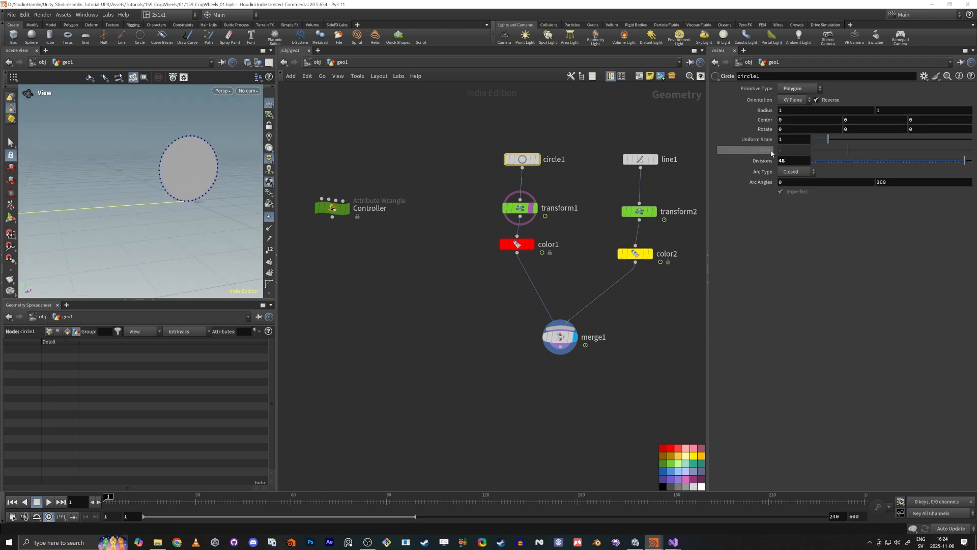
left_click(794, 172)
left_click(800, 191)
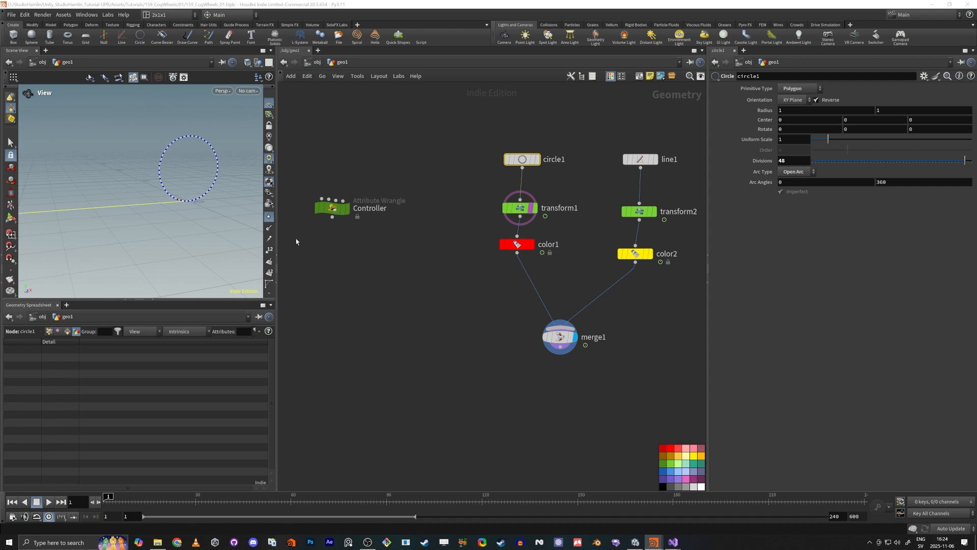
- Clear transform1's extra display flag and hide the viewport point markers, keeping merge1 displayed
mouse_move(168, 224)
left_mouse_down()
mouse_move(192, 218)
mouse_move(129, 220)
mouse_move(150, 219)
left_mouse_up()
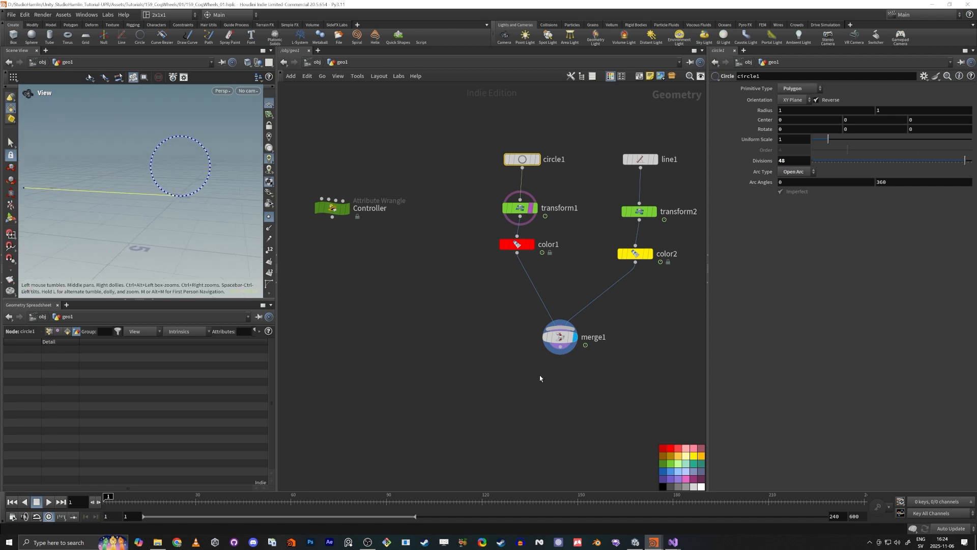
left_click(565, 344)
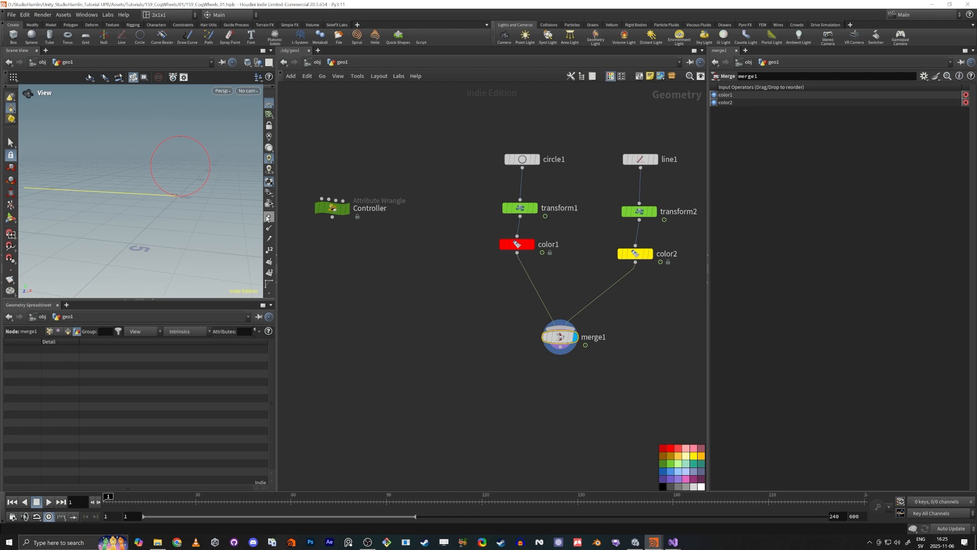
mouse_move(144, 201)
left_mouse_down()
mouse_move(181, 206)
mouse_move(128, 220)
left_mouse_up()
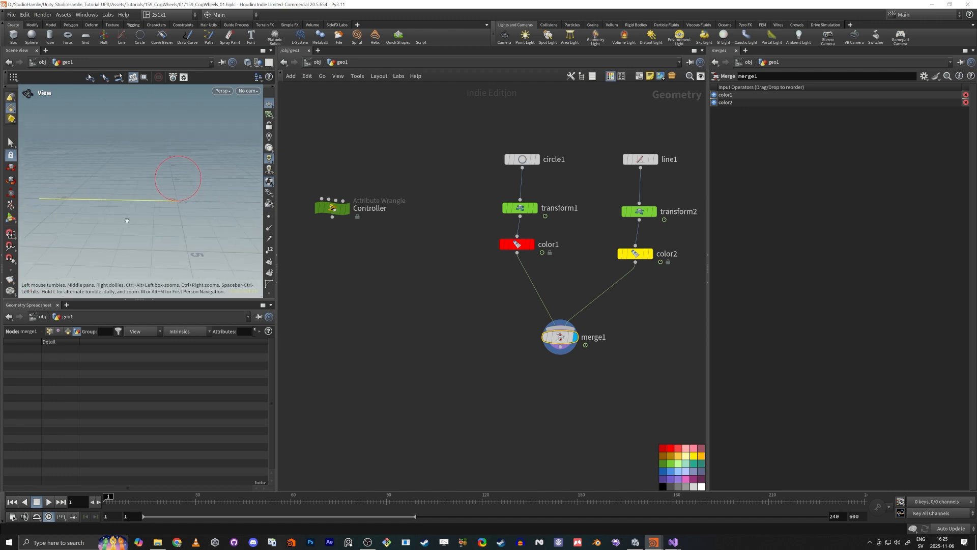
- Move circle1 and line1 higher in the network and insert a Copy to Points node between circle1 and transform1
left_click_drag(426, 116, 659, 198)
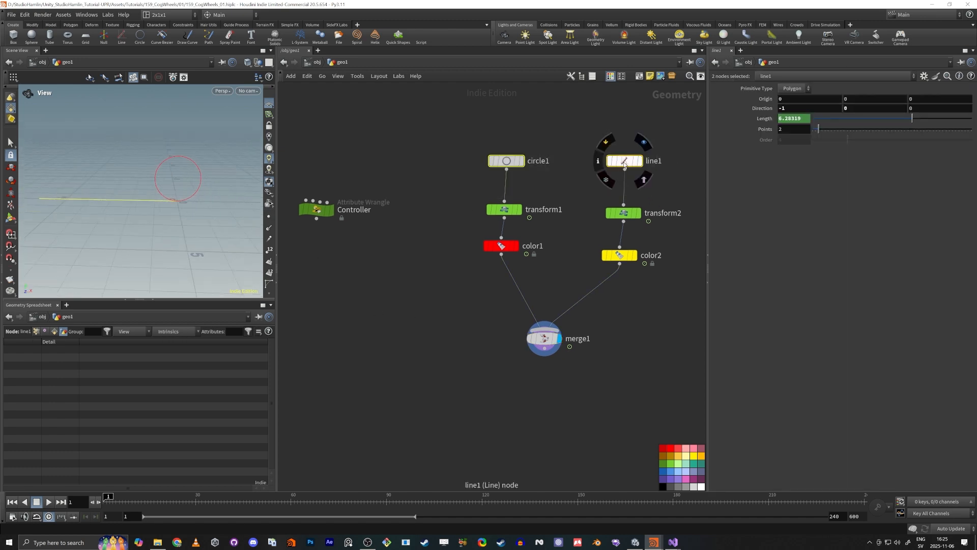
left_click_drag(624, 160, 622, 127)
left_click(545, 195)
key("Tab")
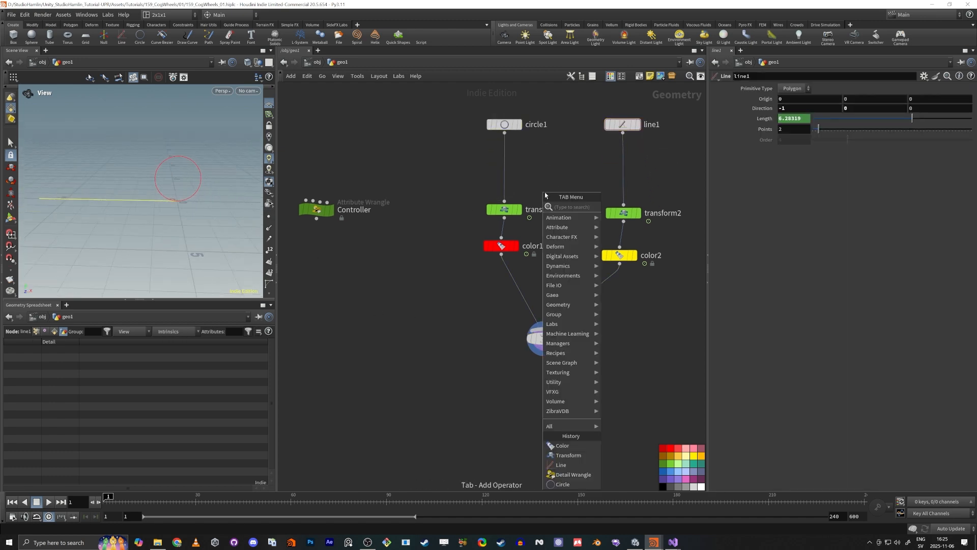
type("color")
key("Return")
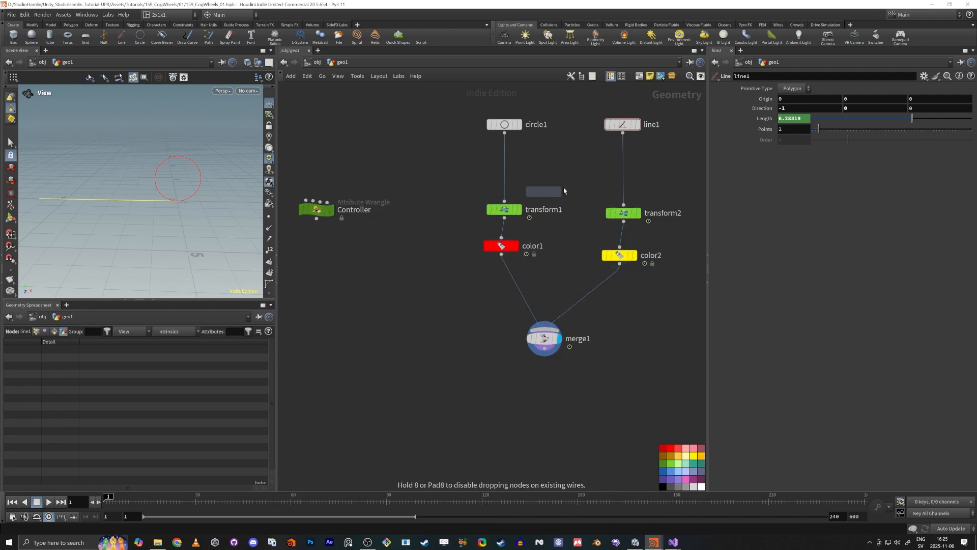
left_click(538, 166)
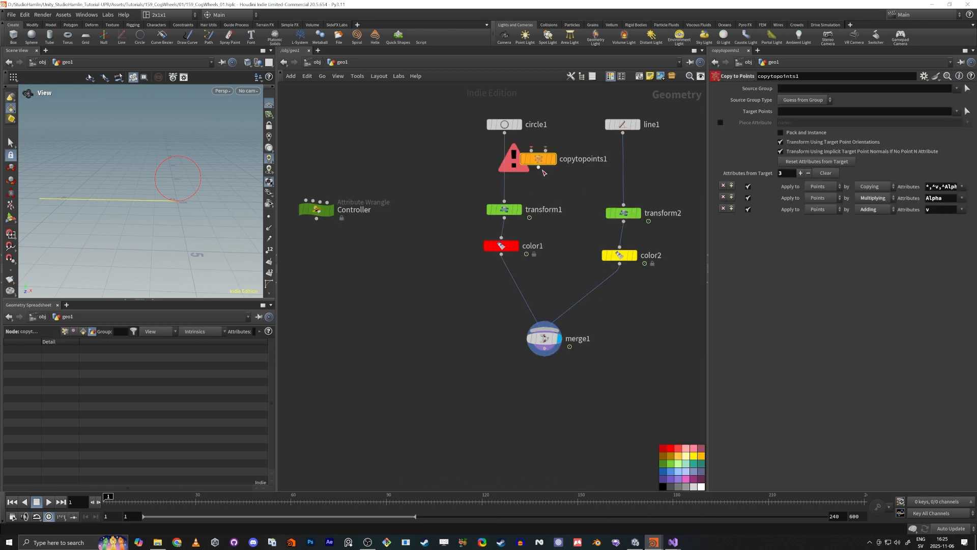
left_click_drag(542, 164, 512, 167)
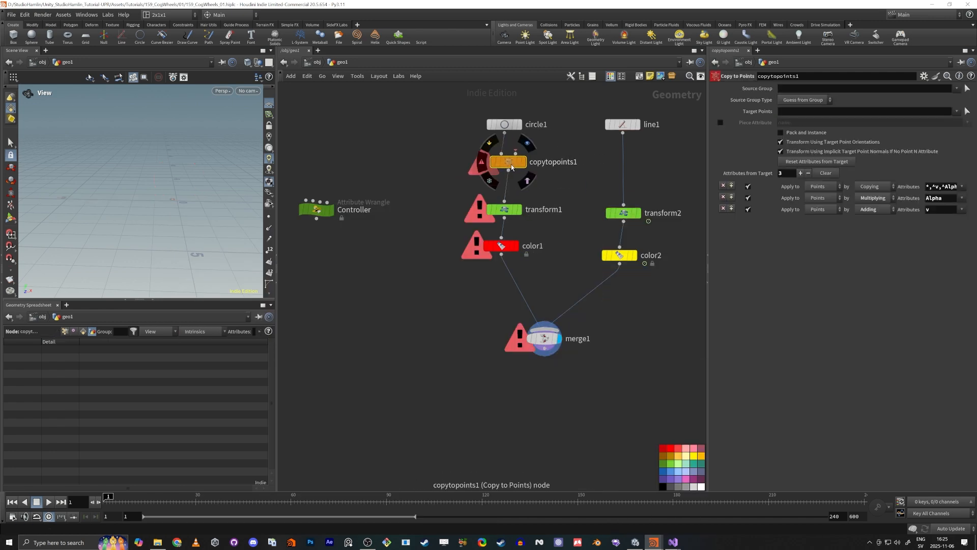
- Add a Sphere with uniform scale 0.1 and wire it into copytopoints1 as the source, with circle1 as the target points
key("Tab")
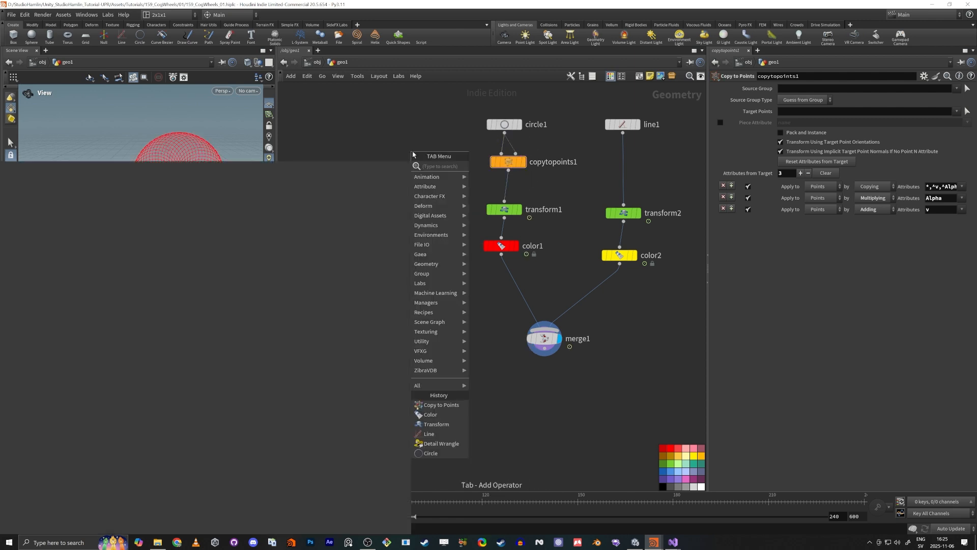
type("sphe")
key("Return")
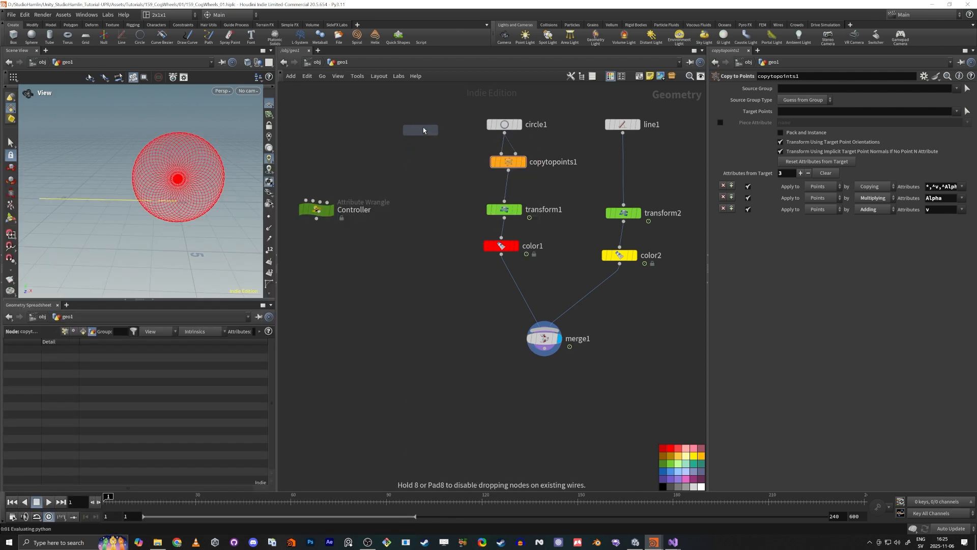
left_click(428, 126)
left_click_drag(428, 134, 476, 171)
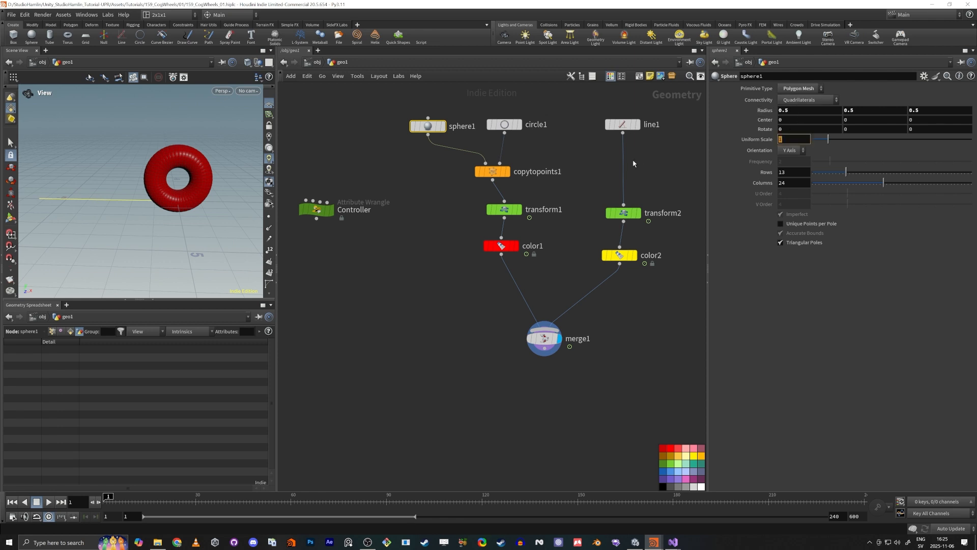
type("0.1")
key("Return")
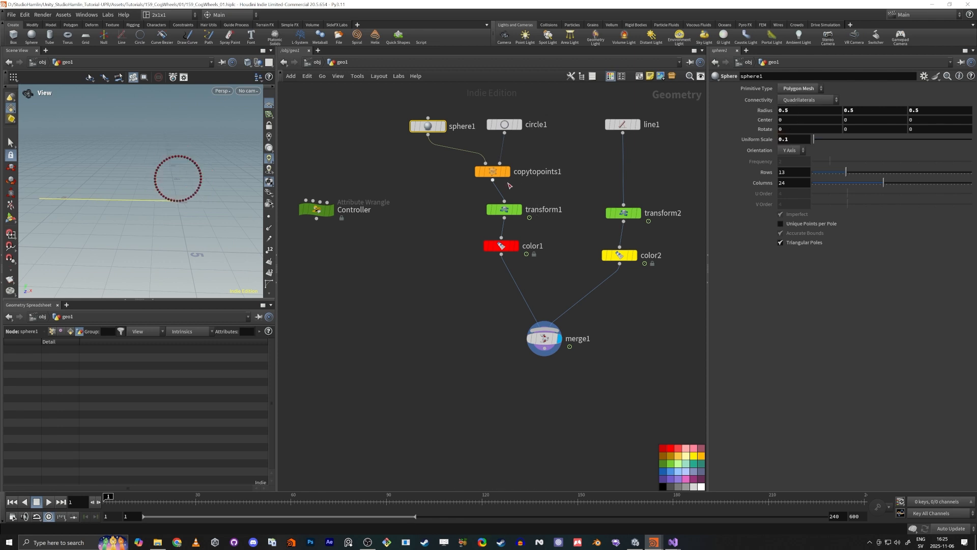
- Set the target points of copytopoints1 to 0 so the sphere is copied only onto that point
left_click(493, 171)
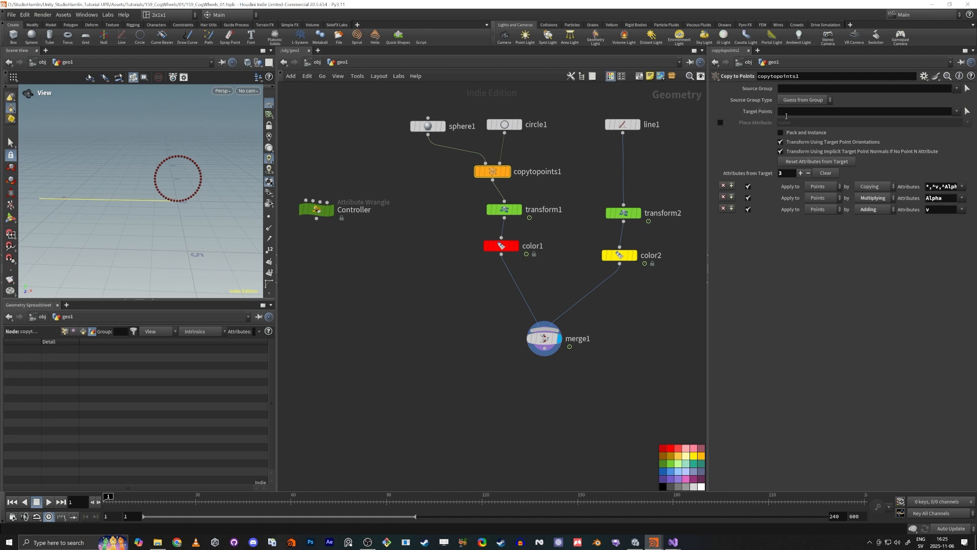
left_click(793, 111)
key("Return")
- Move transform1 and color1 lower in the network and display the output of copytopoints1
left_click_drag(562, 189, 472, 99)
left_click_drag(486, 218, 501, 261)
left_click(507, 172)
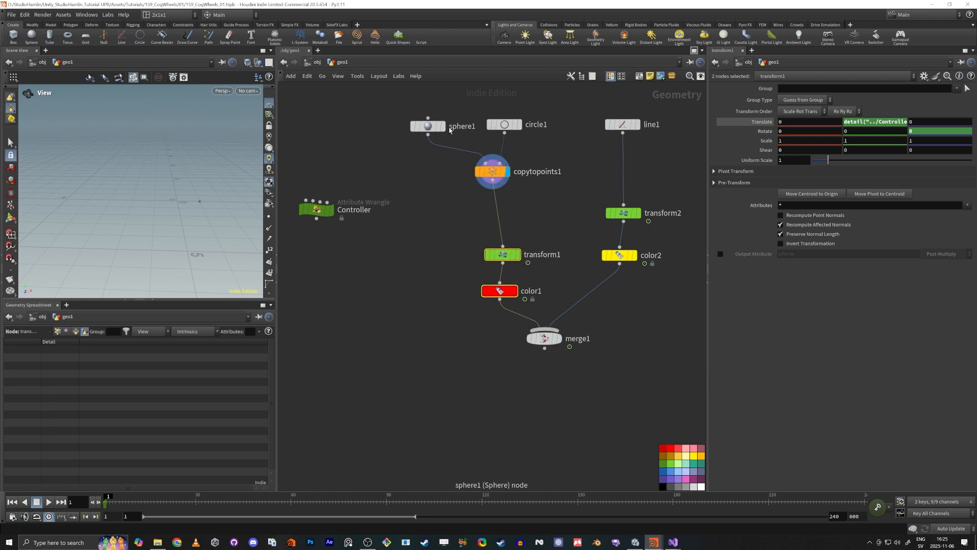
- Display sphere1, circle1 and copytopoints1 in turn to compare the source, the target circle and the copied result
left_click(442, 126)
left_click(428, 125)
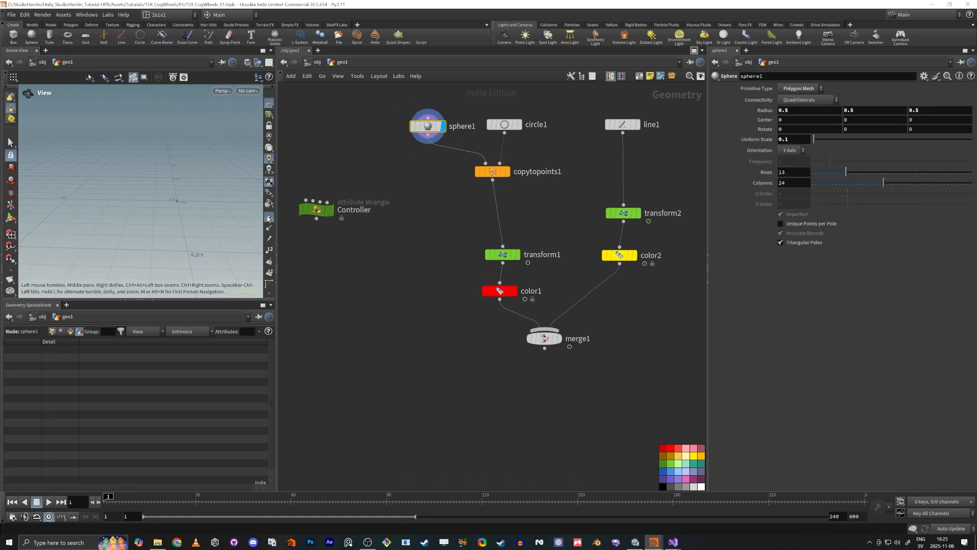
left_click_drag(183, 215, 212, 206)
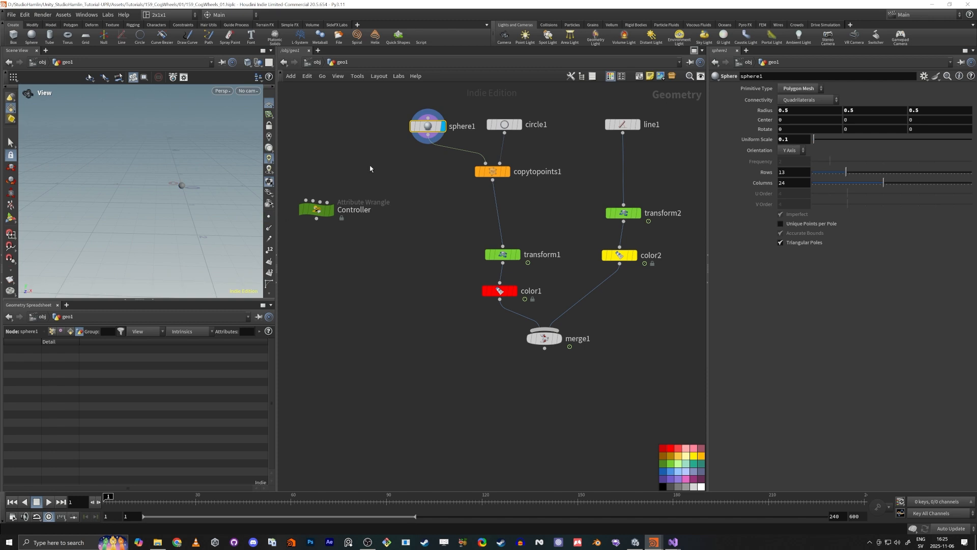
left_click(493, 171)
left_click(507, 172)
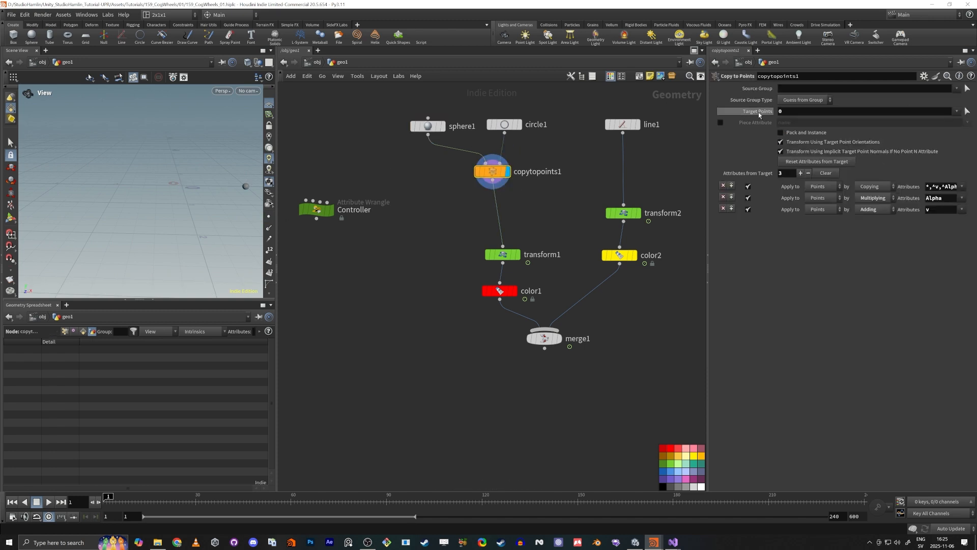
left_click(504, 124)
left_click(518, 124)
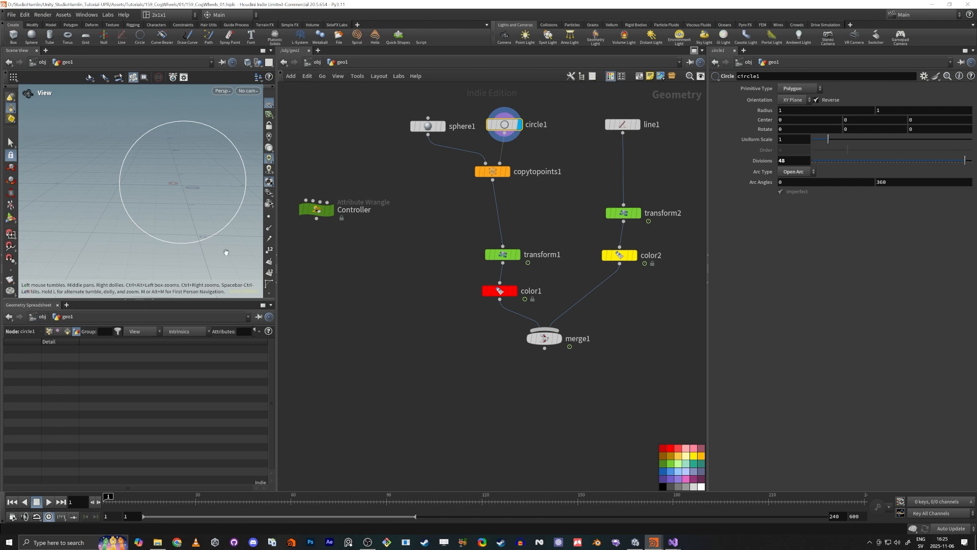
left_click(493, 171)
left_click(507, 172)
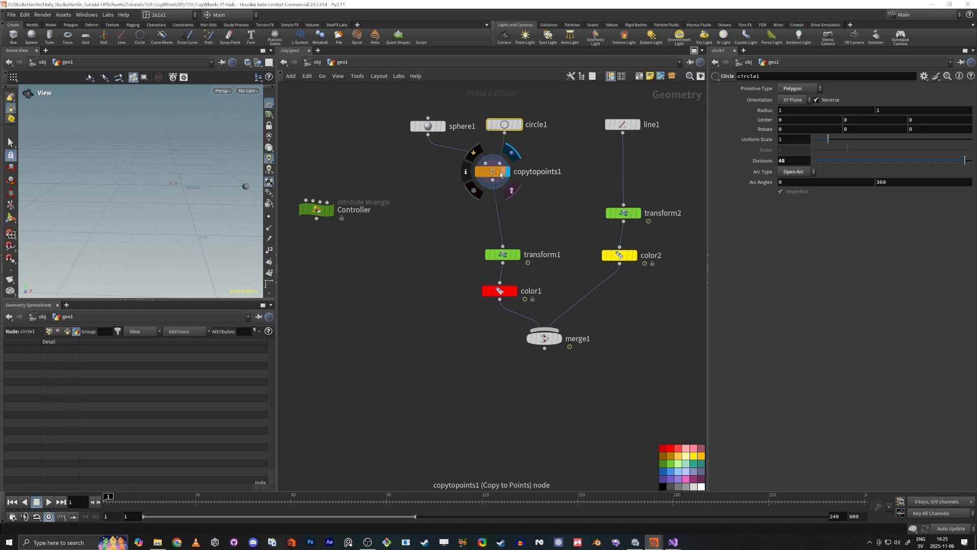
left_click(518, 124)
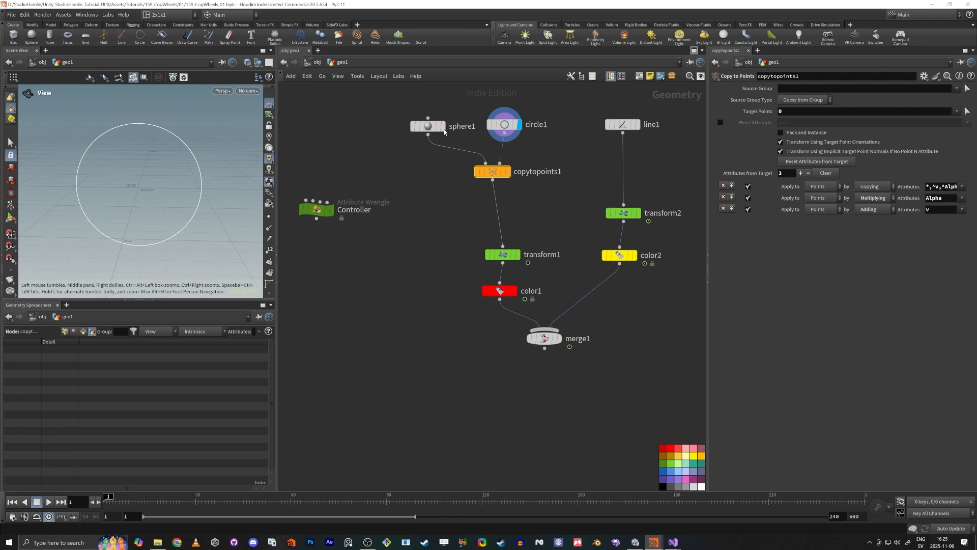
left_click(509, 172)
- Combine circle1 and copytopoints1 in a new Merge node wired into transform1, and display merge1
left_click_drag(556, 212, 471, 109)
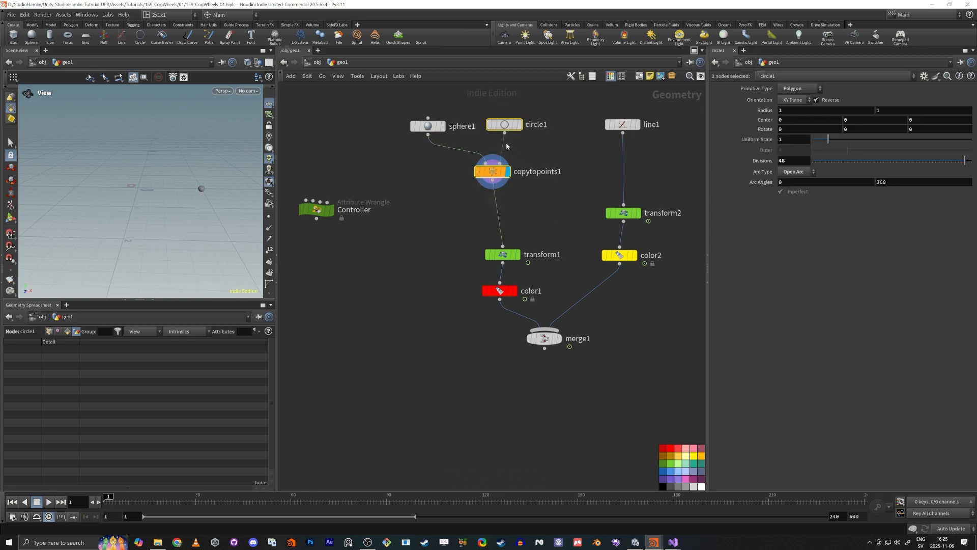
left_click_drag(493, 180, 526, 204, "alt")
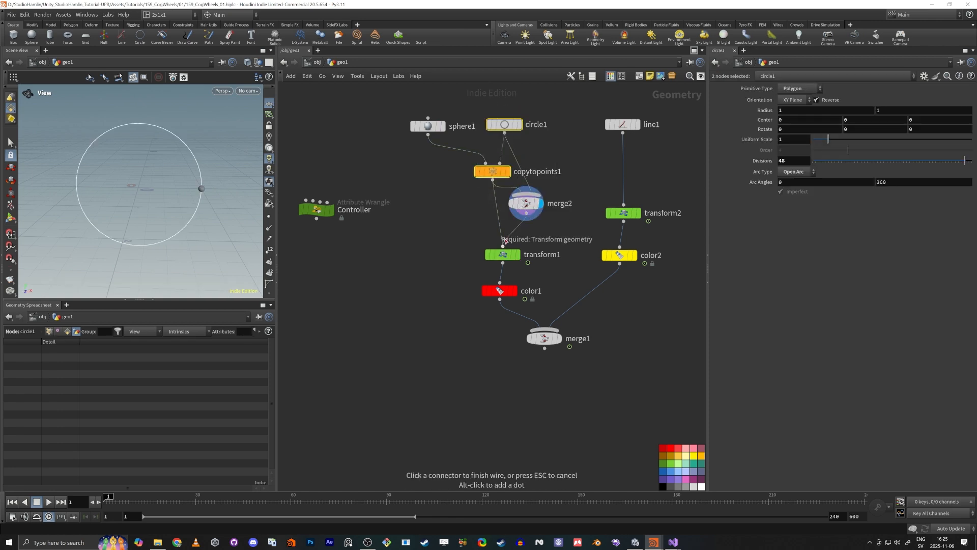
left_click(503, 245)
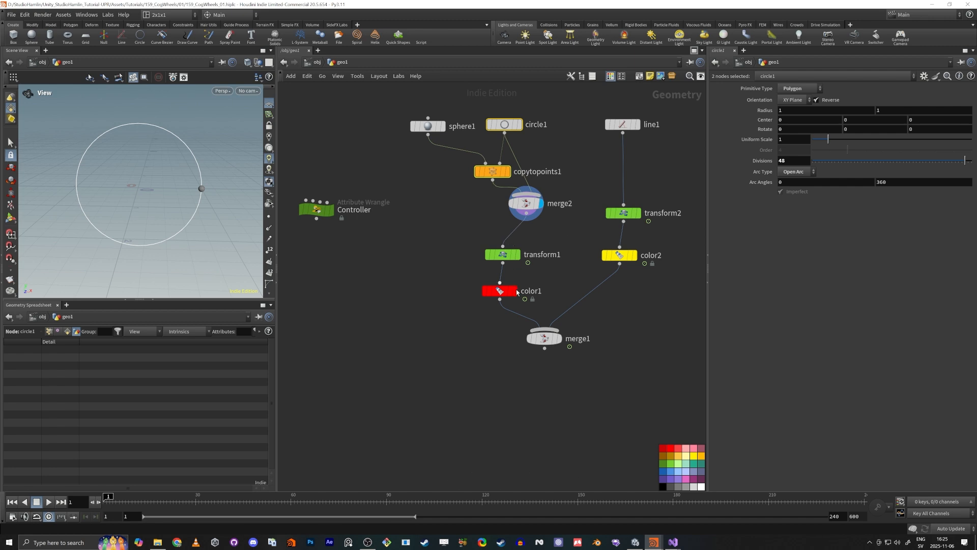
left_click(548, 338)
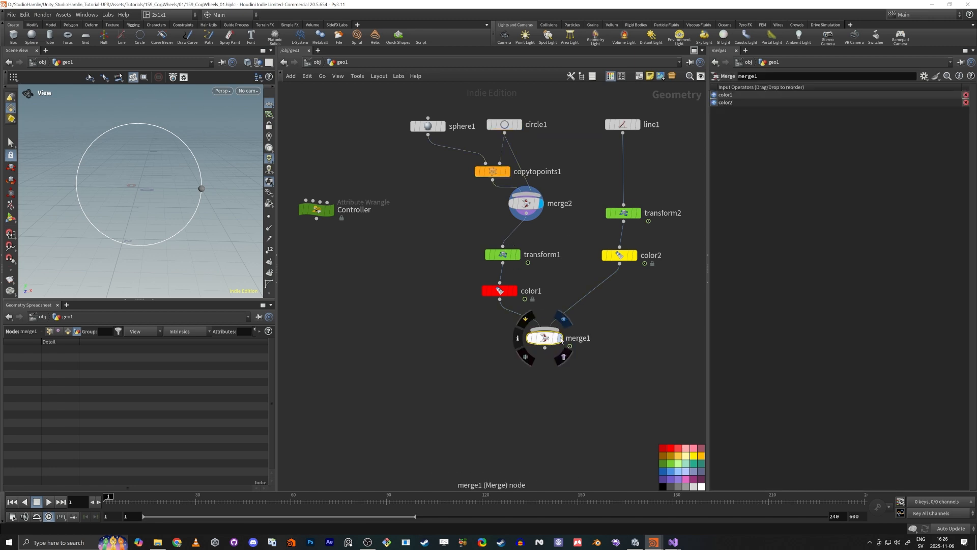
left_click(559, 339)
scroll(168, 206, "down", 3)
middle_click_drag(168, 206, 185, 229)
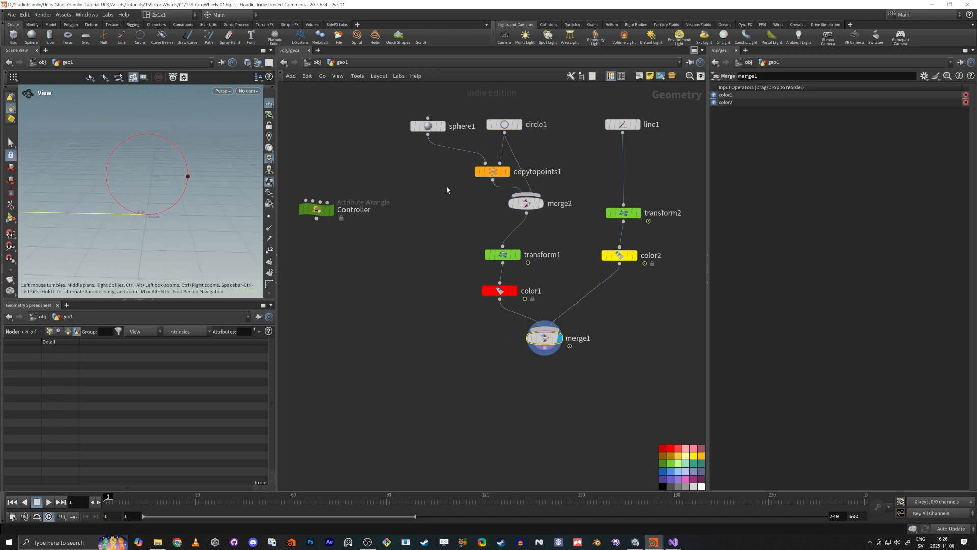
- Set circle1's Z rotation to -90
left_click(505, 124)
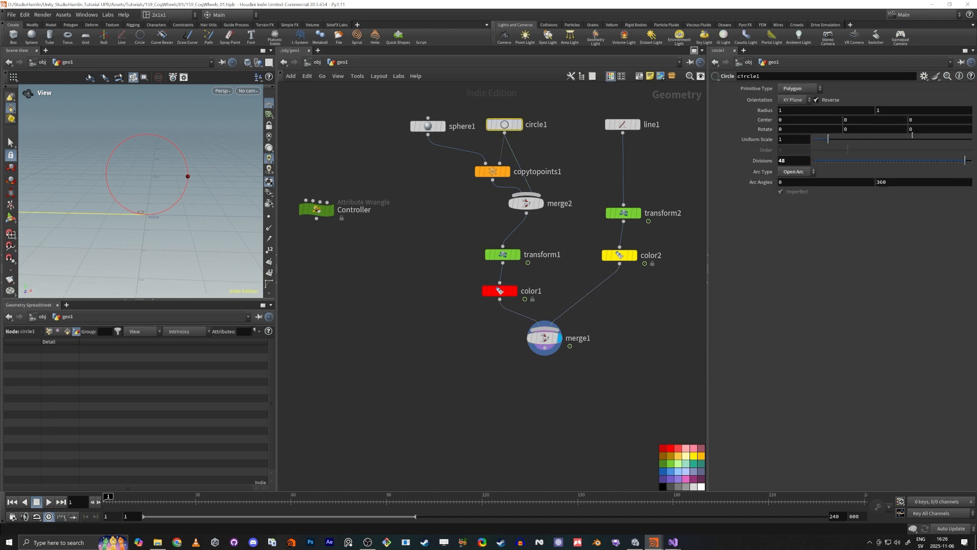
middle_click_drag(911, 109, 913, 108)
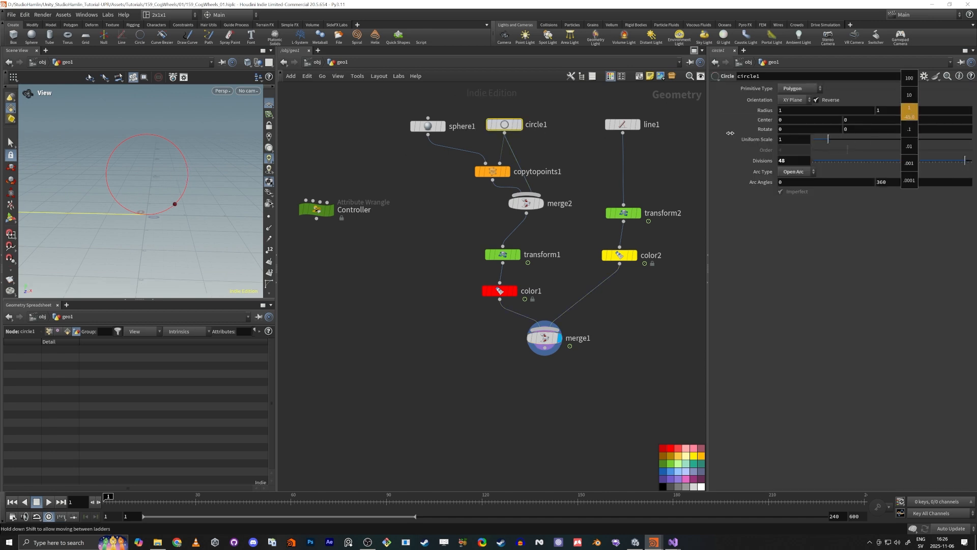
middle_click_drag(602, 139, 938, 138)
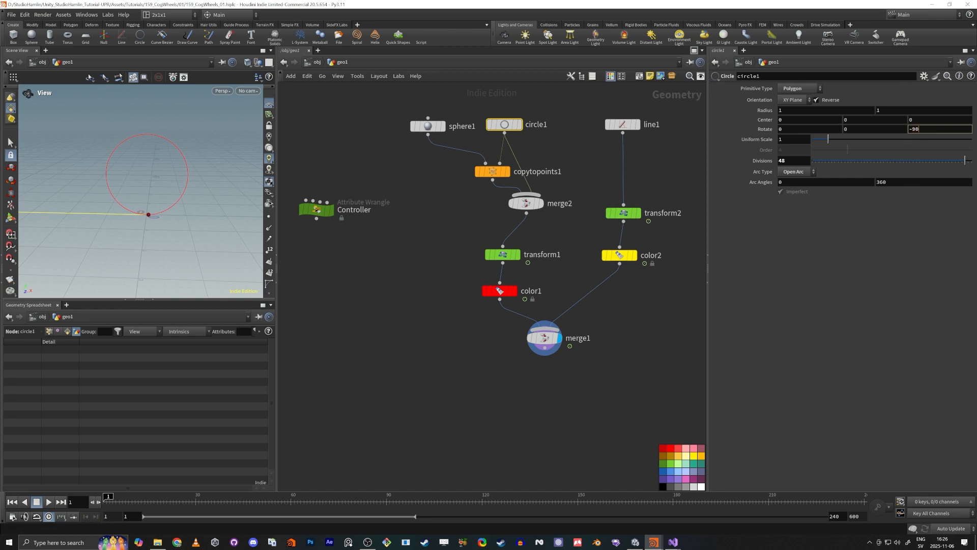
- Insert a Sweep node between circle1 and merge2, with its surface shape set to Round Tube
middle_click_drag(401, 273, 418, 308)
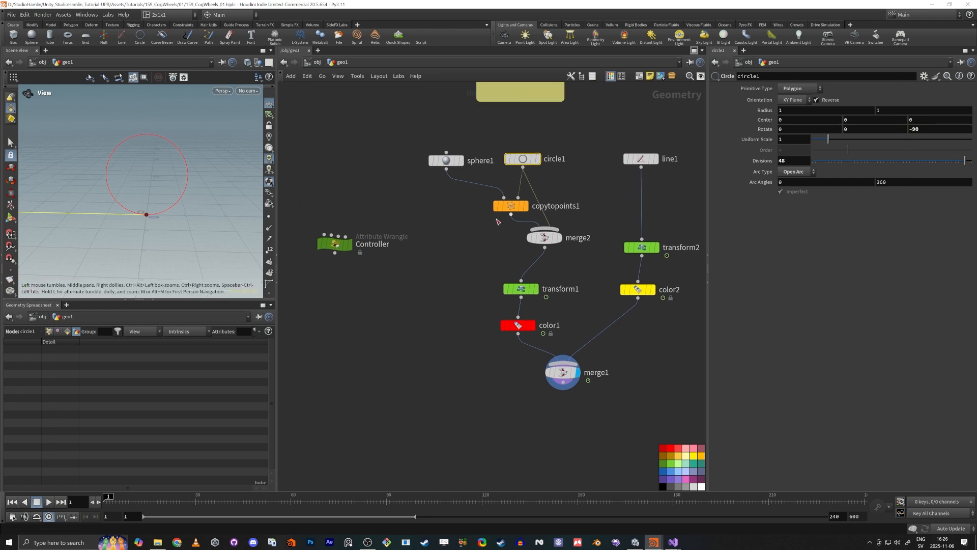
key("Tab")
type("swe")
key("Return")
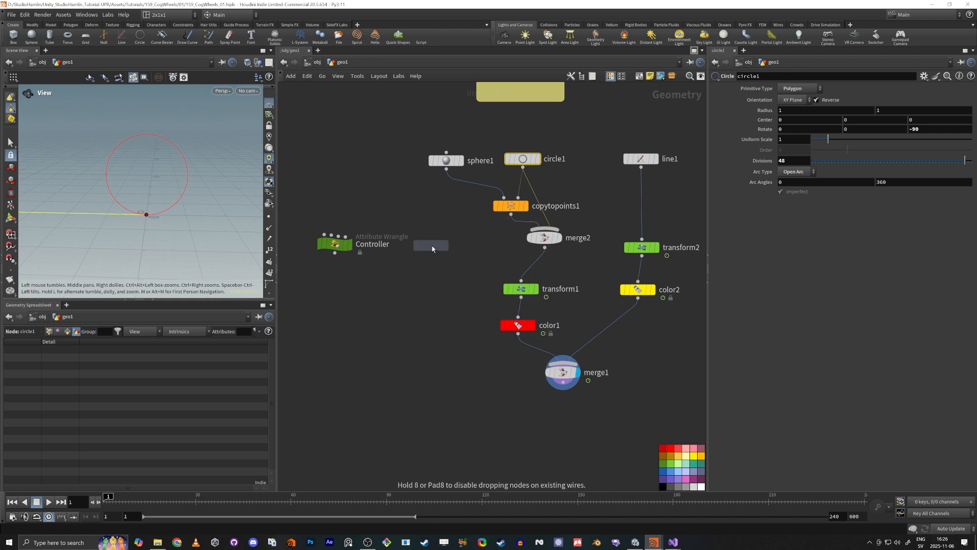
left_click(539, 198)
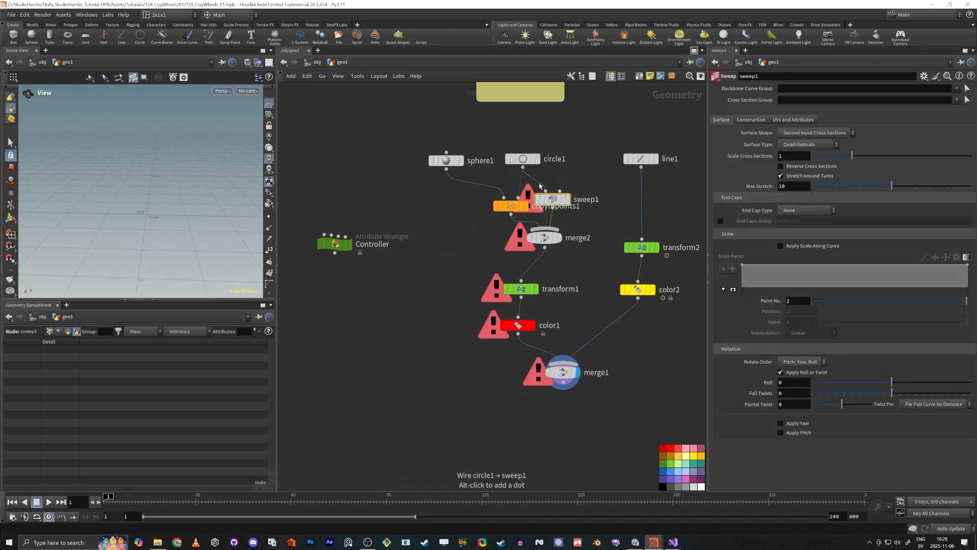
left_click_drag(541, 185, 559, 203)
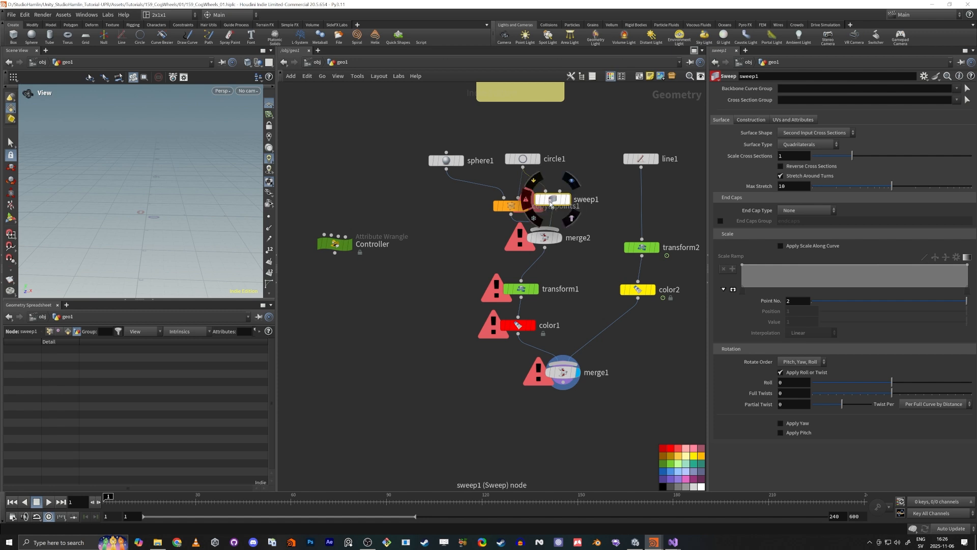
left_click(570, 181)
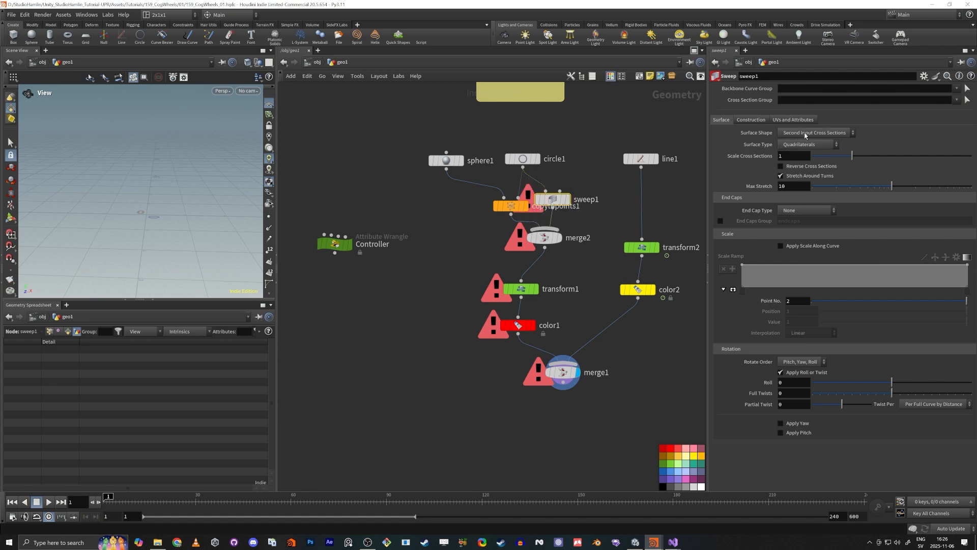
left_click(806, 134)
left_click(802, 154)
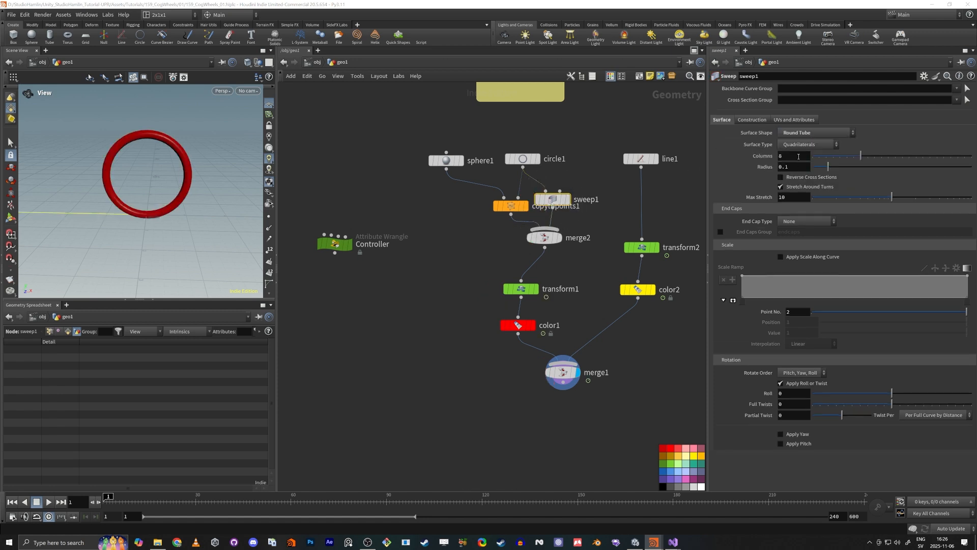
- Set sweep1's tube to 5 columns and a radius of 0.02
left_click_drag(829, 157, 841, 161)
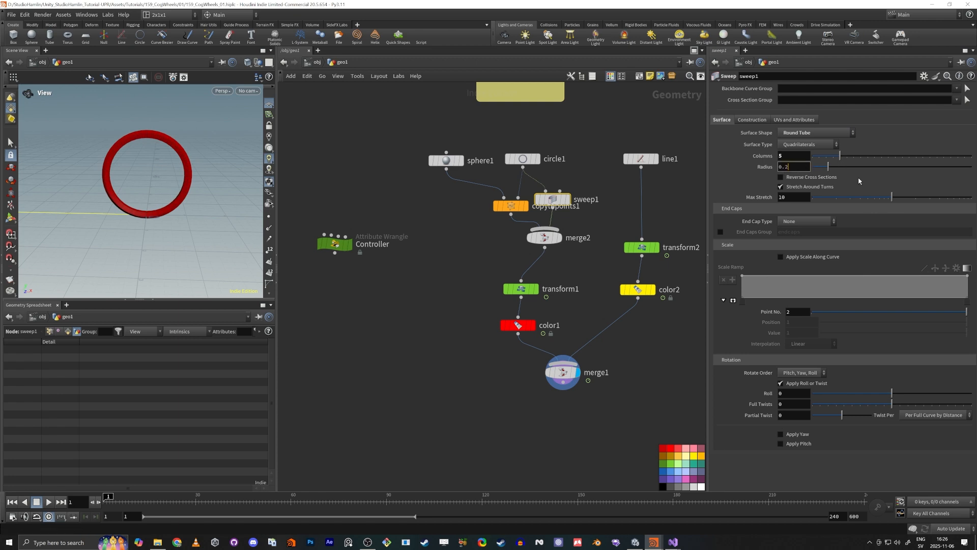
type("0.02")
key("Return")
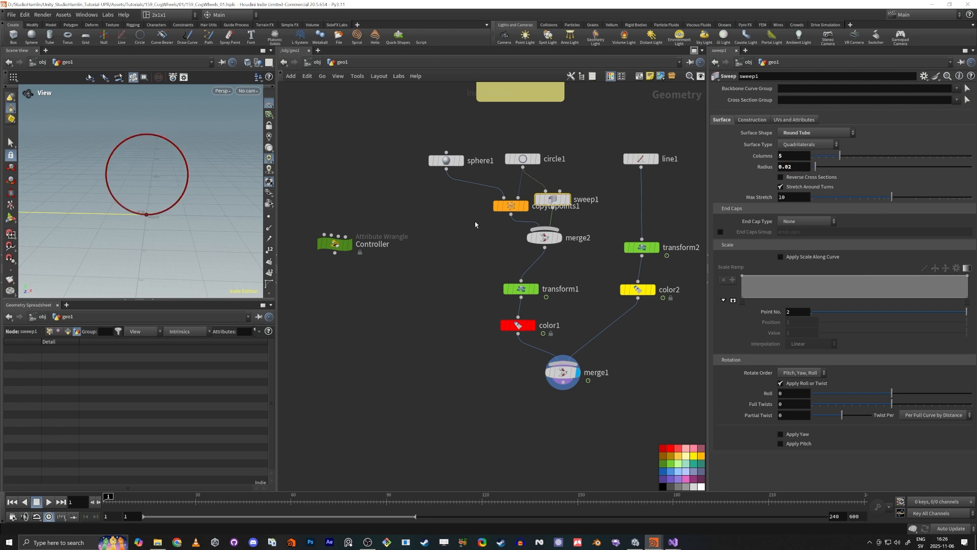
- Move circle1 higher and duplicate the sphere, Copy to Points, Sweep and Merge nodes beside the line1 branch
middle_click_drag(468, 236, 467, 267)
left_click_drag(521, 193, 527, 174)
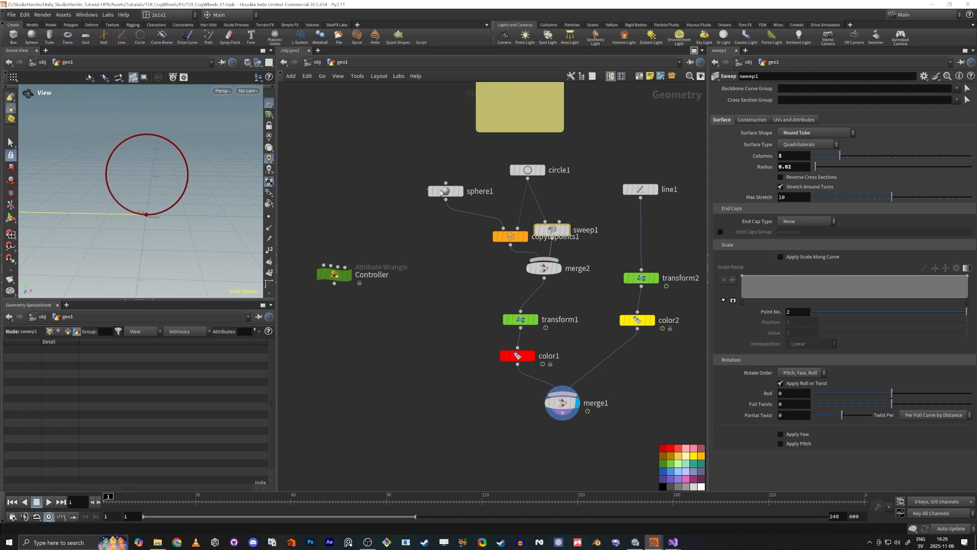
left_click_drag(448, 198, 705, 230)
middle_click_drag(664, 136, 567, 196)
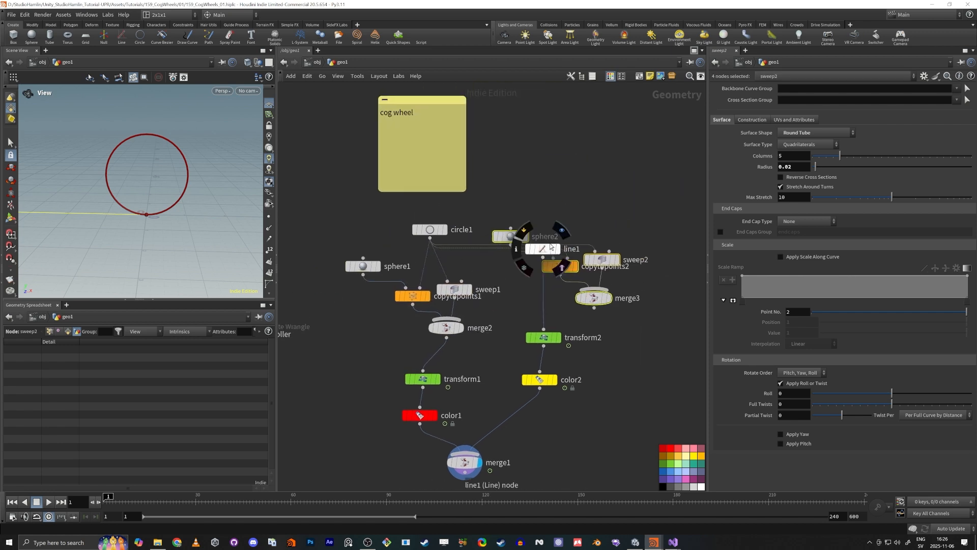
- Place line1 above the duplicated nodes, wire it into copytopoints2 and sweep2, and connect merge3 to transform2
left_click_drag(550, 247, 567, 268)
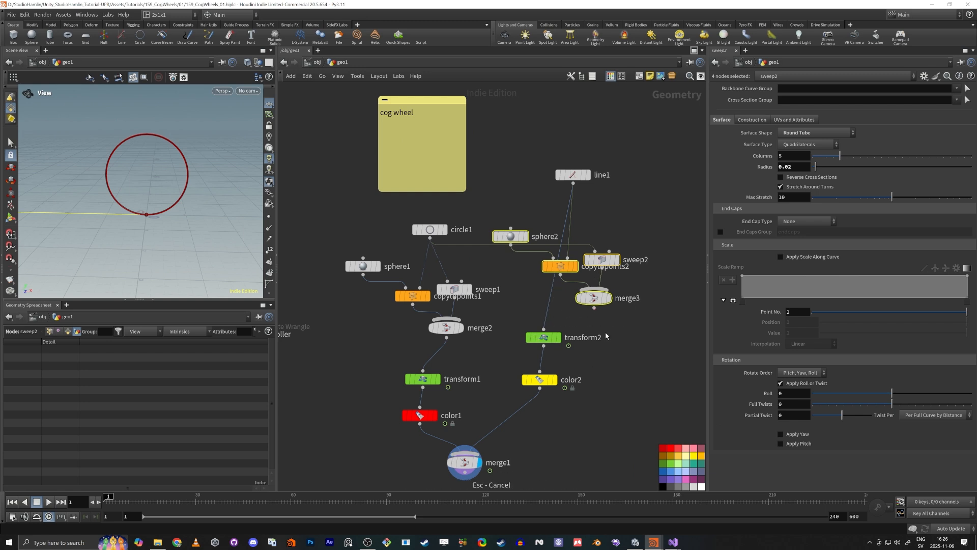
left_click(594, 310)
left_click_drag(595, 310, 544, 330)
mouse_move(511, 232)
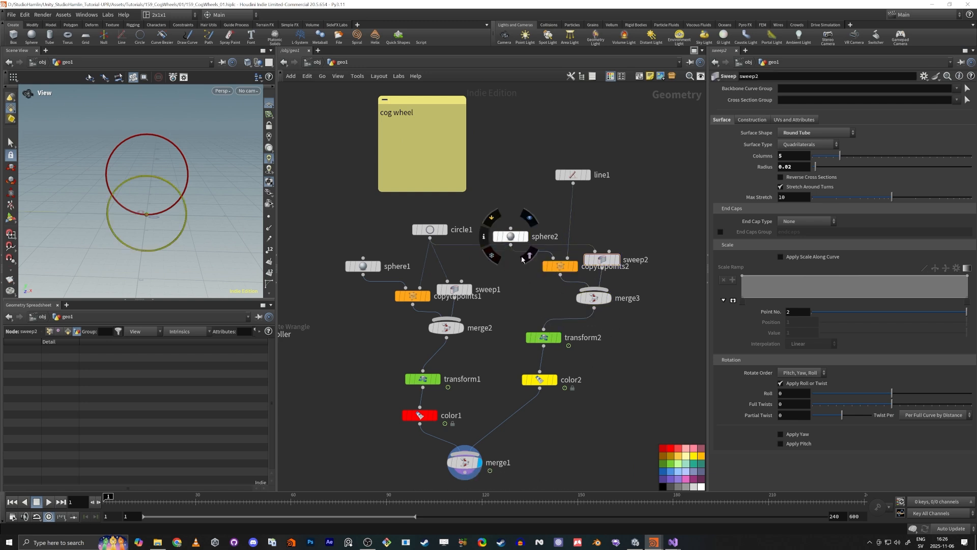
left_click(595, 251)
left_click_drag(595, 251, 573, 184)
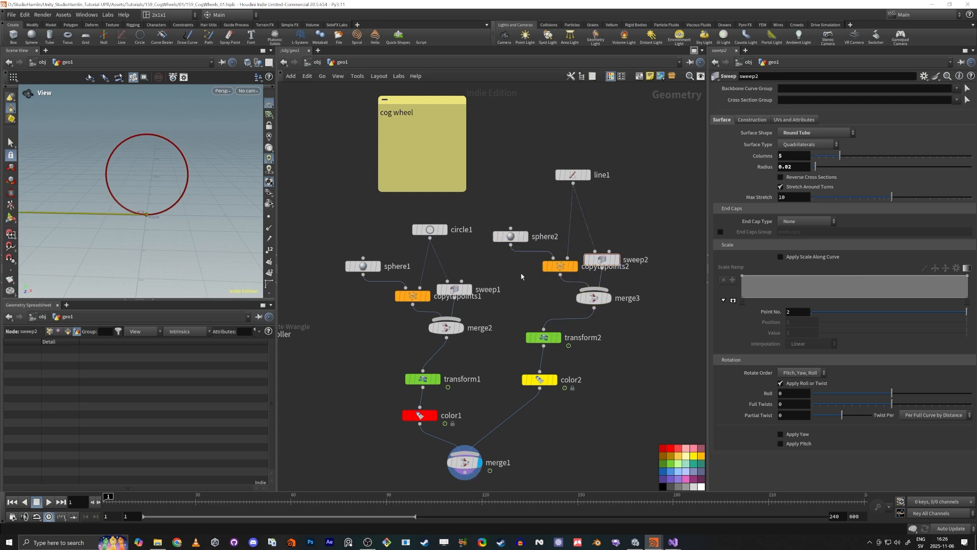
- Play the animation of merge1's output to examine how the wheel and line move together, and stop playback
middle_click_drag(521, 276, 550, 319)
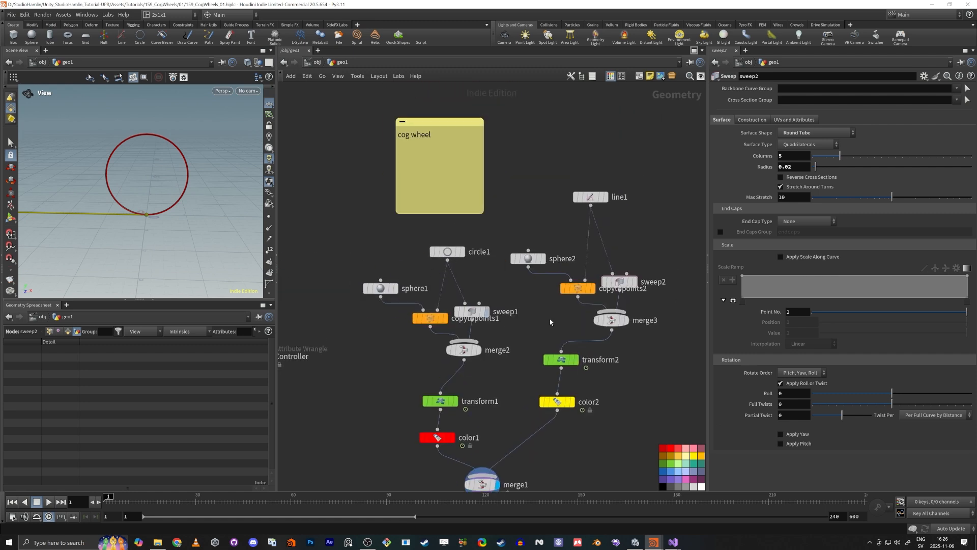
middle_click_drag(503, 394, 519, 277)
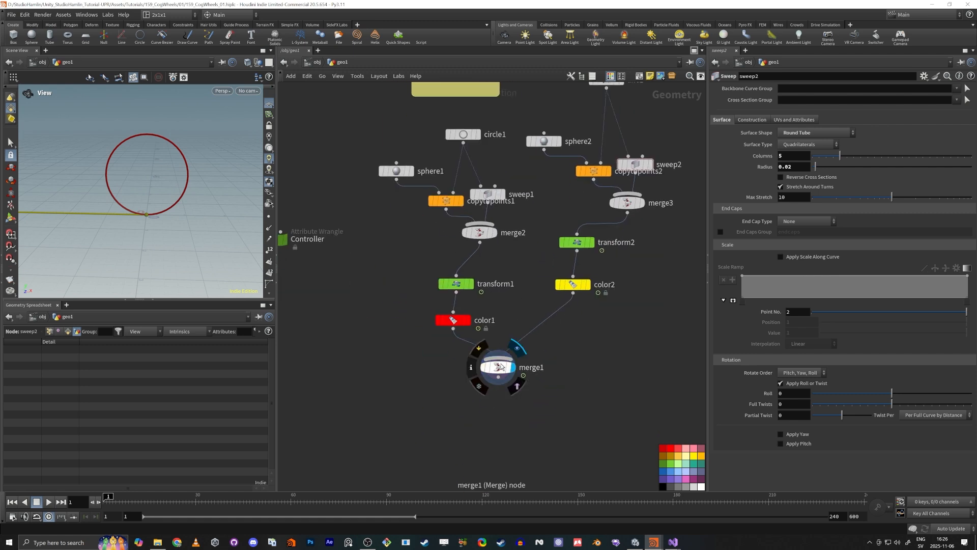
left_click(498, 367)
scroll(125, 210, "down", 2)
middle_click_drag(125, 210, 159, 229)
scroll(194, 227, "down", 2)
scroll(159, 230, "up", 1)
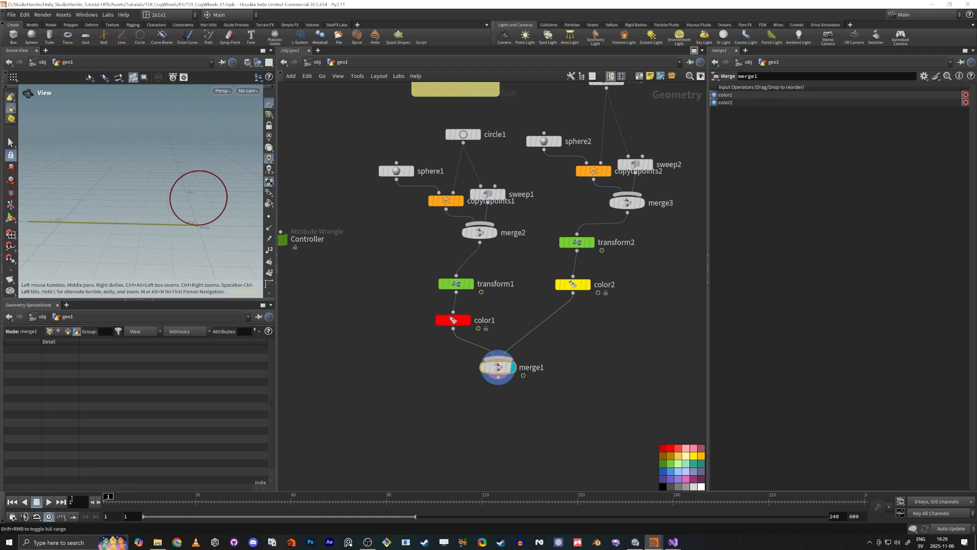
left_click(48, 503)
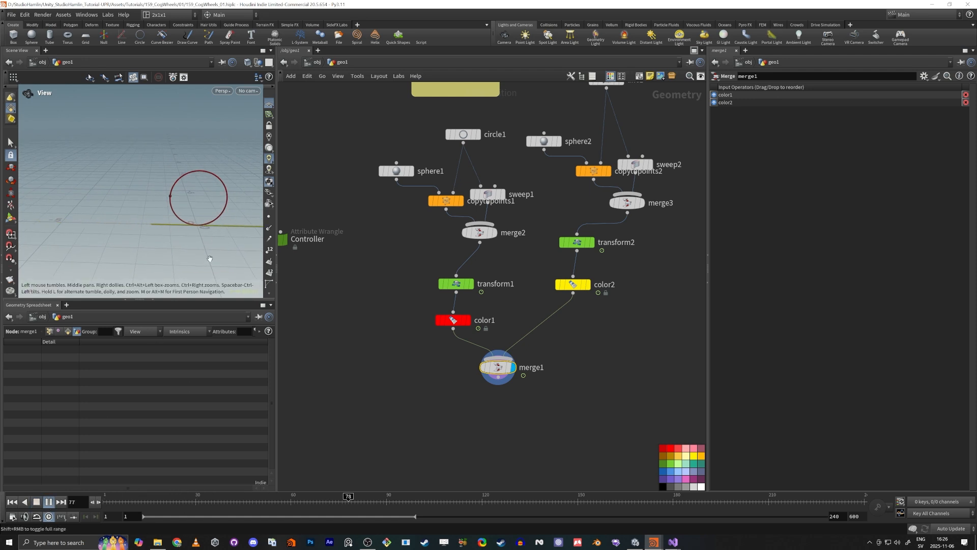
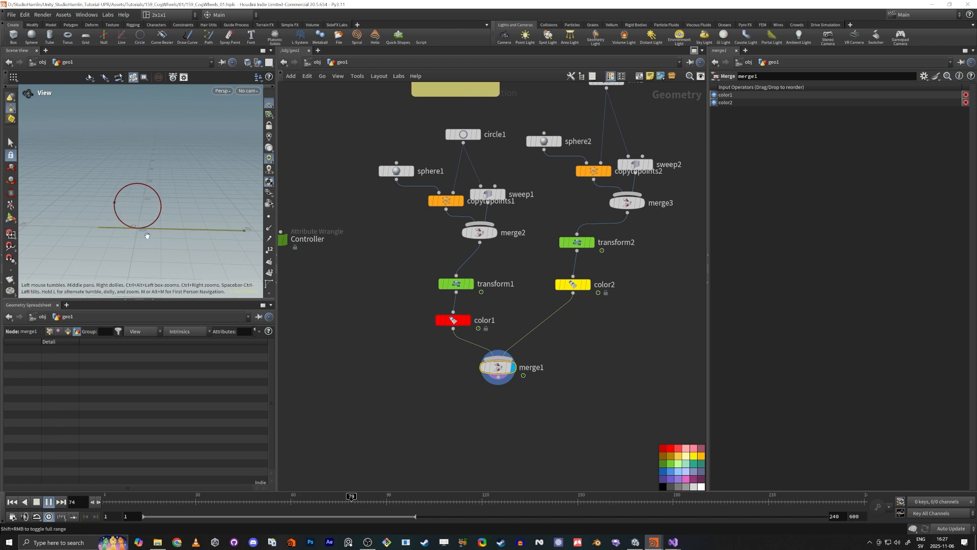
left_click(36, 502)
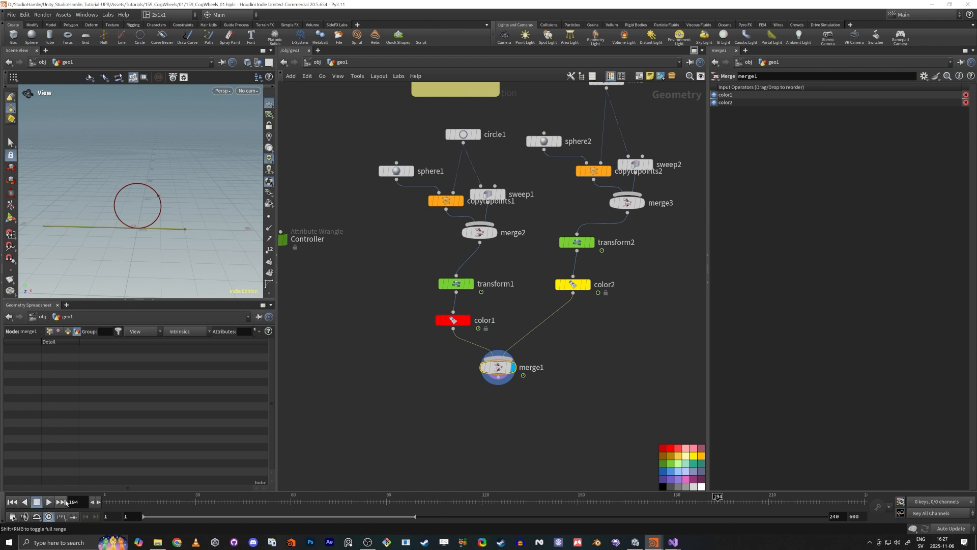
- Return the animation to frame 1, straighten both transform and color branches, and move merge1 lower to make room
left_click(116, 499)
key("ctrl+Up")
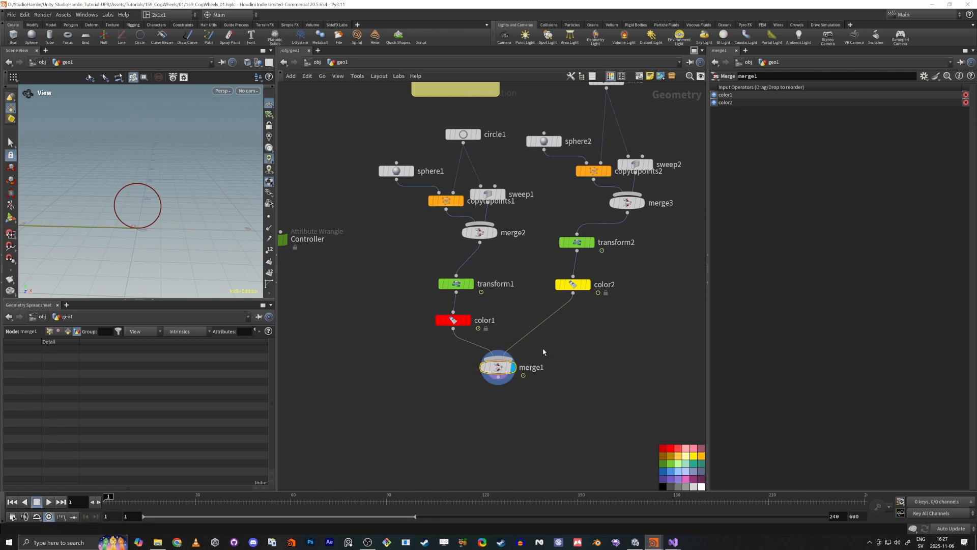
left_click_drag(609, 353, 633, 308)
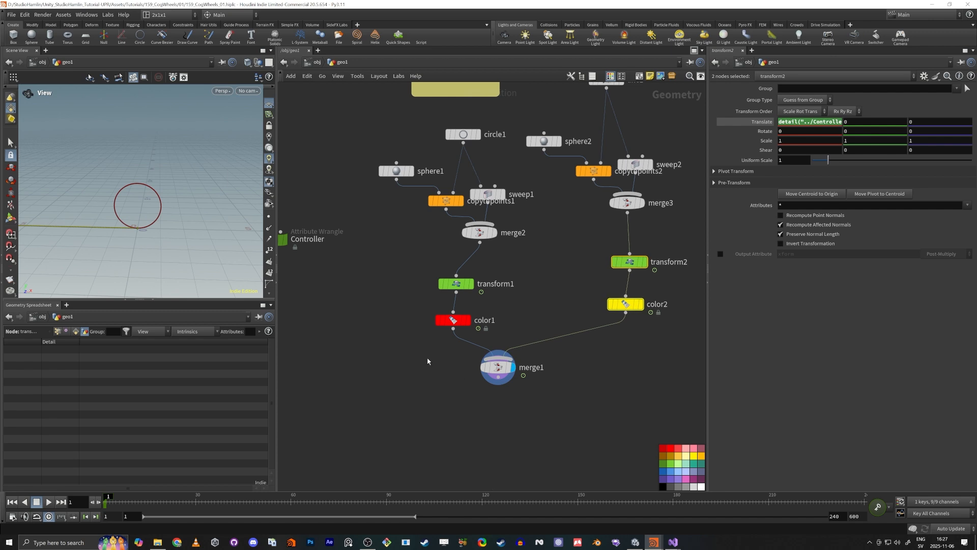
left_click_drag(421, 350, 460, 293)
left_click_drag(483, 332, 498, 321)
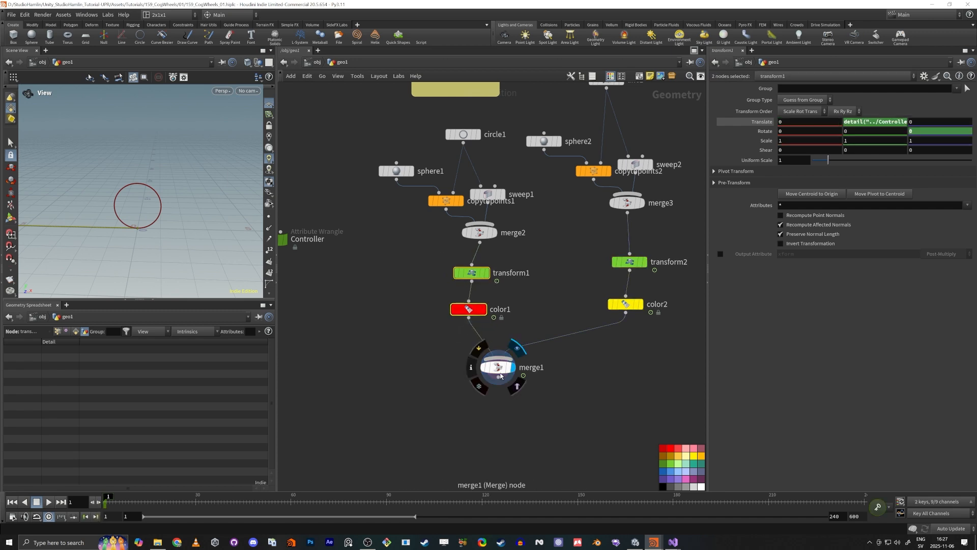
left_click_drag(499, 367, 521, 447)
left_click(568, 339)
- Reorder both branches so color1 and color2 follow merge2 and merge3 directly, with transform1 and transform2 placed after the colors
left_click_drag(467, 350, 620, 292)
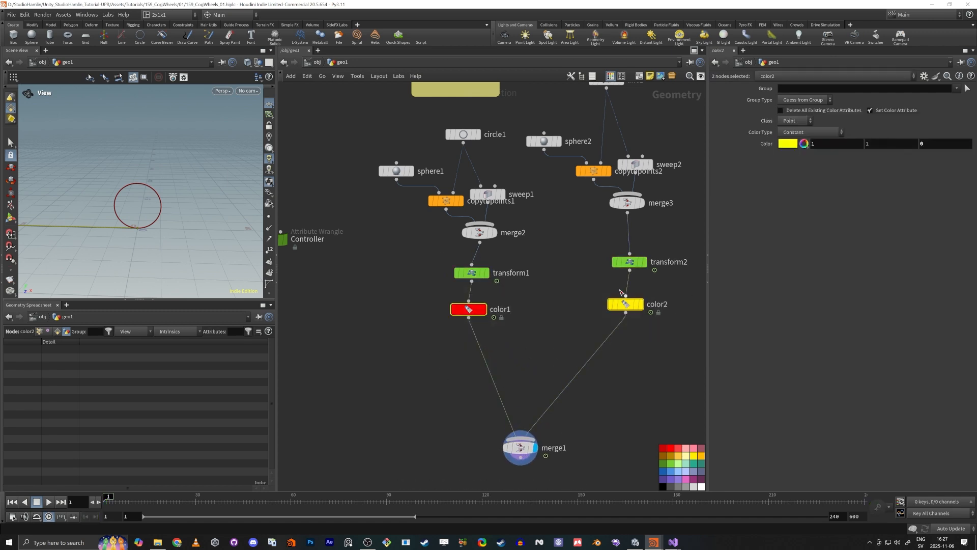
left_click_drag(429, 286, 618, 350)
mouse_move(465, 360)
left_mouse_down()
mouse_move(490, 358)
mouse_move(470, 378)
left_mouse_up()
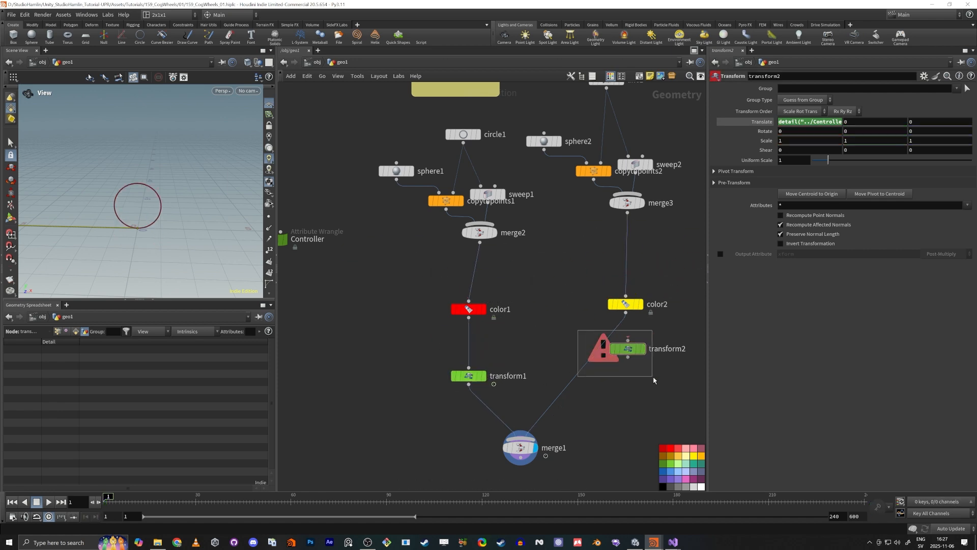
mouse_move(631, 356)
left_click_drag(631, 356, 622, 372)
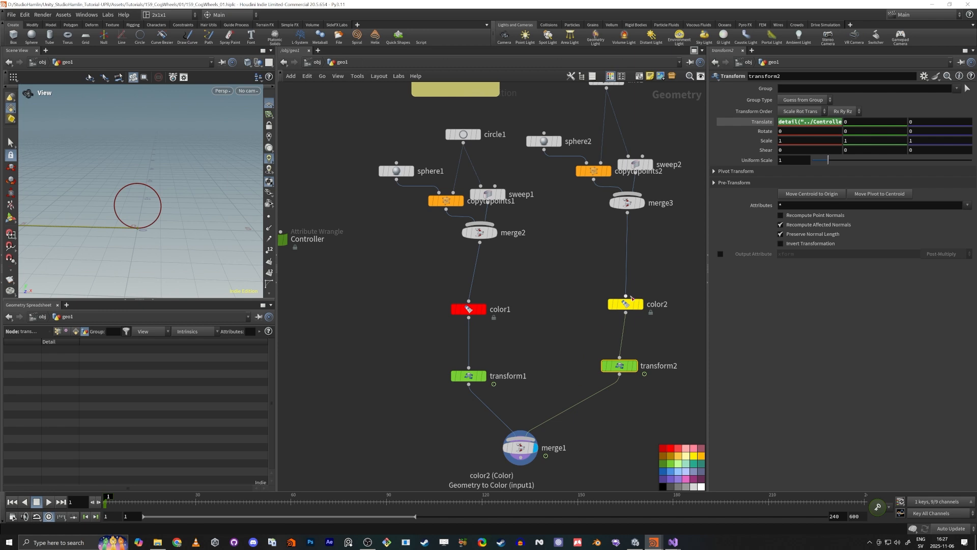
left_click_drag(626, 307, 629, 256)
left_click_drag(469, 309, 480, 273)
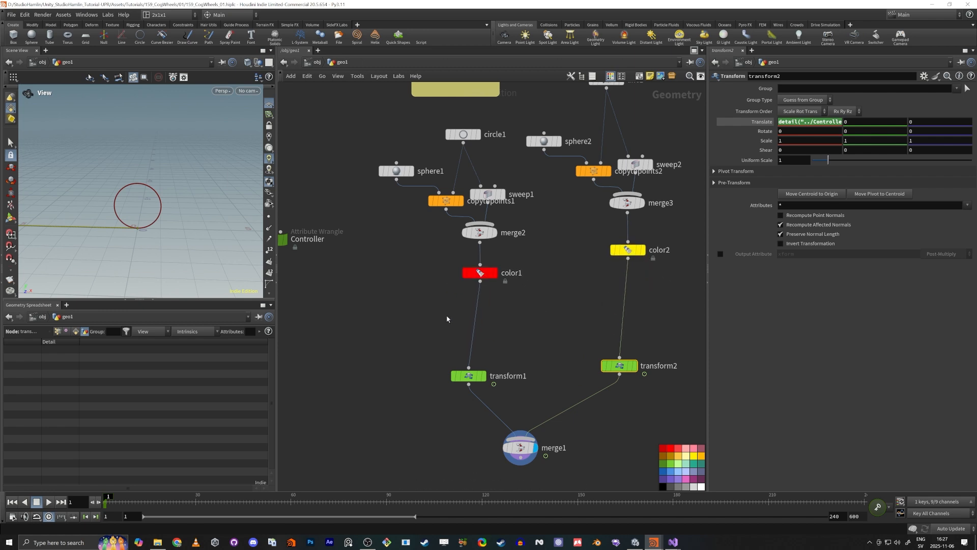
- Branch a new Transform node off color1, display it, and set its uniform scale to 100
middle_click_drag(449, 324, 560, 296)
key("Tab")
type("tra")
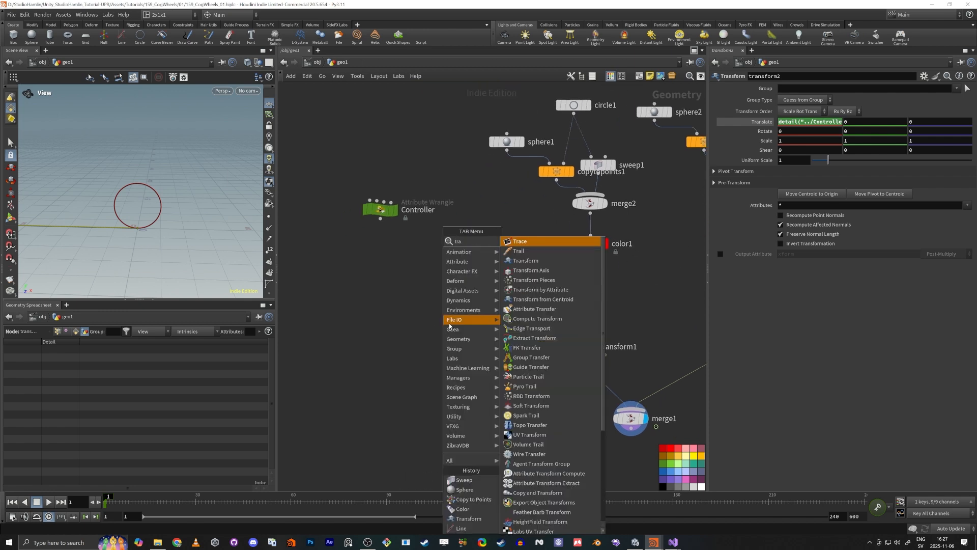
key("Up")
key("Return")
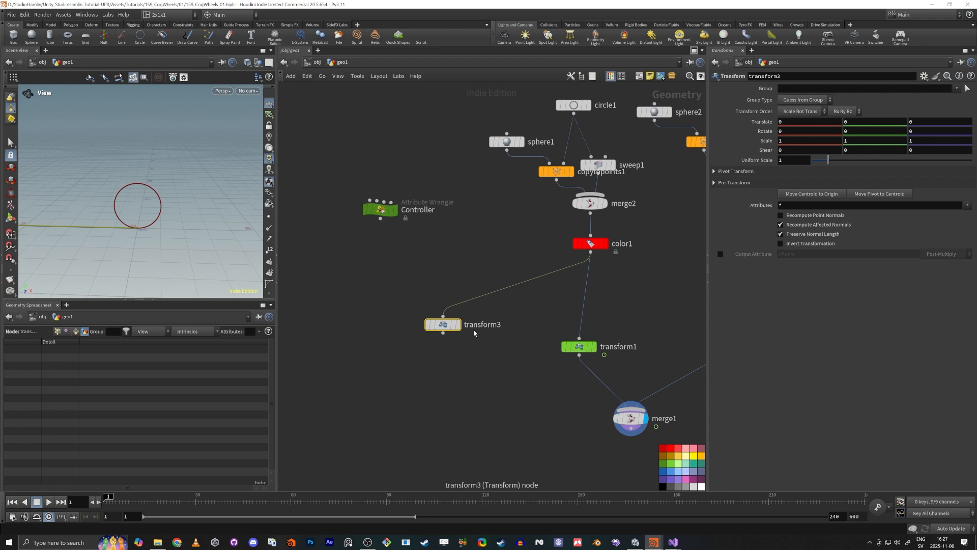
left_click(458, 324)
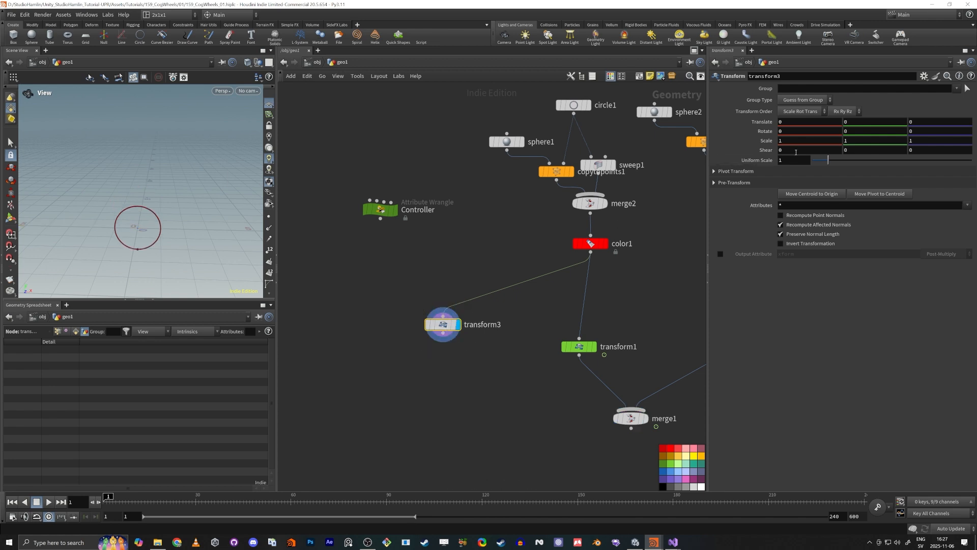
type("100")
key("Return")
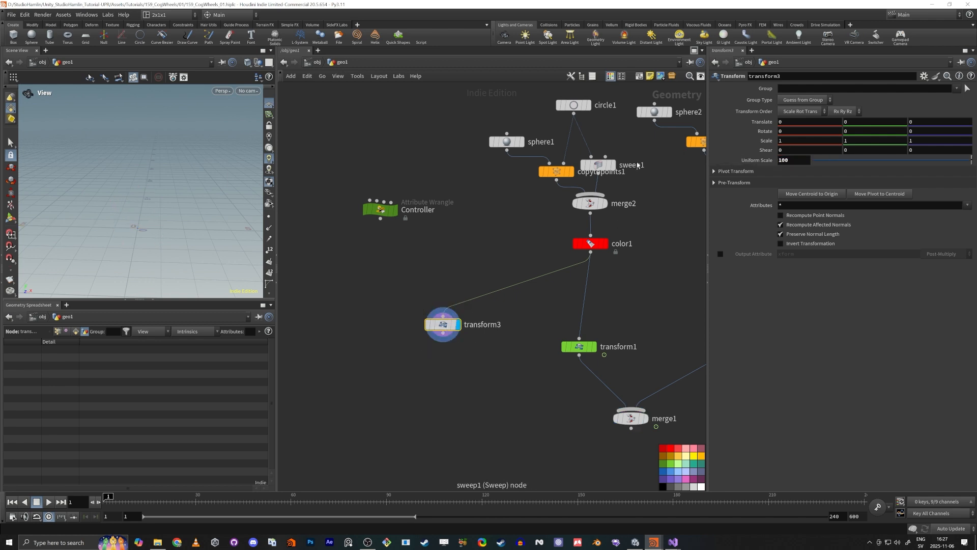
key("f")
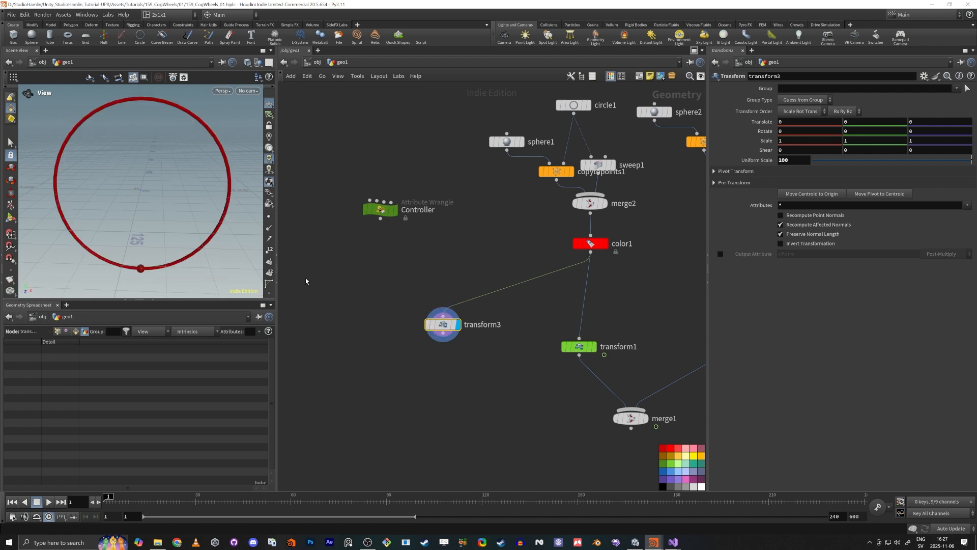
- Append a ROP FBX Output to transform3 with the output file $HIP/circle_01.fbx
left_click_drag(442, 338, 439, 368)
type("fbx")
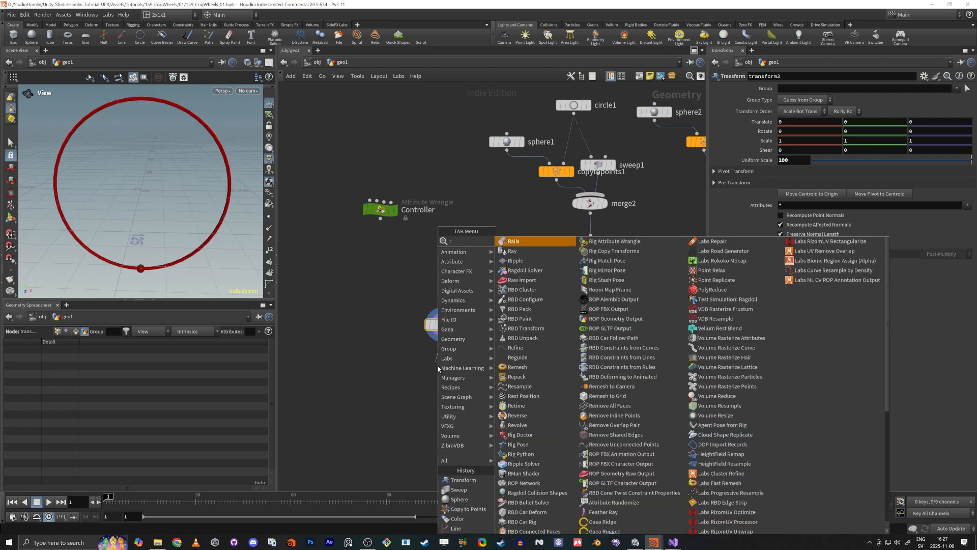
key("Return")
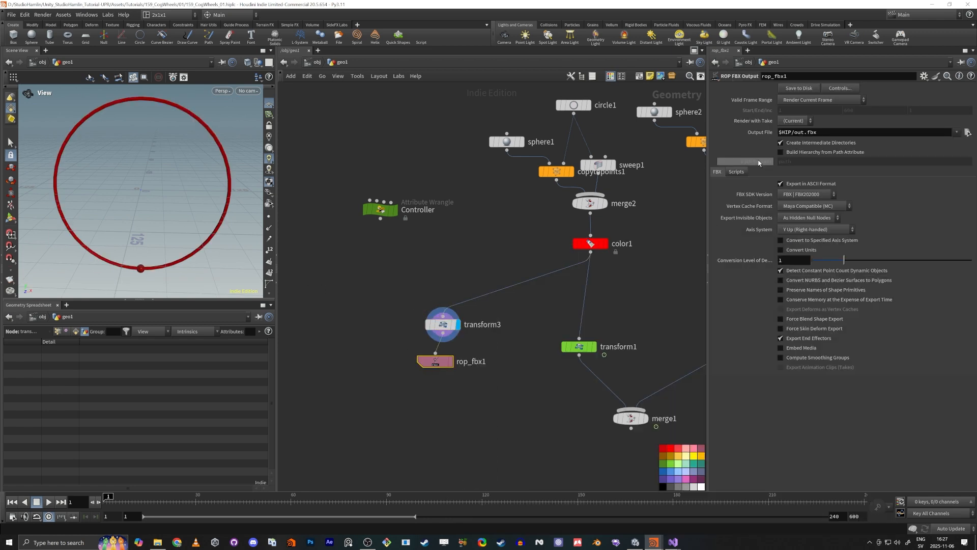
left_click(806, 132)
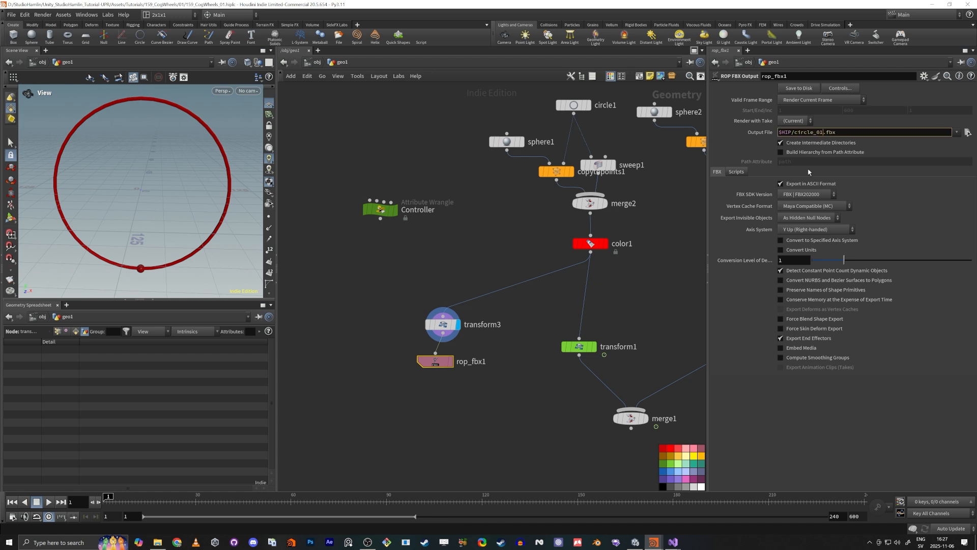
key("Return")
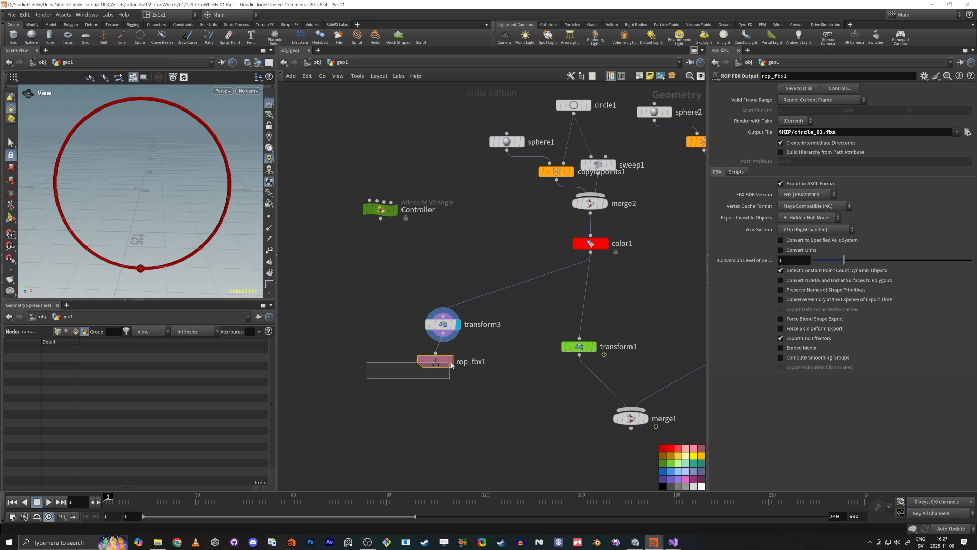
- Duplicate transform3 and rop_fbx1, place the copies under color2, wire them to its output, and display the copied transform
left_click_drag(452, 365, 453, 365)
left_click_drag(384, 292, 498, 419)
middle_click_drag(515, 430, 422, 415)
left_click(347, 308, "alt")
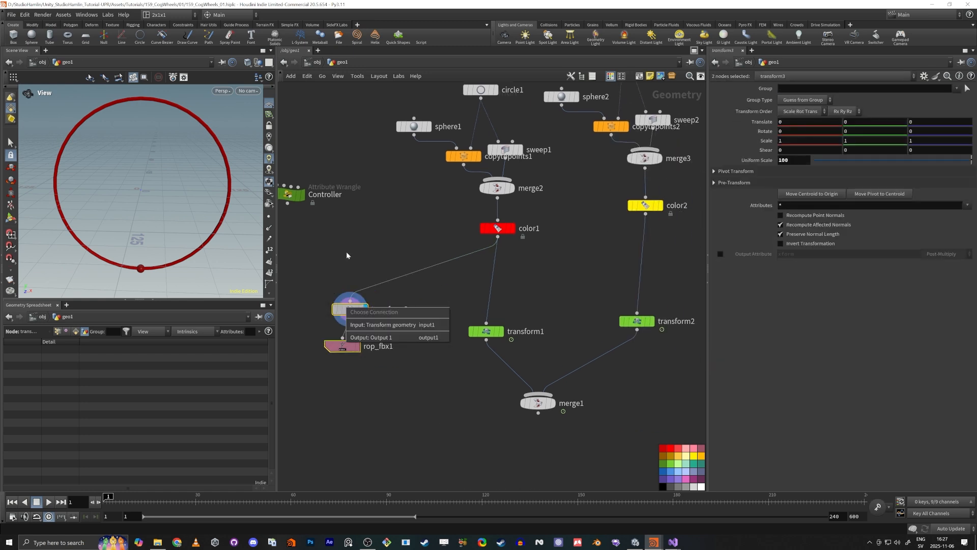
left_click(346, 249)
left_click_drag(332, 281, 388, 405)
left_click_drag(352, 313, 592, 248, "alt")
left_click_drag(645, 214, 590, 235)
left_click_drag(530, 314, 588, 278)
- Set rop_fbx2's output file to $HIP/line_01.fbx
left_click(814, 133)
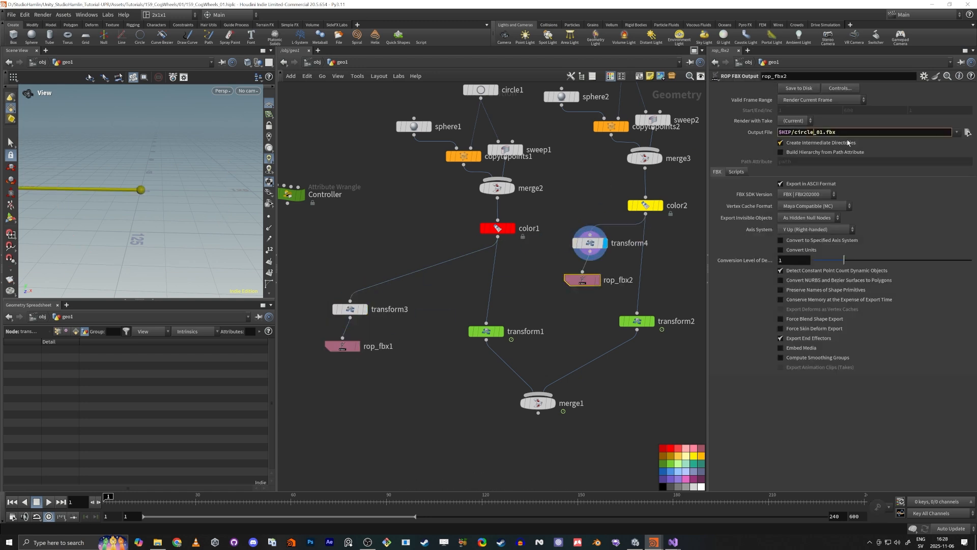
key("BackSpace")
key("BackSpace")
key("BackSpace")
key("BackSpace")
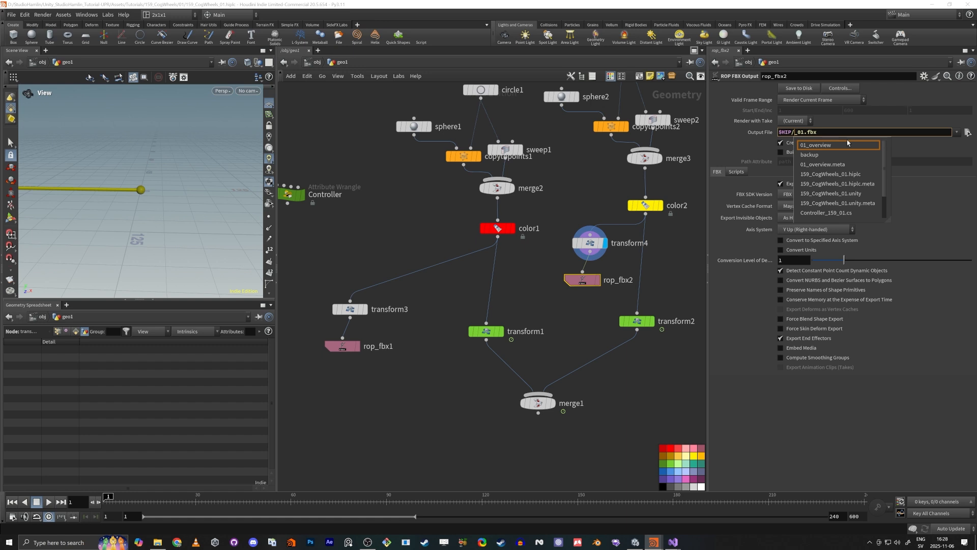
type("line")
key("Return")
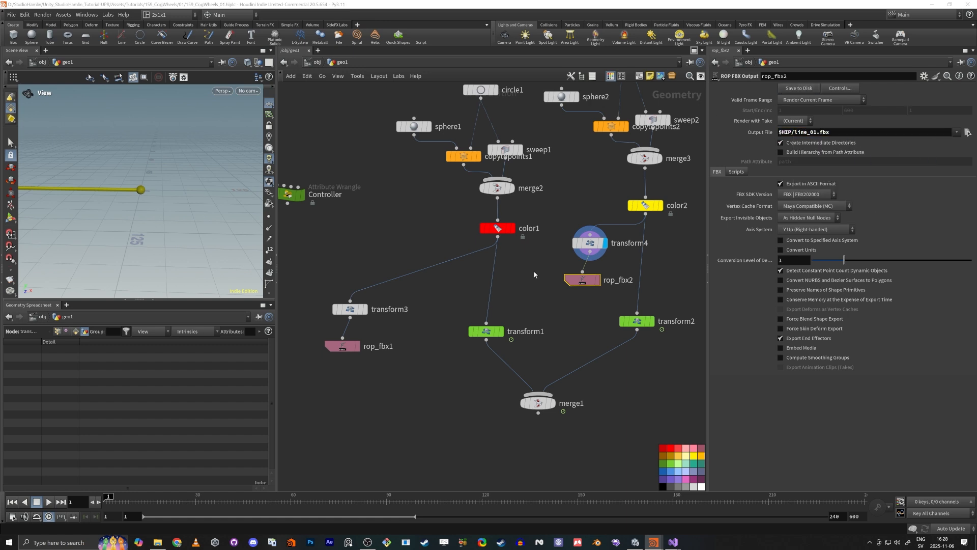
- Switch to Unity, open the 159_CogWheels_01 scene while saving the overview scene, and place the line_01 and circle_01 models in it
key("alt+Tab")
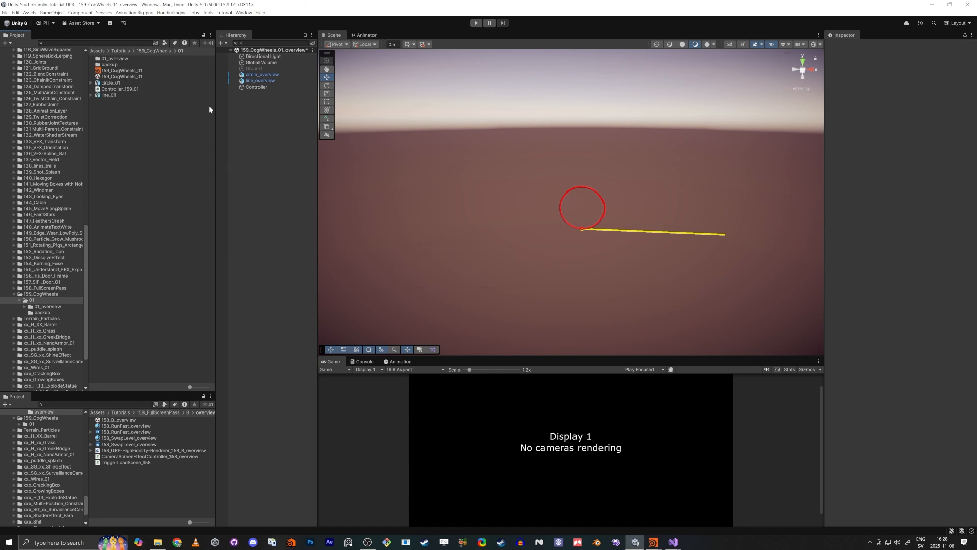
double_click(112, 77)
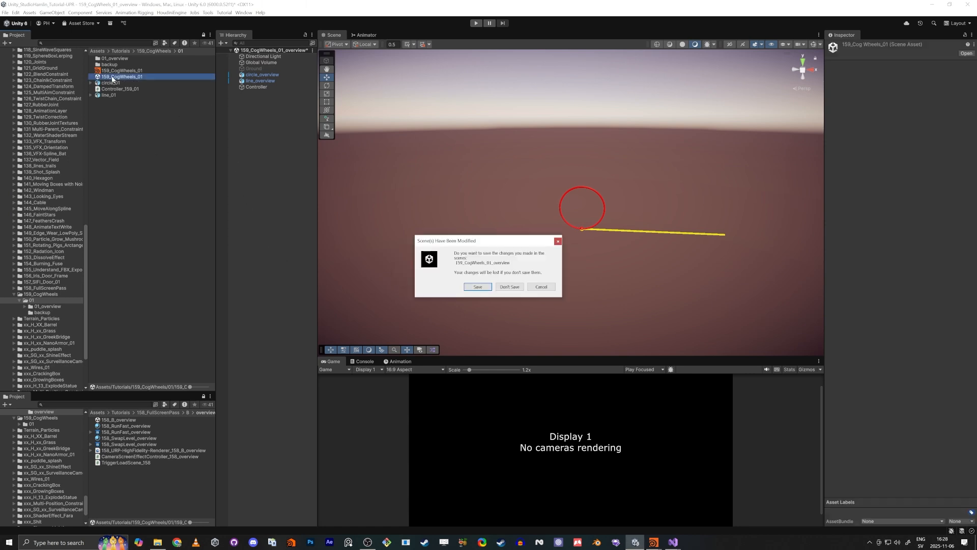
left_click(474, 287)
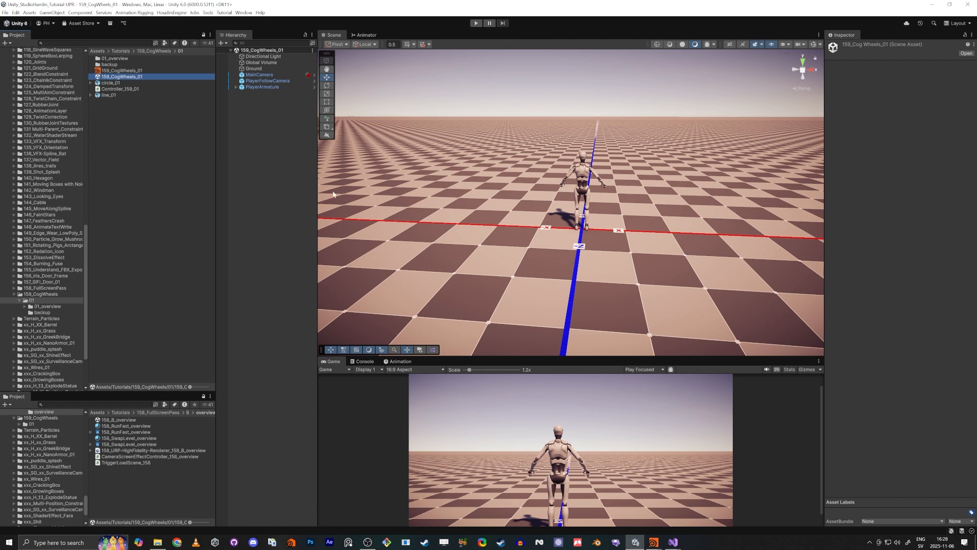
left_click_drag(105, 96, 543, 76)
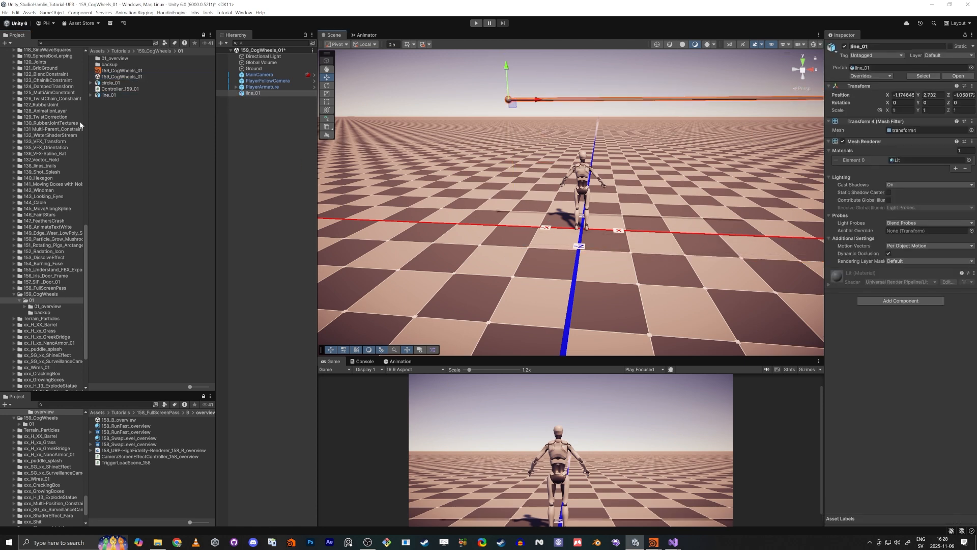
left_click_drag(120, 85, 524, 224)
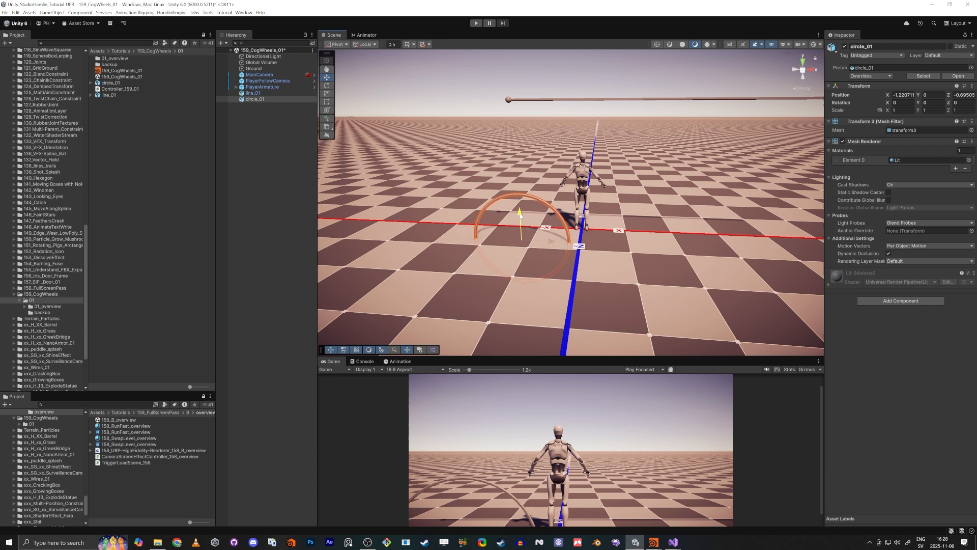
- Switch back to Houdini, play merge1's animation, and enlarge the viewport to examine how the wheel turns against the moving line
key("alt+Tab")
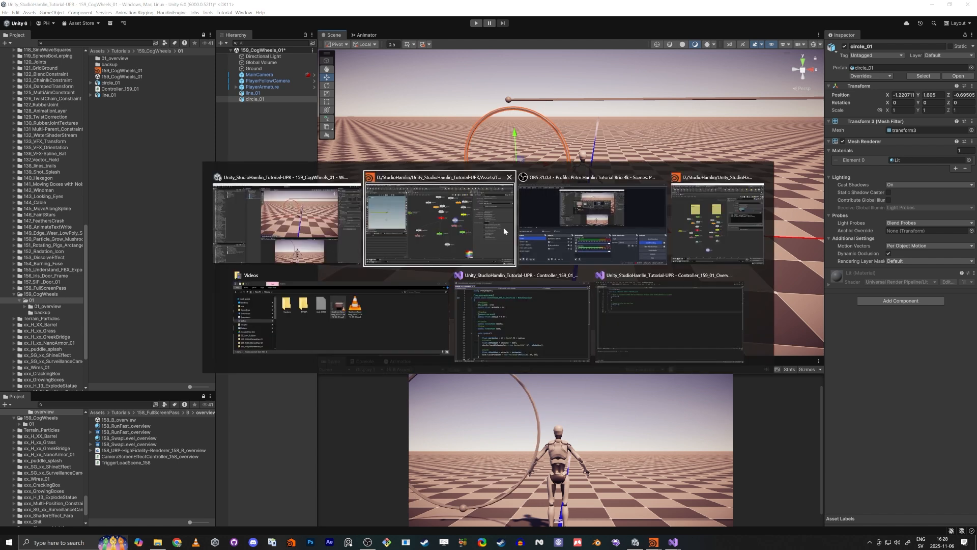
left_click(432, 238)
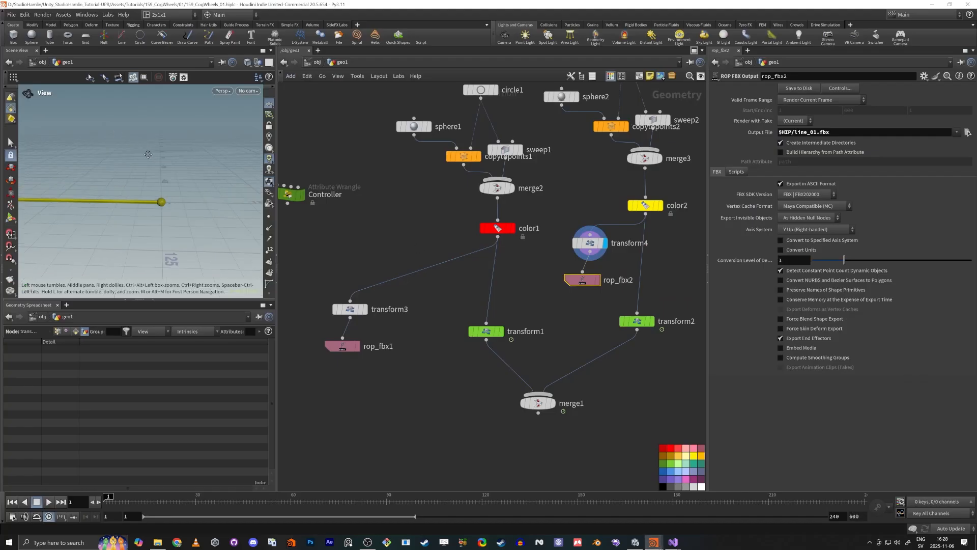
right_click_drag(136, 194, 102, 219)
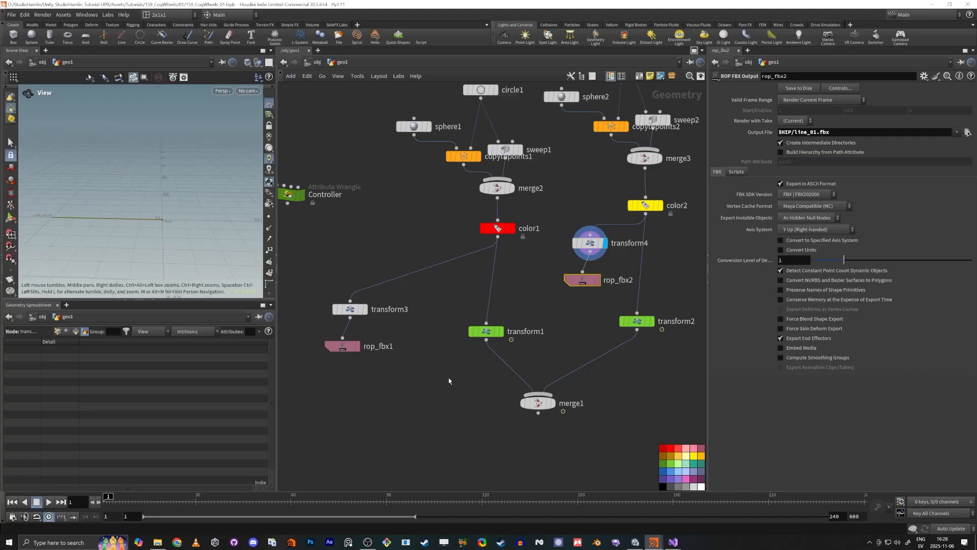
mouse_move(533, 402)
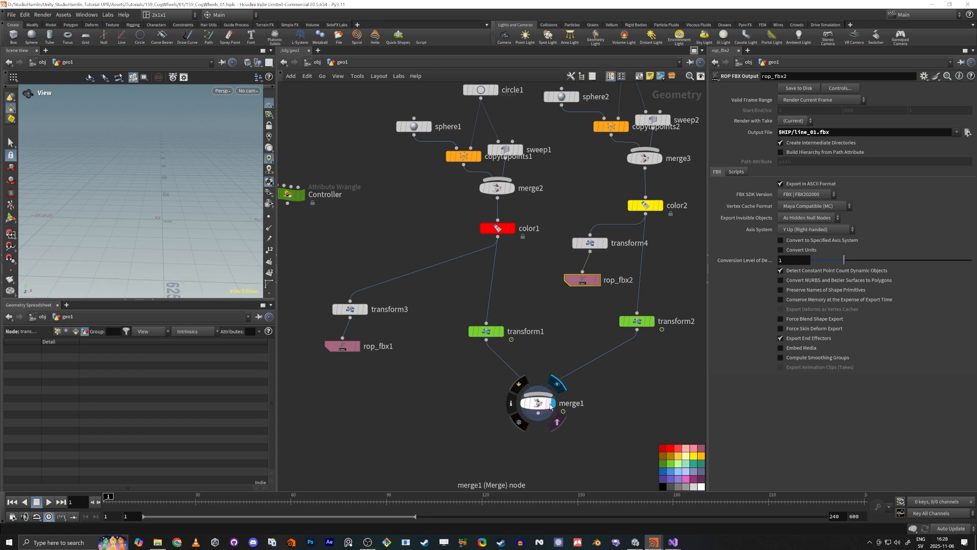
left_click(538, 403)
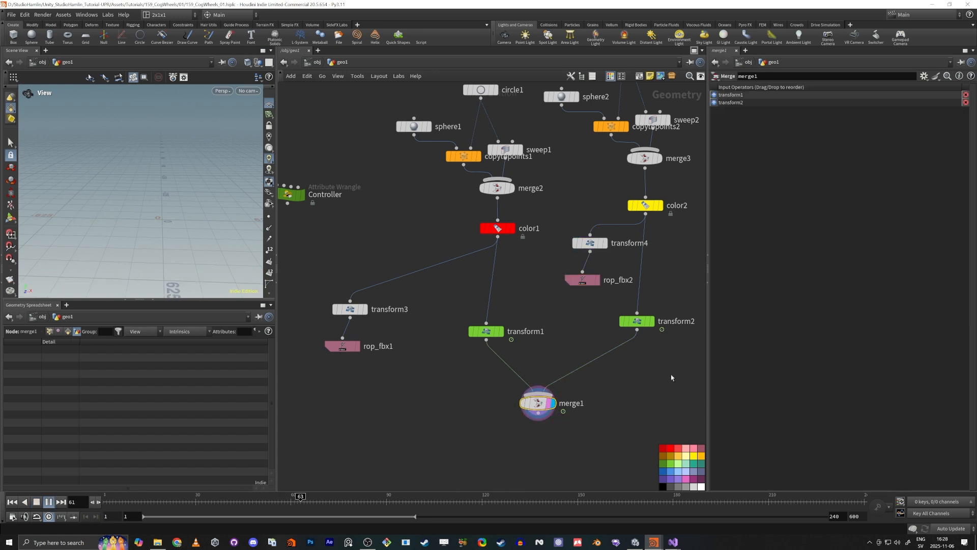
mouse_move(552, 407)
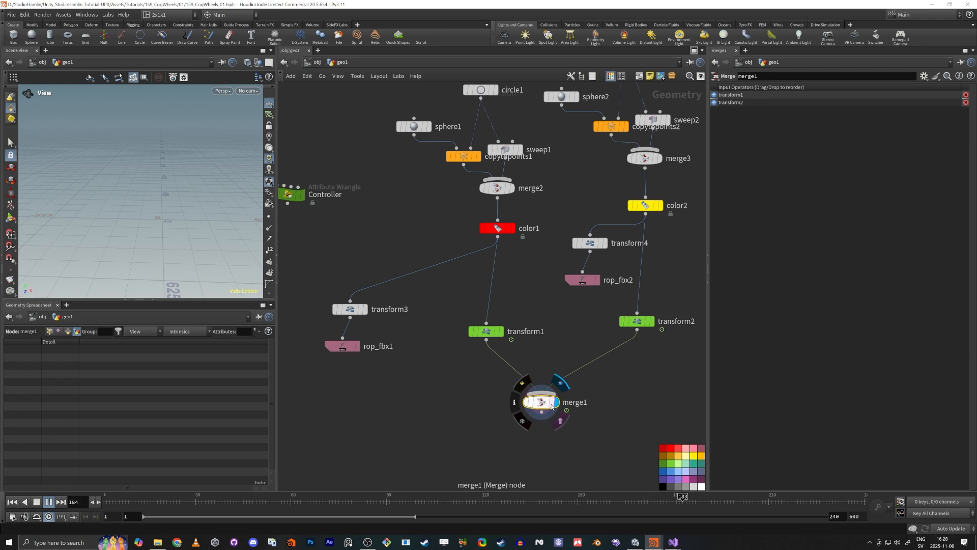
left_click(556, 402)
key("f")
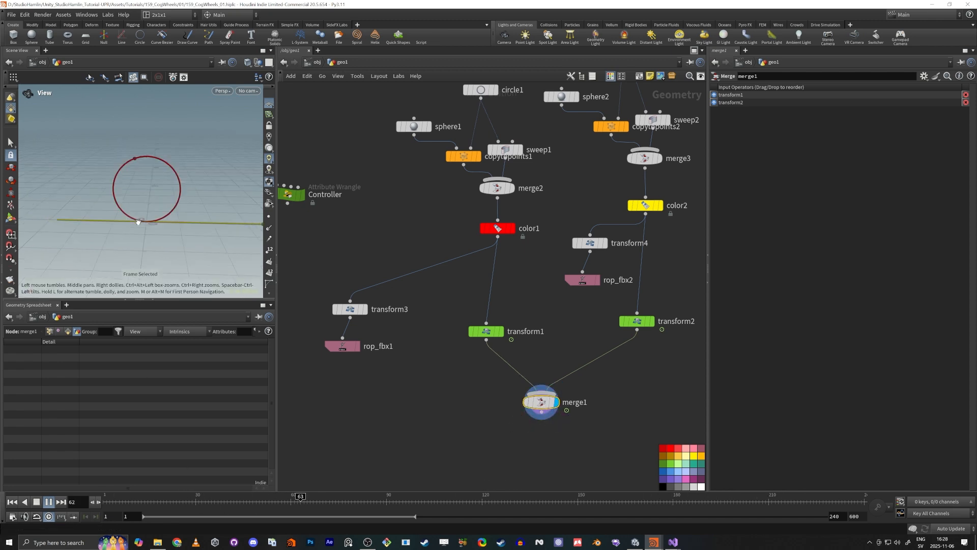
scroll(232, 253, "down", 3)
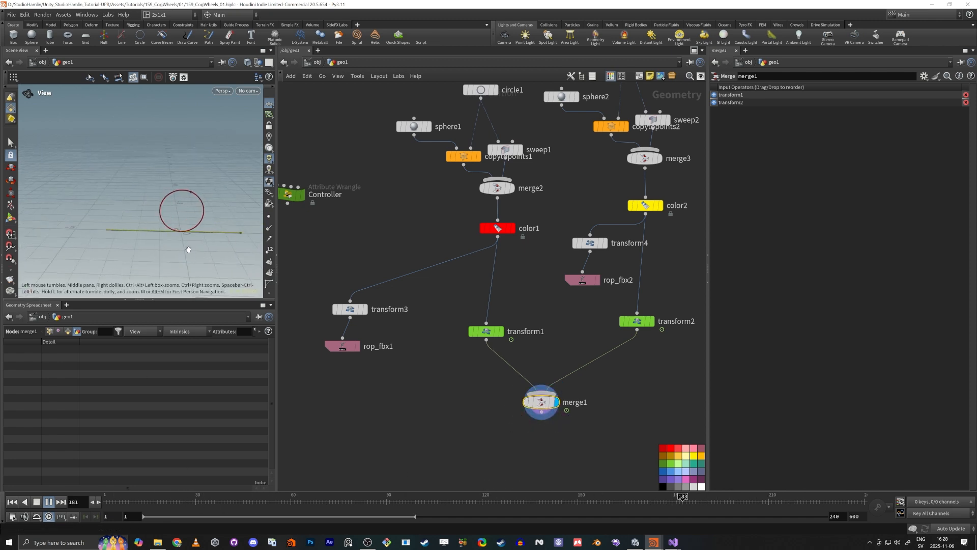
key("ctrl+b")
middle_click_drag(541, 340, 367, 227)
right_click_drag(369, 226, 444, 218)
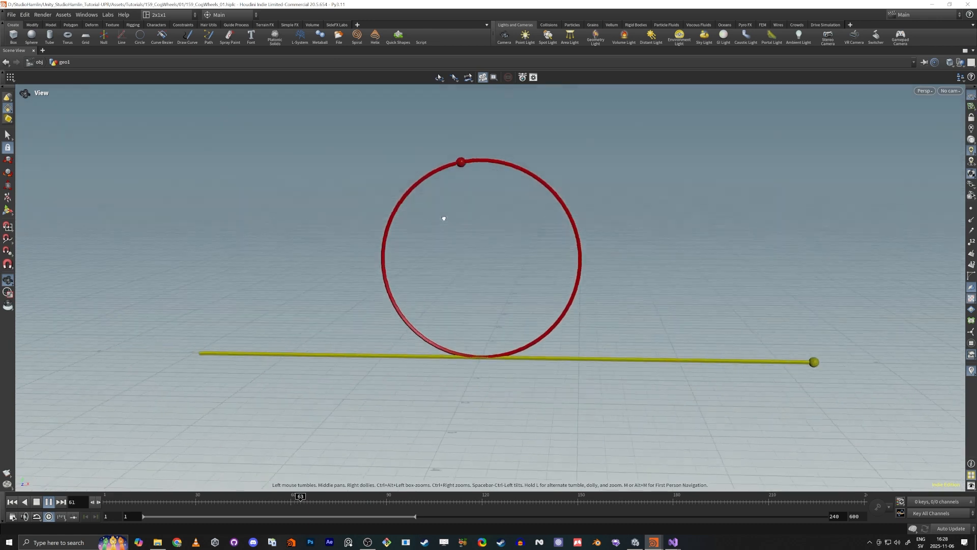